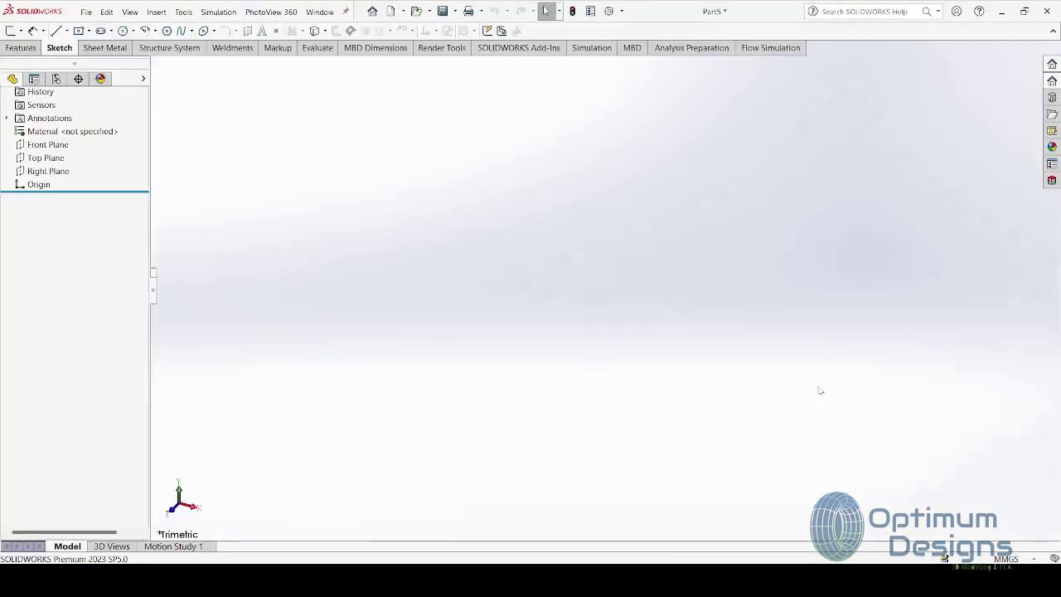
# Step: Select the Front Plane of the new blank part Part5
pyautogui.click(47, 177)
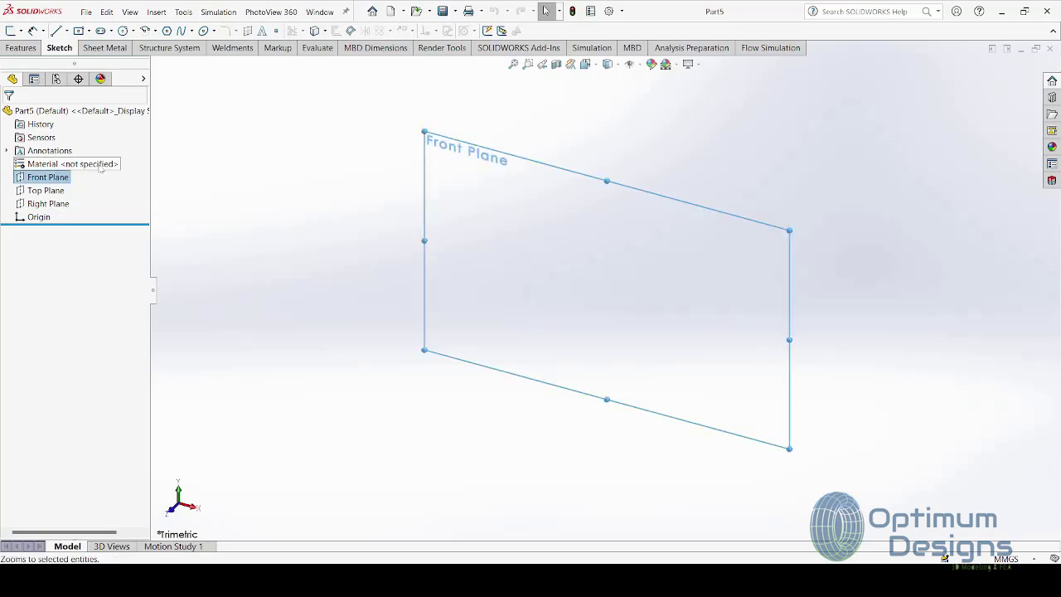
# Step: Start a 3D sketch and draw the left upright and two-part top beam from the origin
pyautogui.click(20, 30)
pyautogui.click(28, 63)
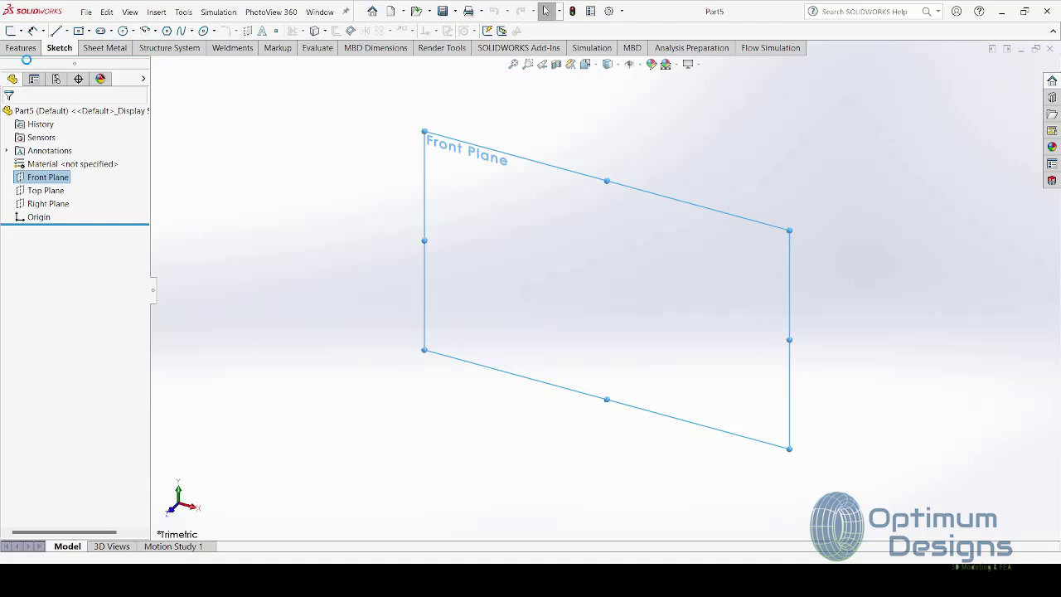
pyautogui.click(57, 31)
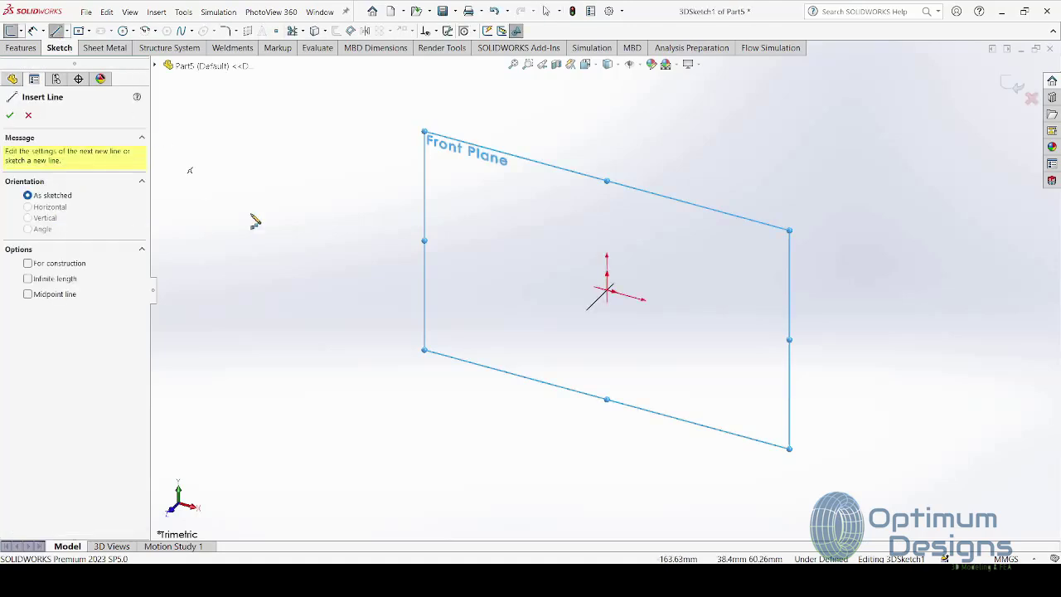
pyautogui.click(611, 276)
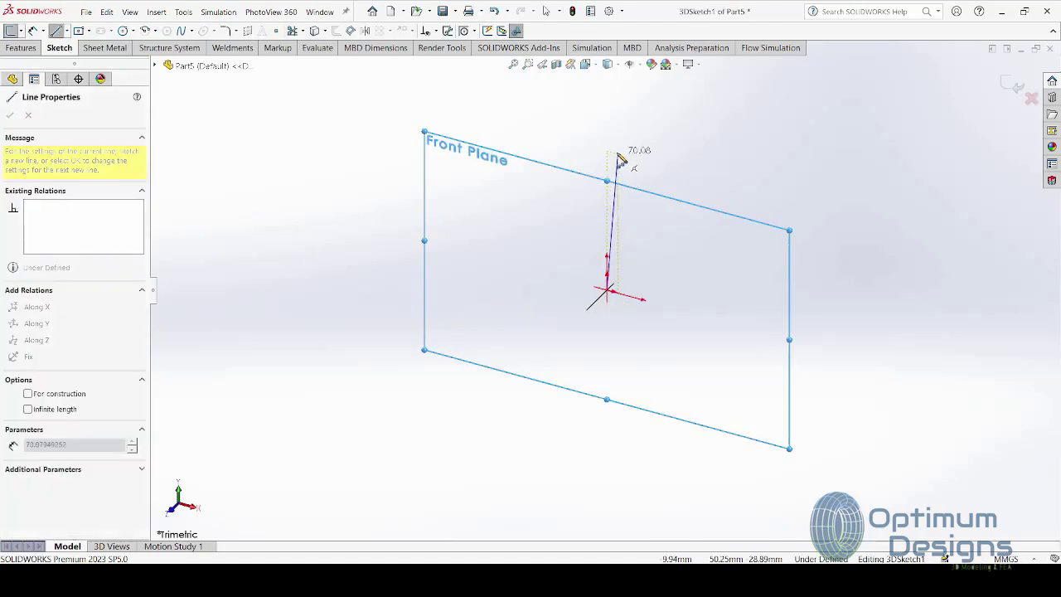
pyautogui.click(607, 122)
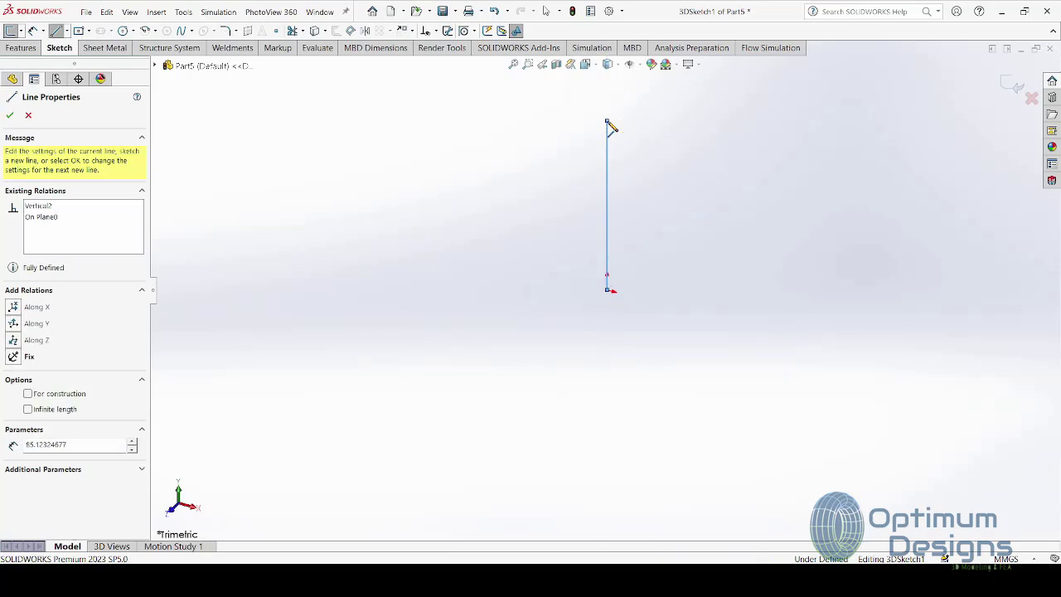
pyautogui.click(713, 149)
pyautogui.doubleClick(833, 179)
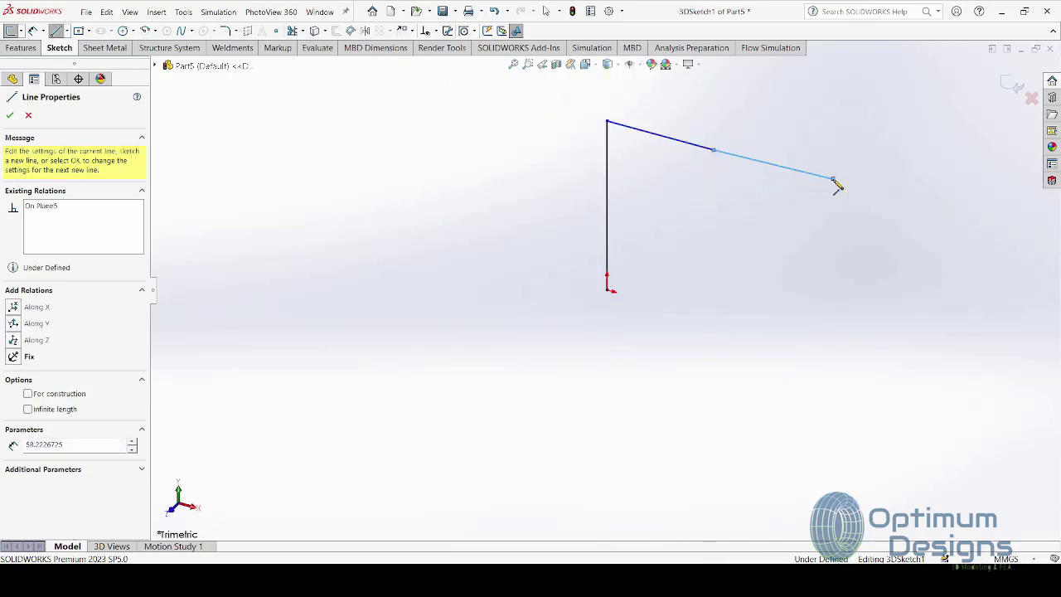
# Step: Draw the right upright and a closed triangular foot at its base
pyautogui.click(834, 179)
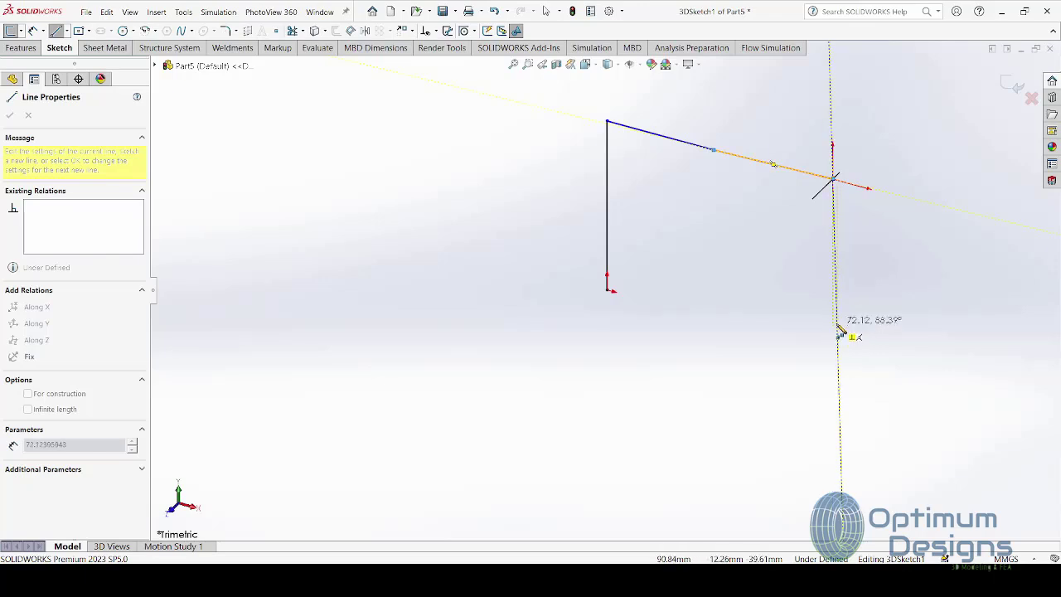
pyautogui.doubleClick(837, 335)
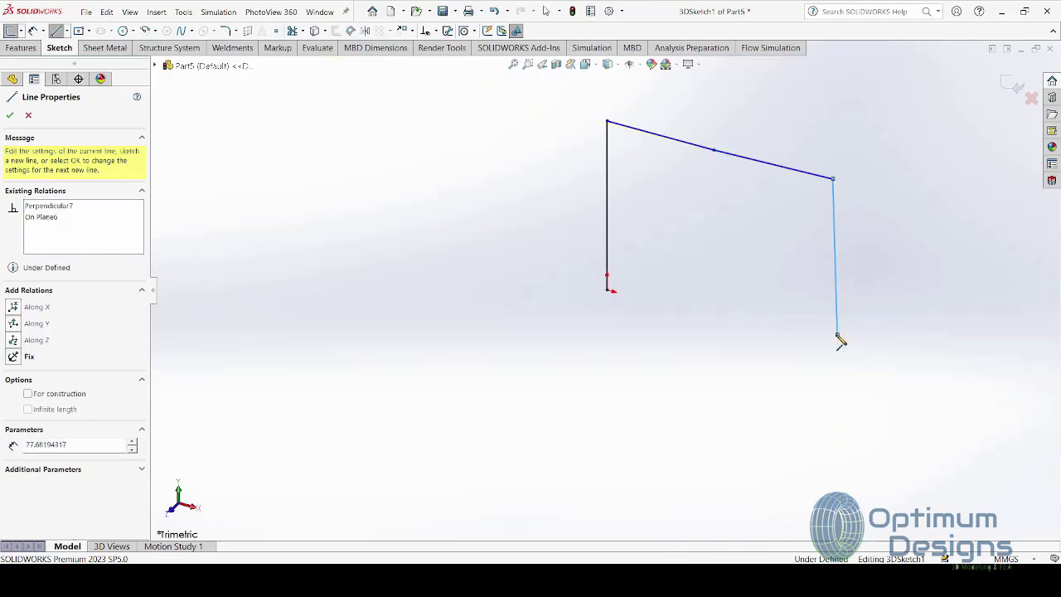
pyautogui.click(838, 335)
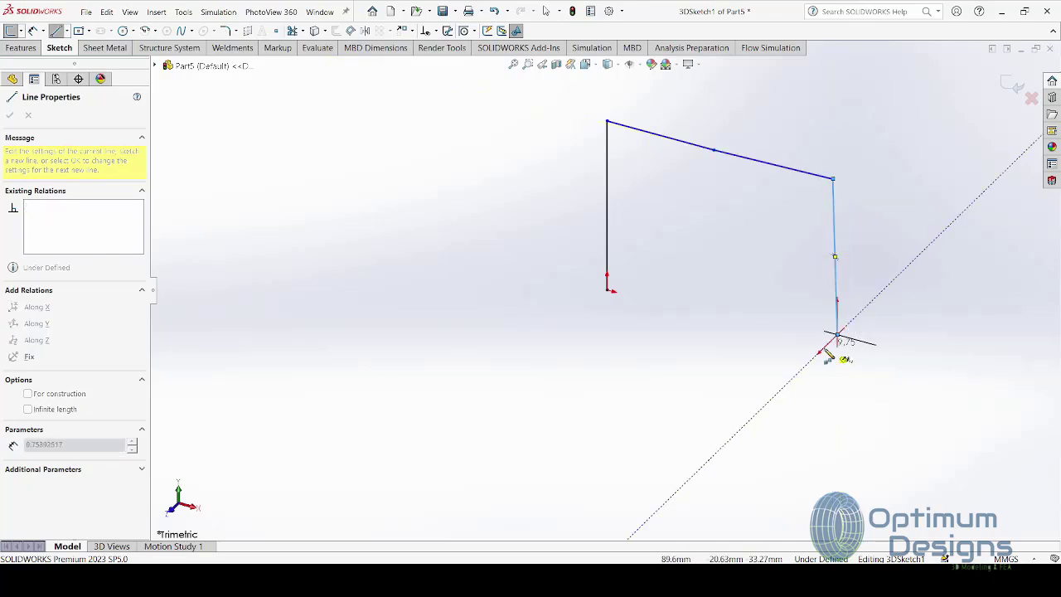
pyautogui.click(796, 431)
pyautogui.click(904, 328)
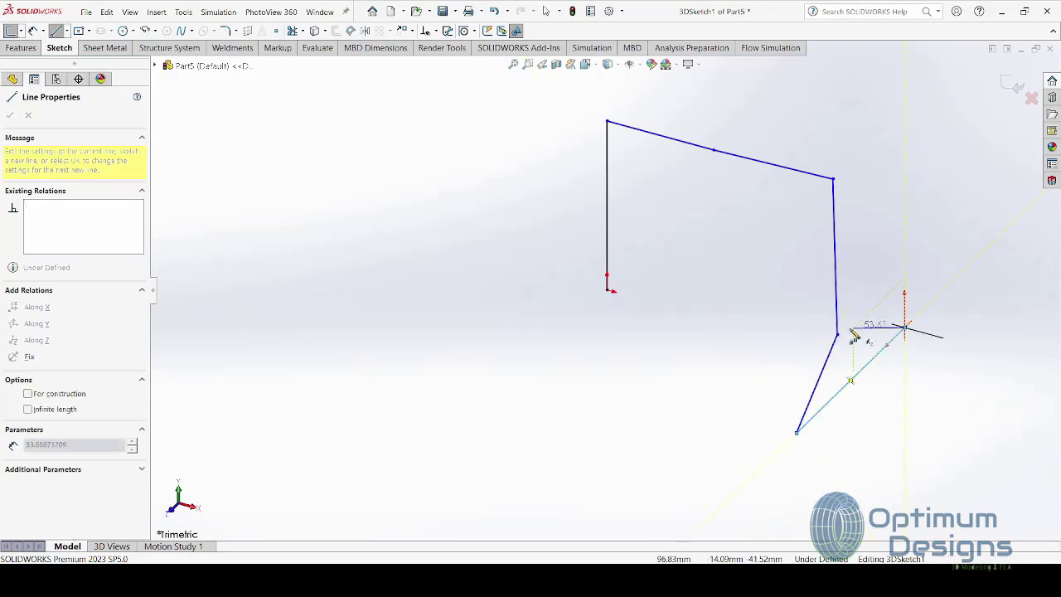
pyautogui.click(837, 335)
pyautogui.press('Escape')
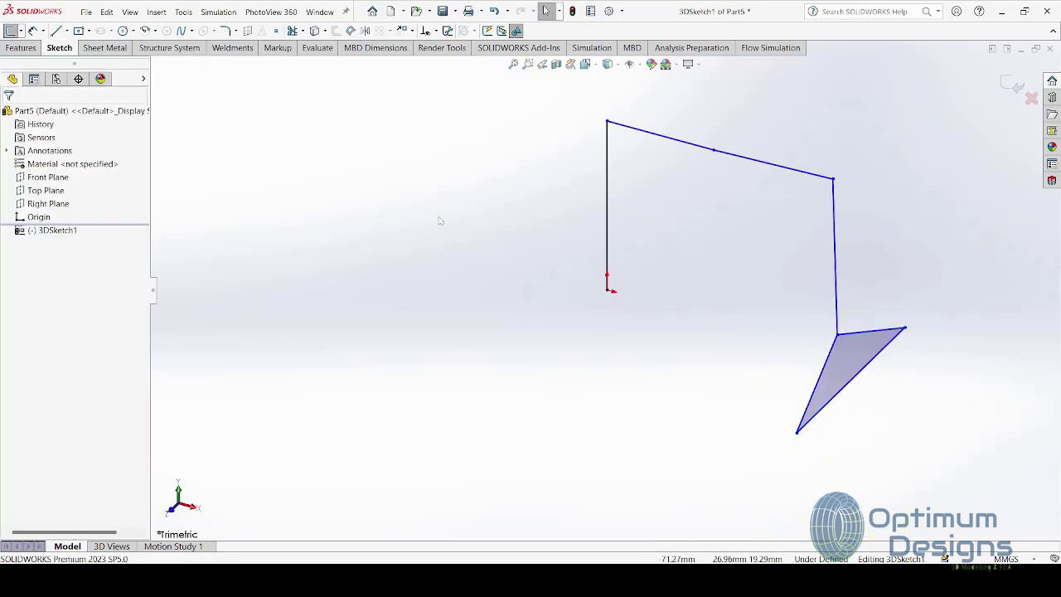
# Step: Draw a closed triangular foot at the left upright's base at the origin
pyautogui.press('l')
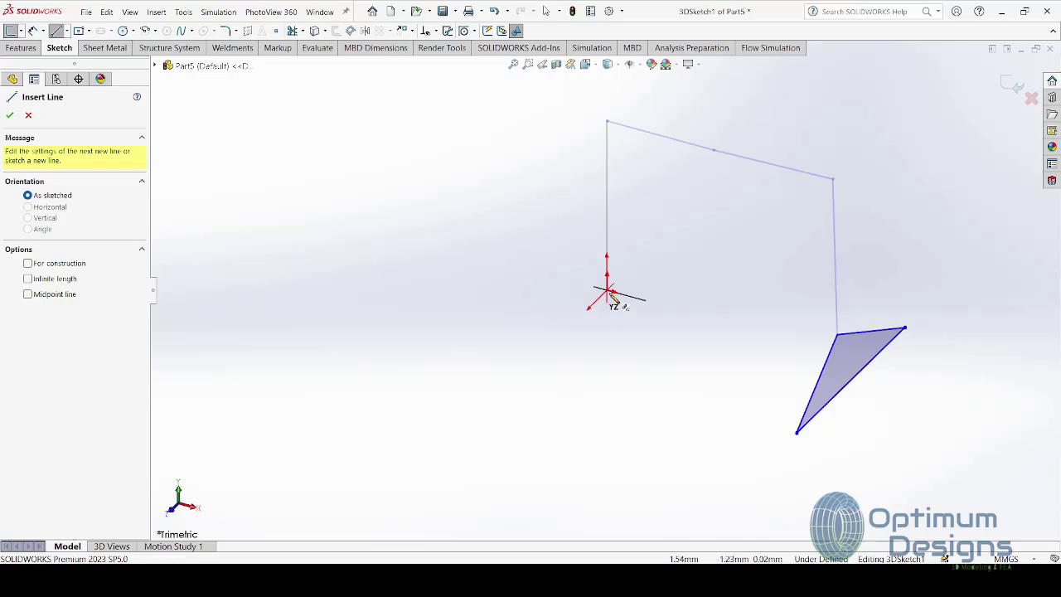
pyautogui.click(609, 292)
pyautogui.click(569, 378)
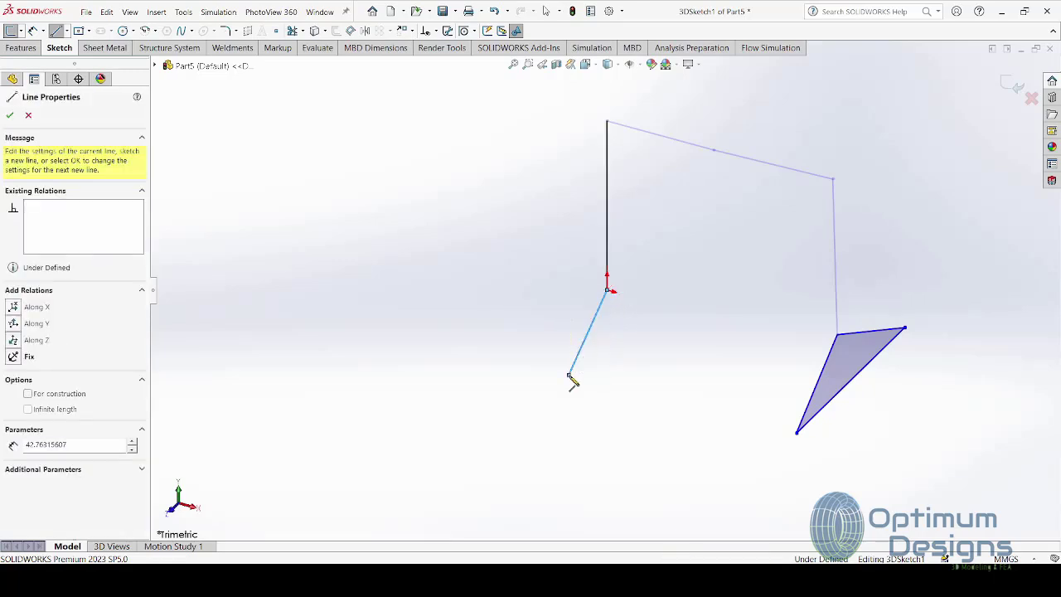
pyautogui.click(683, 265)
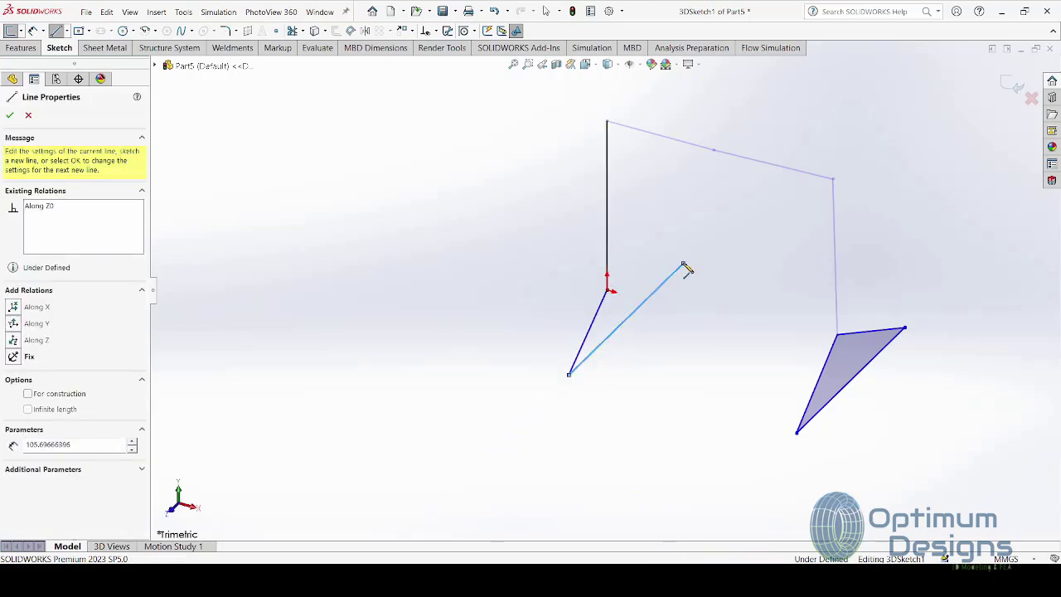
pyautogui.click(608, 291)
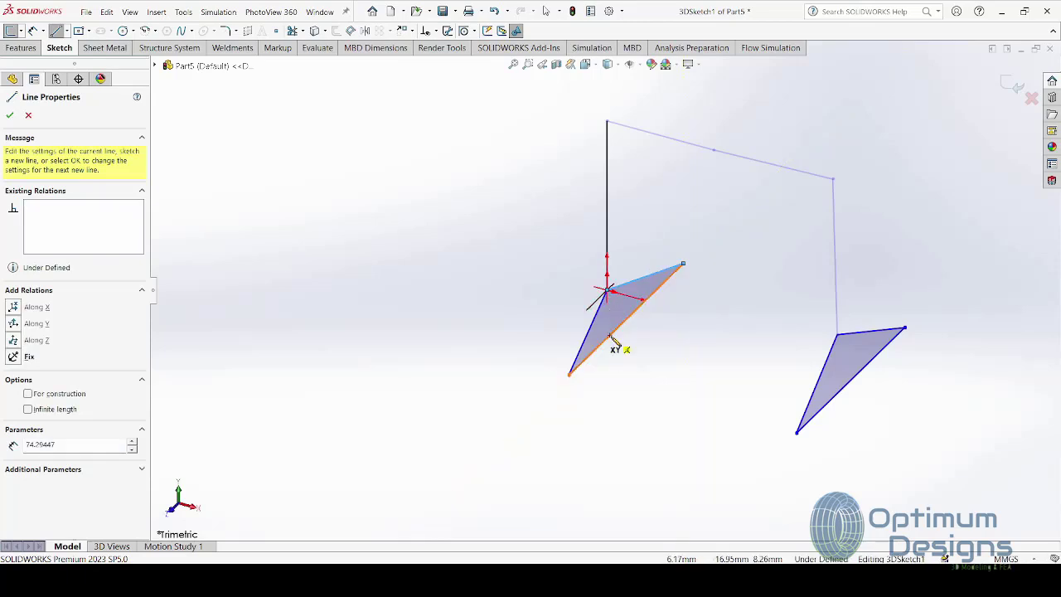
# Step: Draw short vertical legs down from the origin and from the right triangle's vertex
pyautogui.click(609, 292)
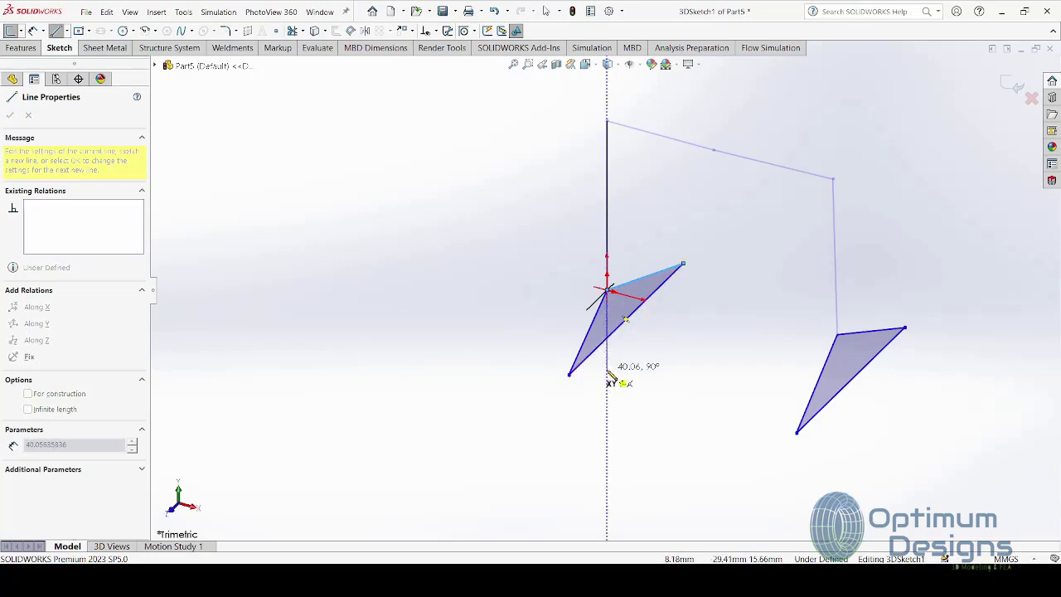
pyautogui.click(610, 373)
pyautogui.press('Escape')
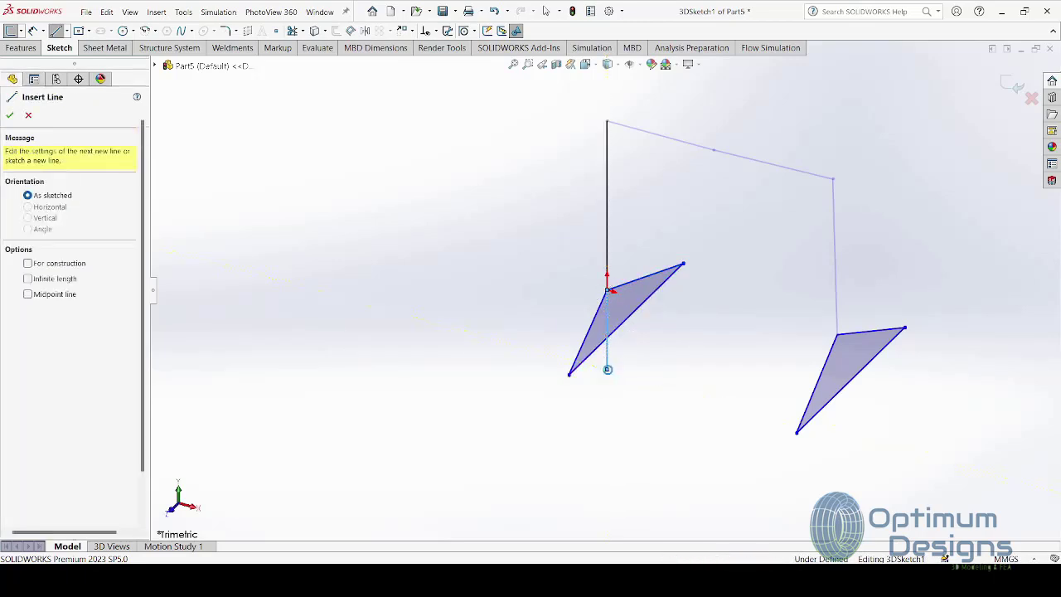
pyautogui.press('Escape')
pyautogui.press('l')
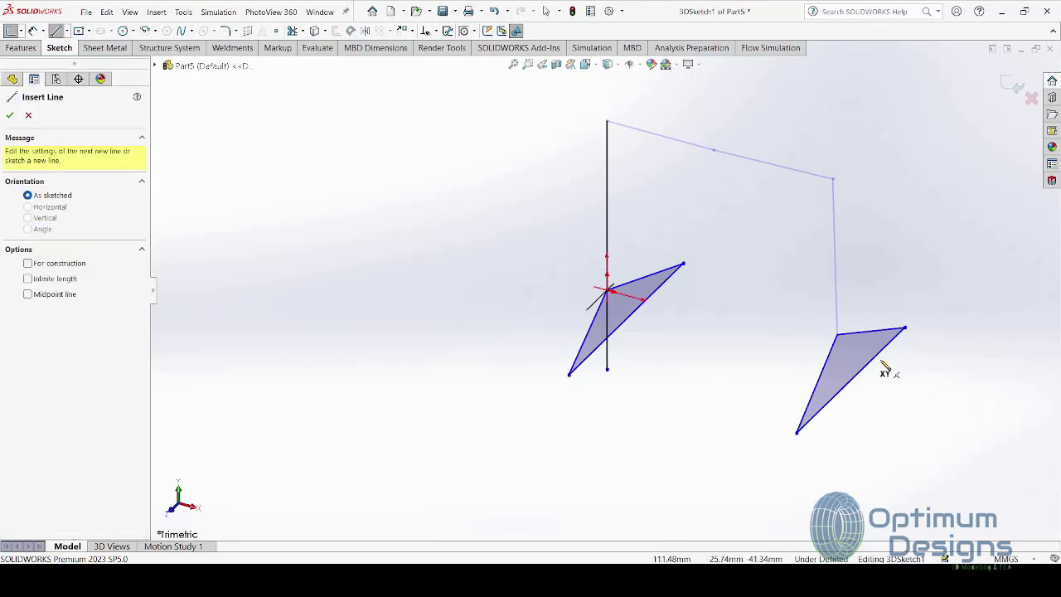
pyautogui.click(837, 336)
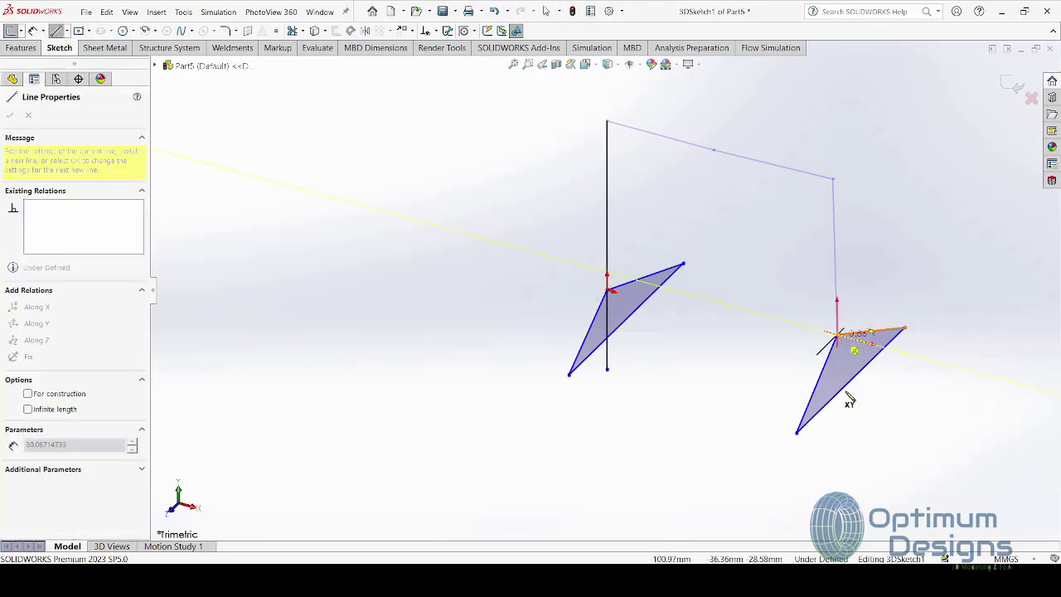
pyautogui.click(837, 431)
pyautogui.press('Escape')
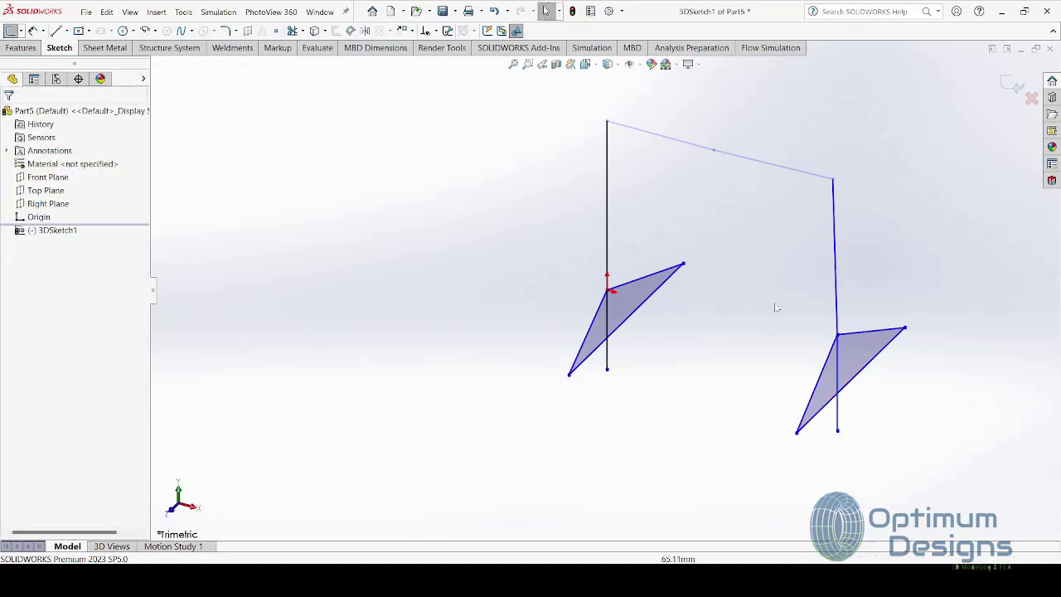
# Step: Make the two top beam segments collinear
pyautogui.click(670, 141)
pyautogui.keyDown('ctrl'); pyautogui.click(736, 162); pyautogui.keyUp('ctrl')
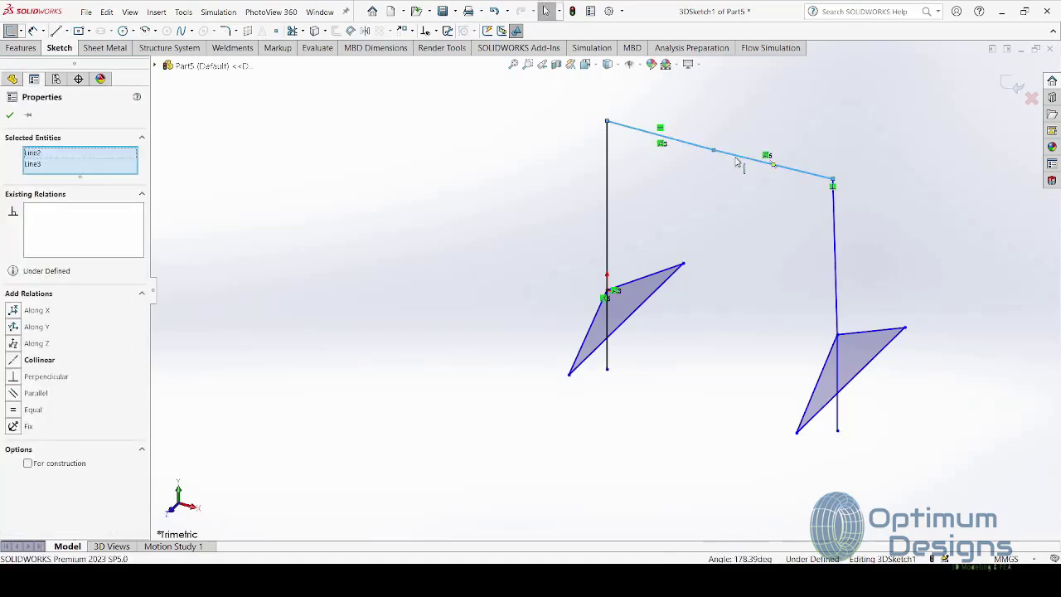
pyautogui.click(15, 361)
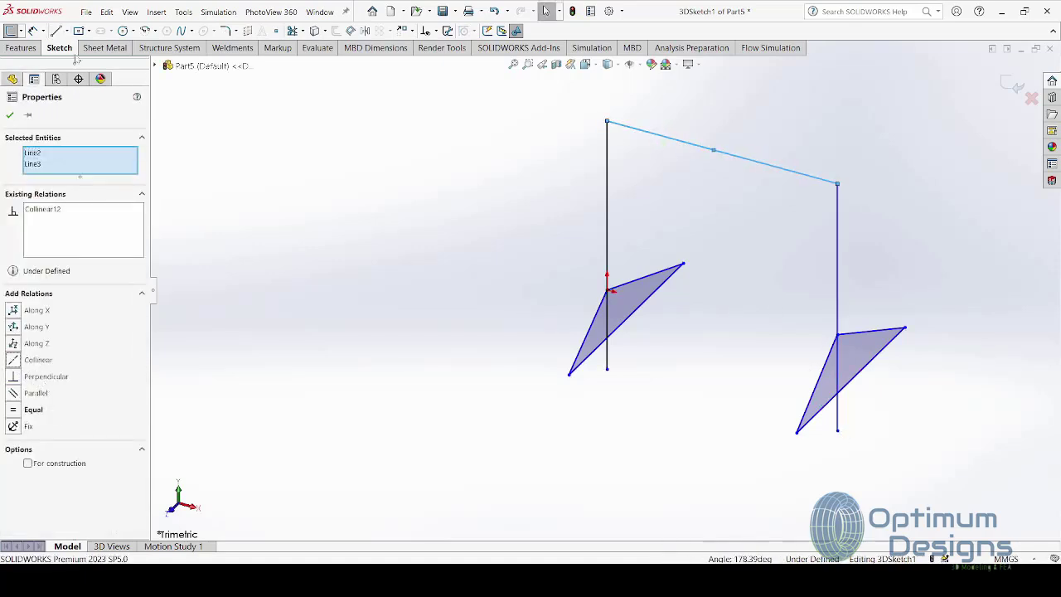
pyautogui.click(270, 84)
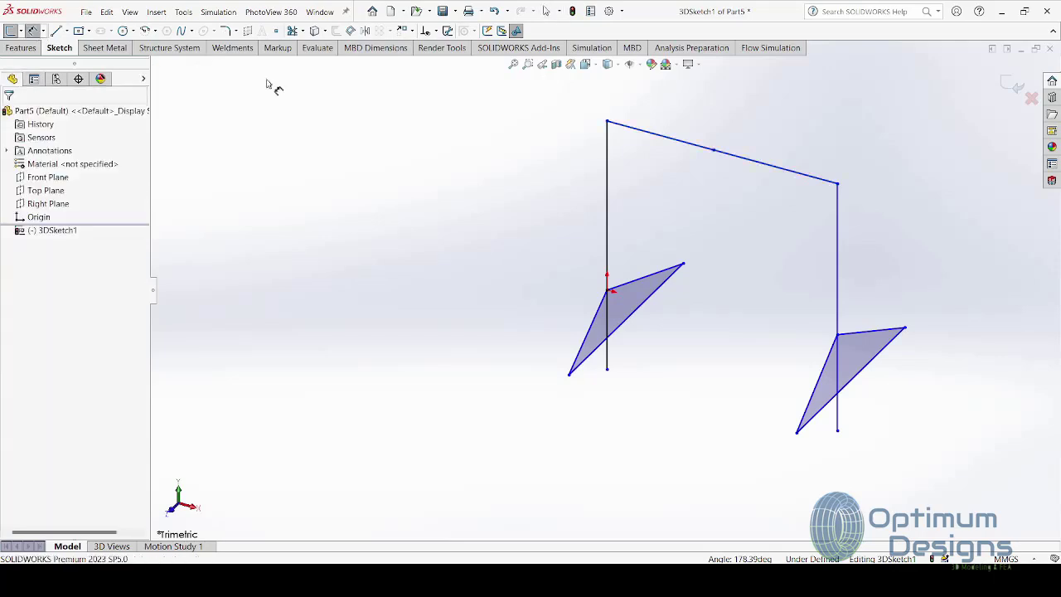
# Step: Dimension the first top segment, trying 3000 then undoing back to 51.92
pyautogui.click(695, 149)
pyautogui.click(676, 116)
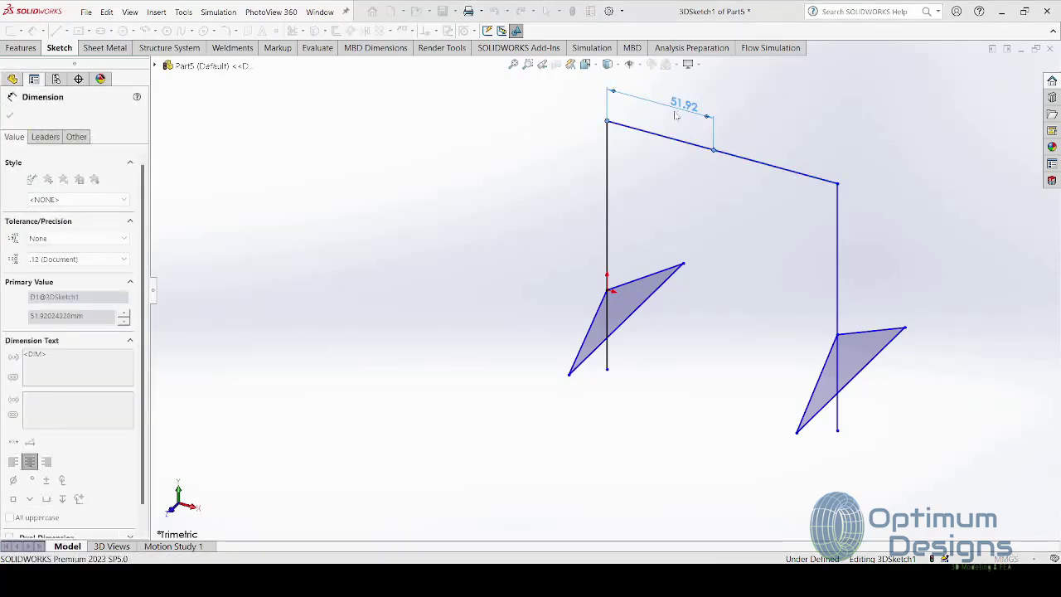
pyautogui.click(665, 98)
pyautogui.write('3000')
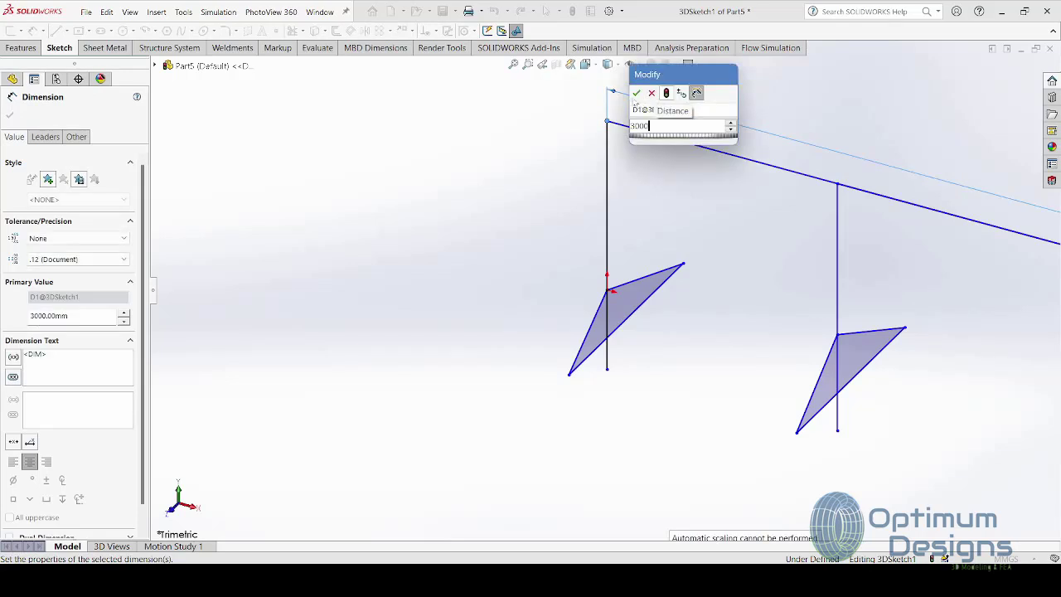
pyautogui.press('Return')
pyautogui.scroll(3, 795, 266)
pyautogui.scroll(2, 837, 299)
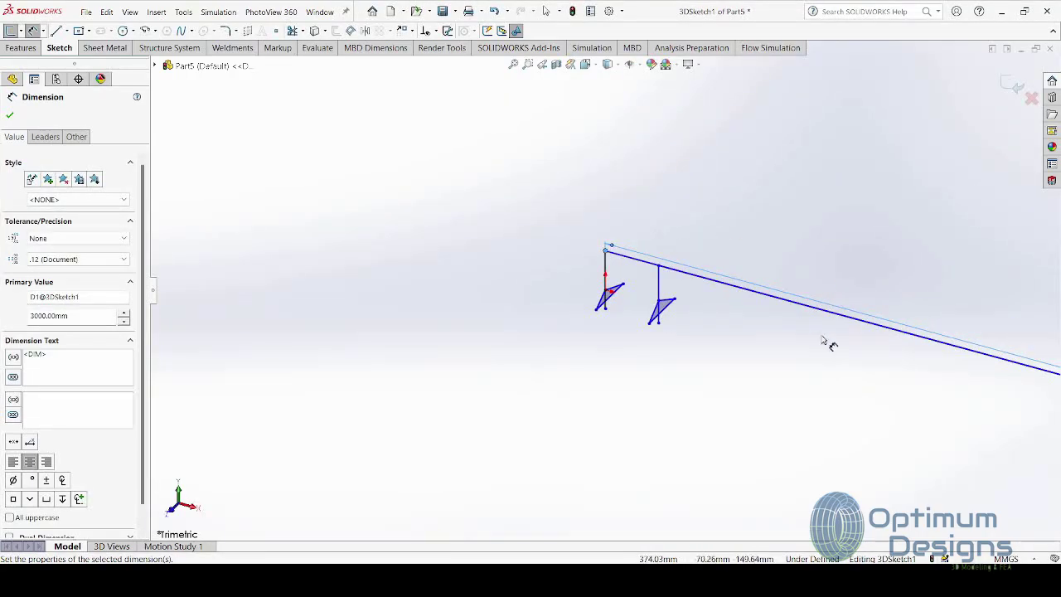
pyautogui.scroll(2, 829, 340)
pyautogui.scroll(2, 832, 336)
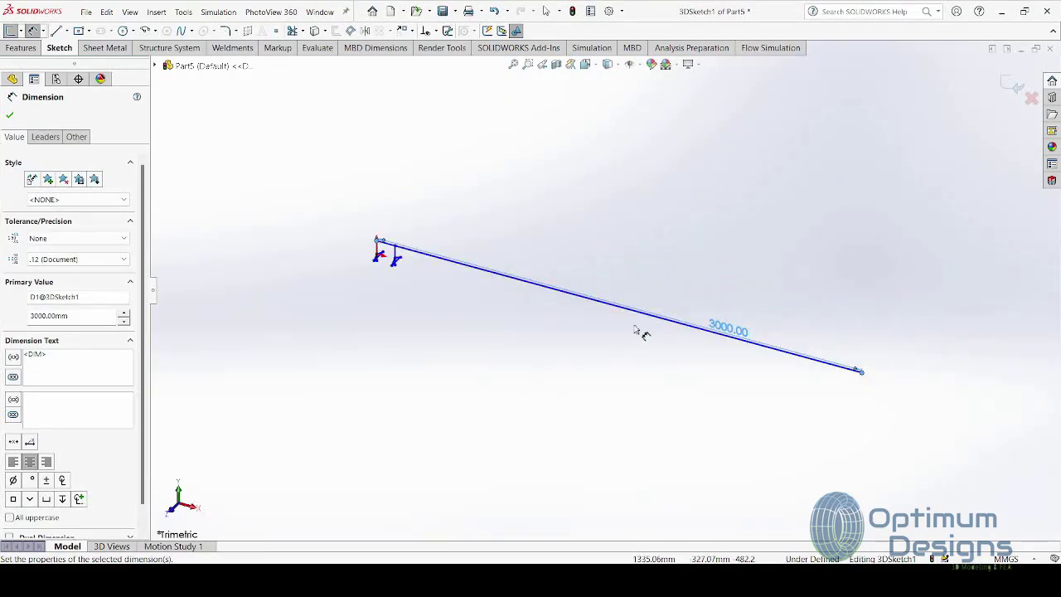
pyautogui.hotkey('ctrl', 'z')
pyautogui.press('Escape')
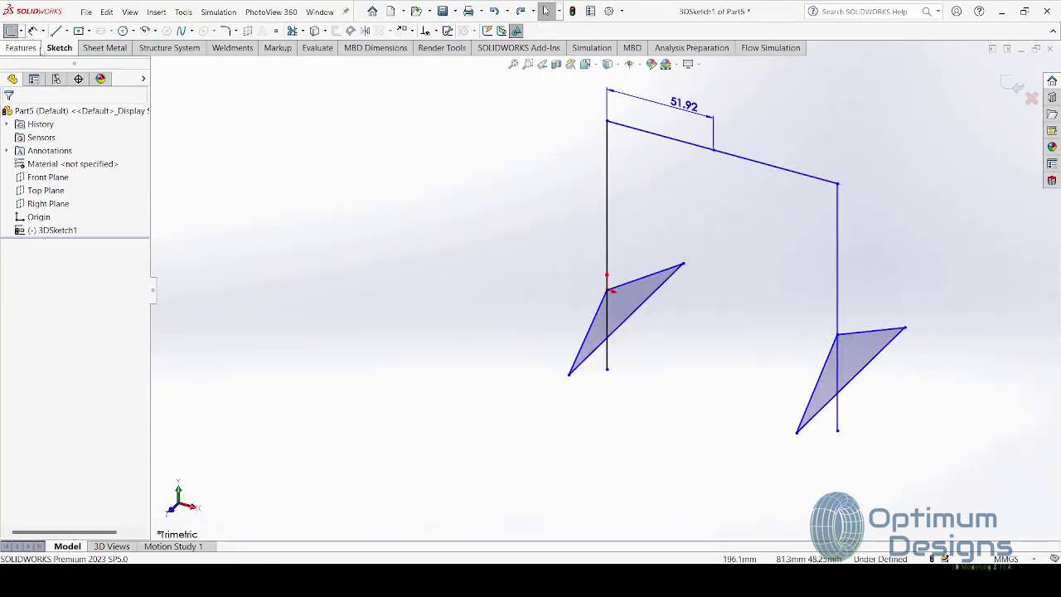
# Step: Make the two top beam segments equal in length
pyautogui.click(660, 136)
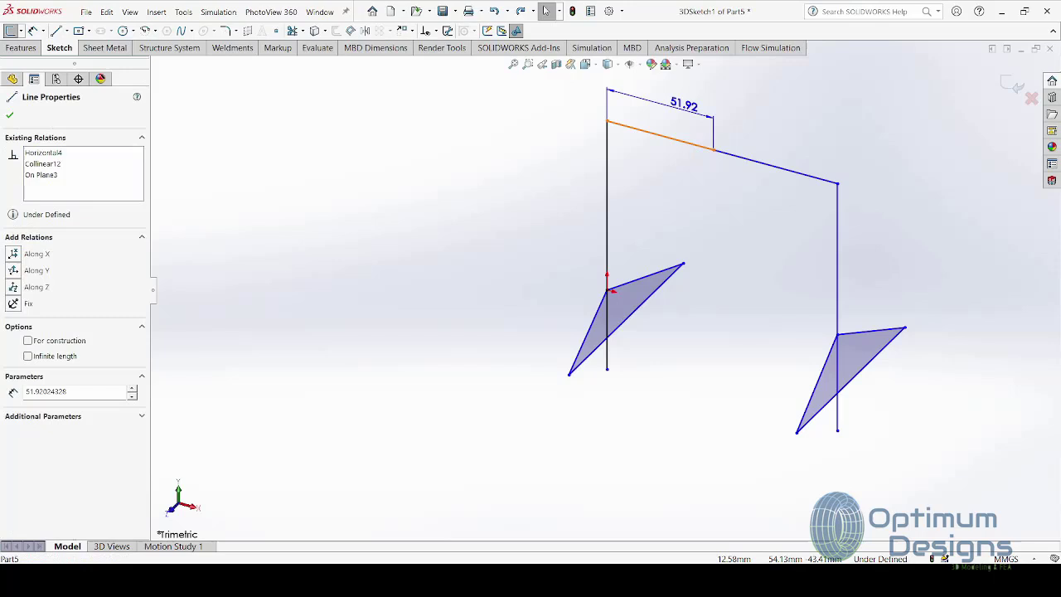
pyautogui.keyDown('ctrl'); pyautogui.click(752, 163); pyautogui.keyUp('ctrl')
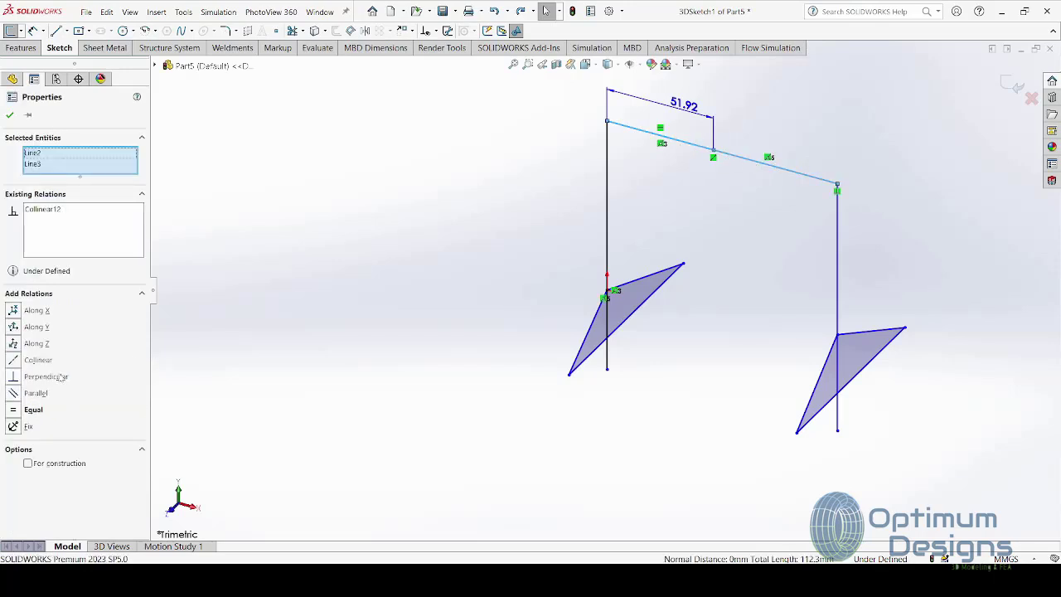
pyautogui.click(33, 410)
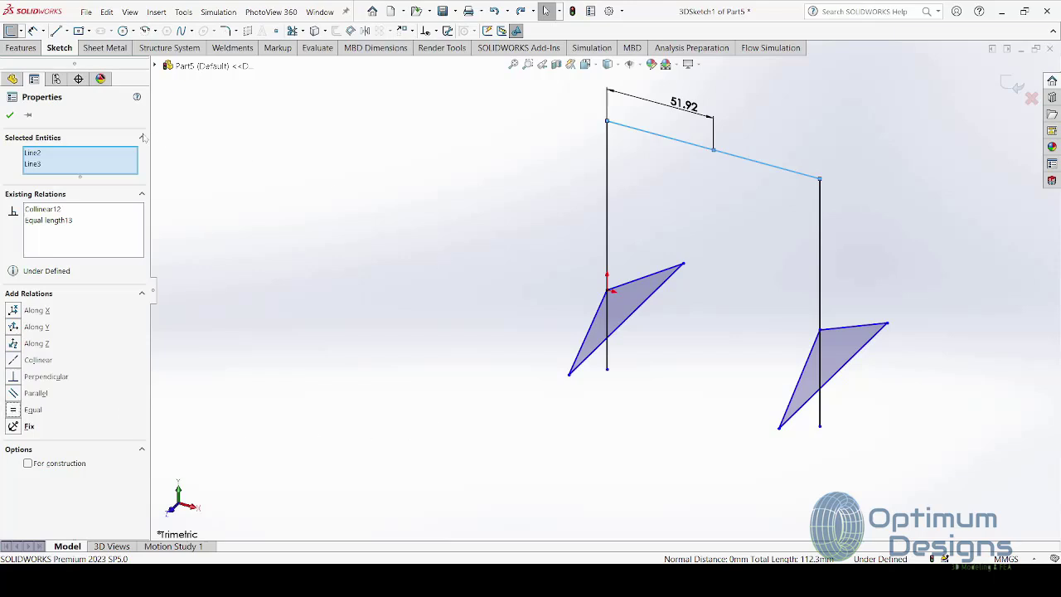
# Step: Trim off the line tails below the right and left triangles
pyautogui.click(297, 34)
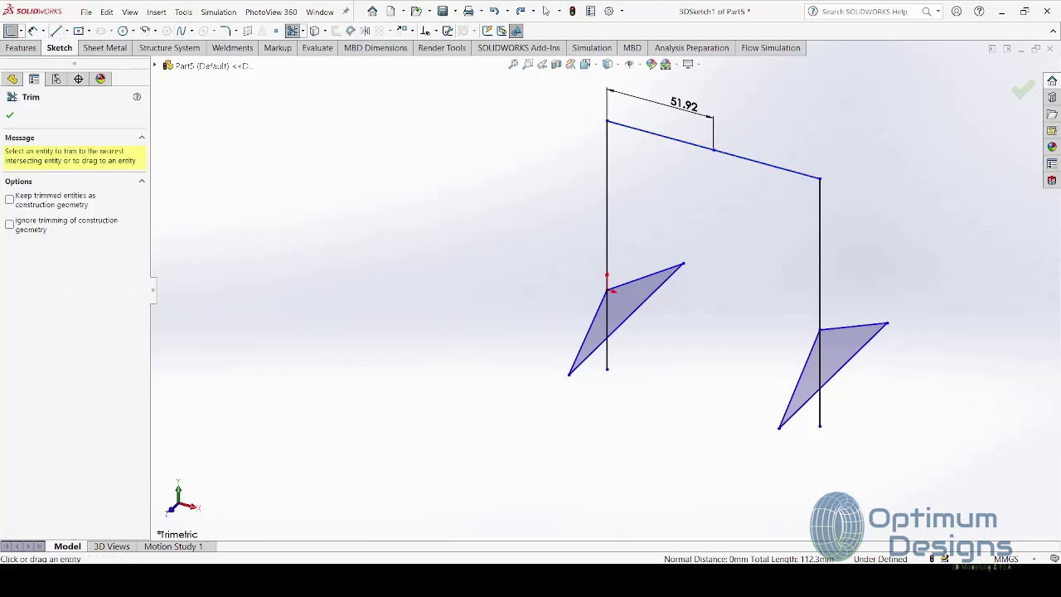
pyautogui.click(820, 417)
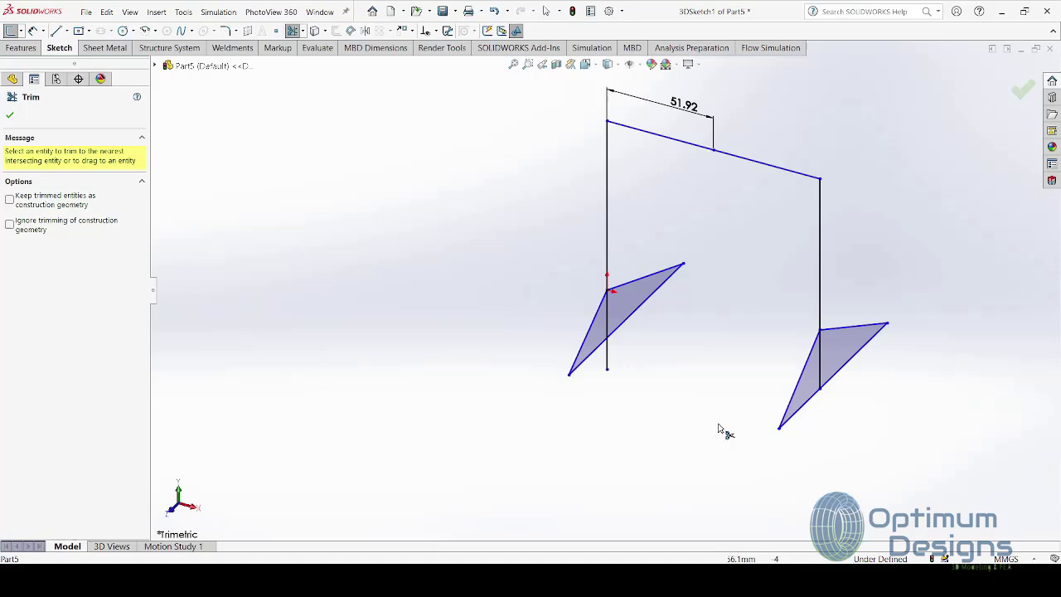
pyautogui.click(610, 367)
pyautogui.click(33, 30)
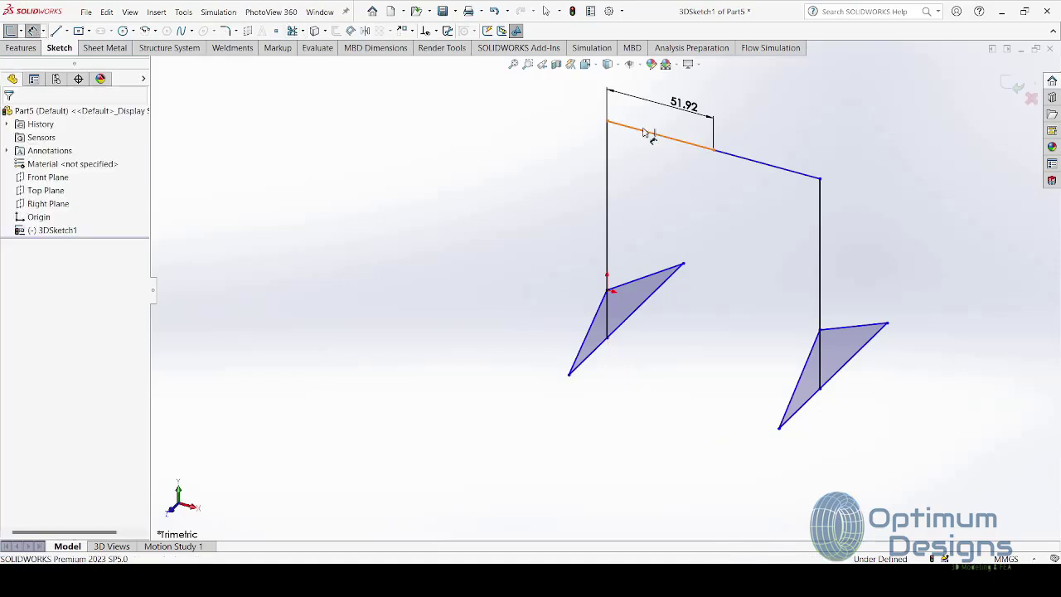
# Step: Make the left and right posts parallel and equal in length
pyautogui.click(608, 208)
pyautogui.press('Escape')
pyautogui.click(821, 224)
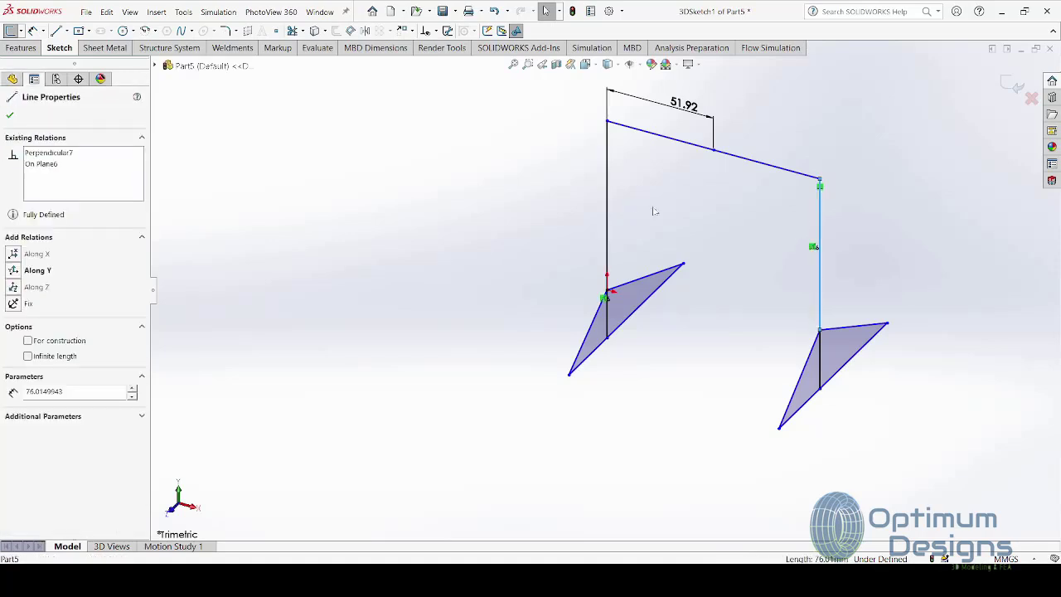
pyautogui.keyDown('ctrl'); pyautogui.click(607, 186); pyautogui.keyUp('ctrl')
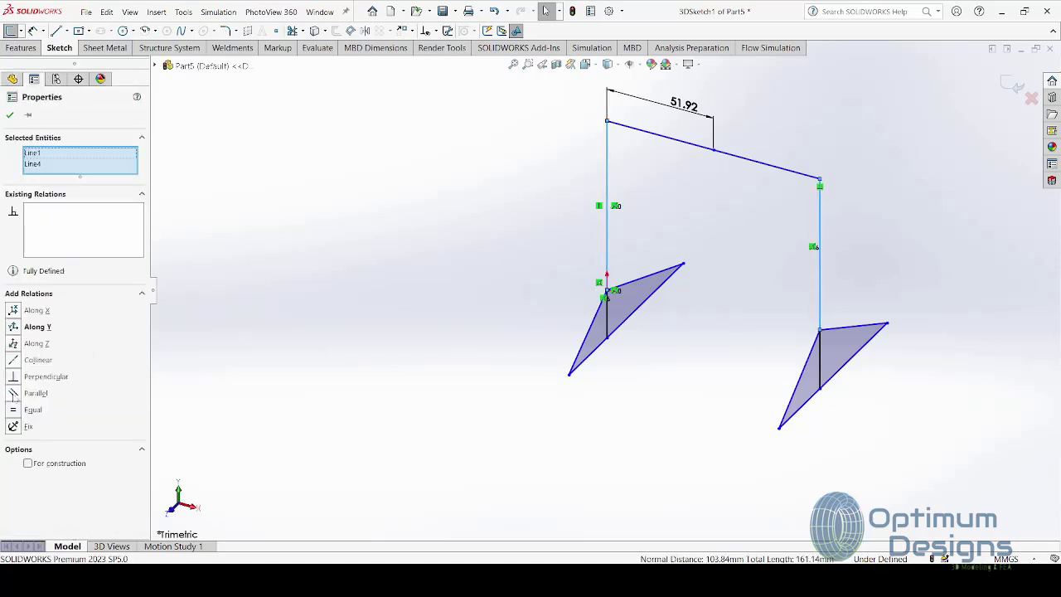
pyautogui.click(12, 394)
pyautogui.click(13, 410)
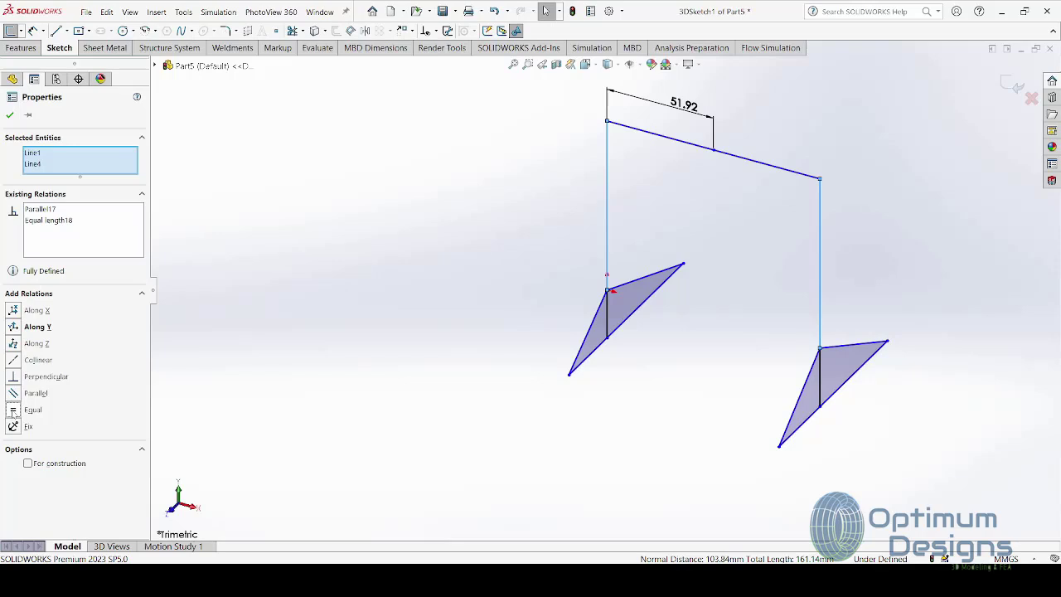
# Step: Make the two triangles' vertical edges parallel and equal in length
pyautogui.click(823, 390)
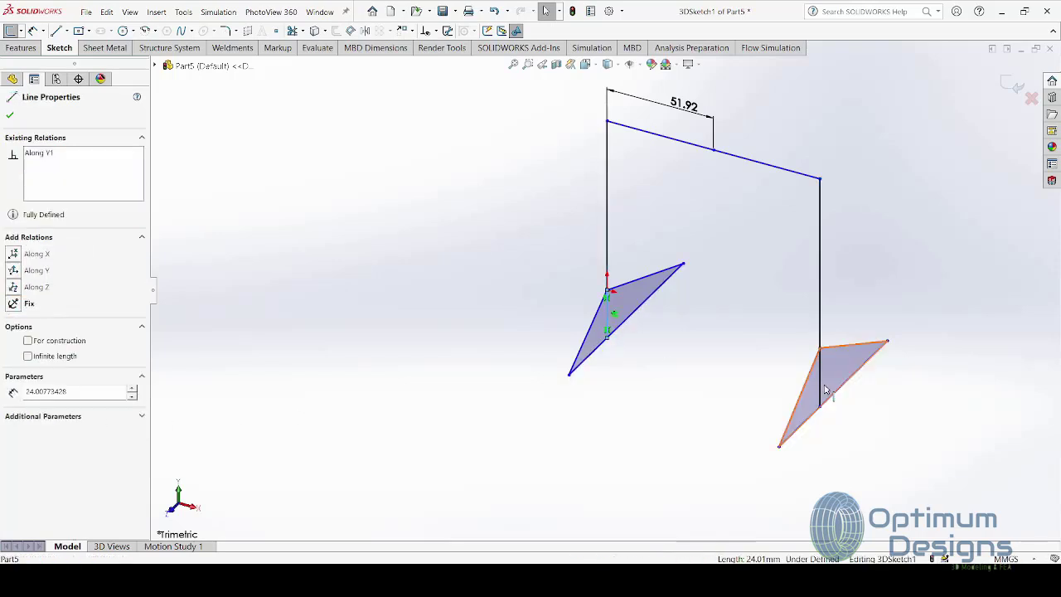
pyautogui.keyDown('ctrl'); pyautogui.click(607, 315); pyautogui.keyUp('ctrl')
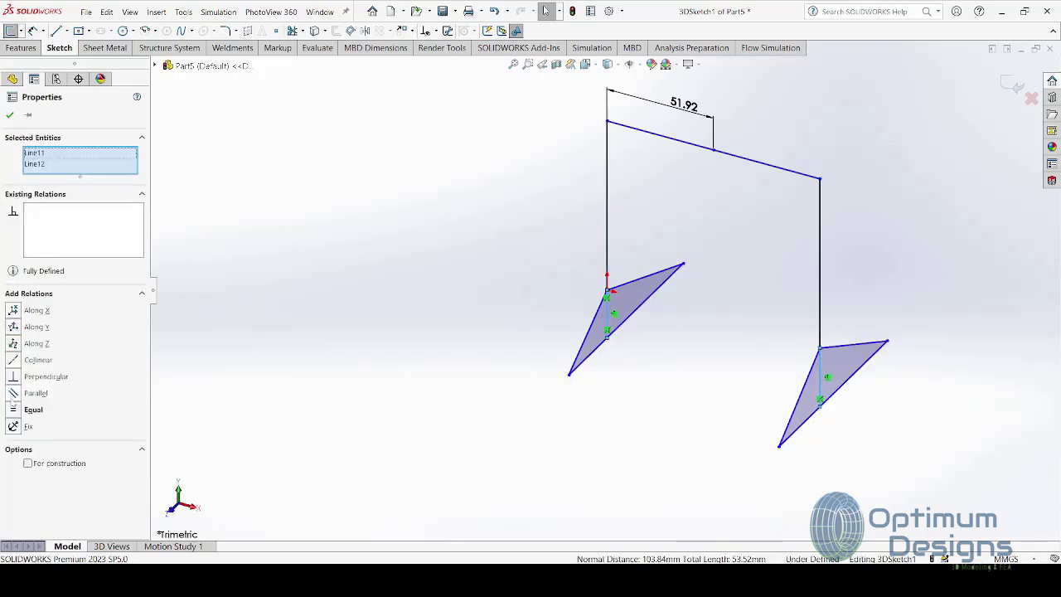
pyautogui.click(12, 393)
pyautogui.click(13, 410)
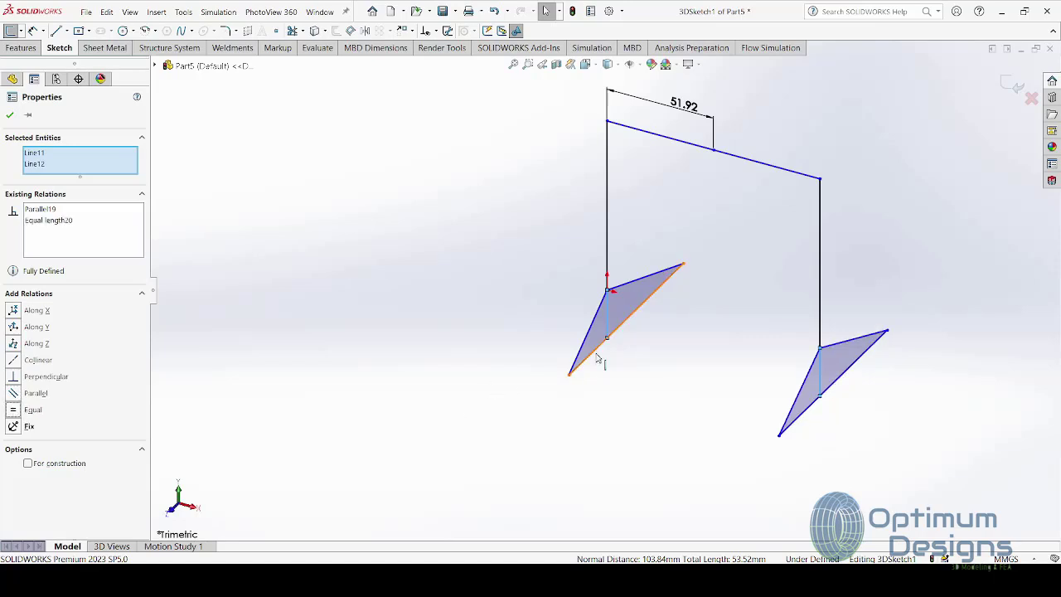
# Step: Make the two triangles' slanted edges equal and parallel, then edit the 51.92 dimension
pyautogui.click(599, 358)
pyautogui.keyDown('ctrl'); pyautogui.click(804, 415); pyautogui.keyUp('ctrl')
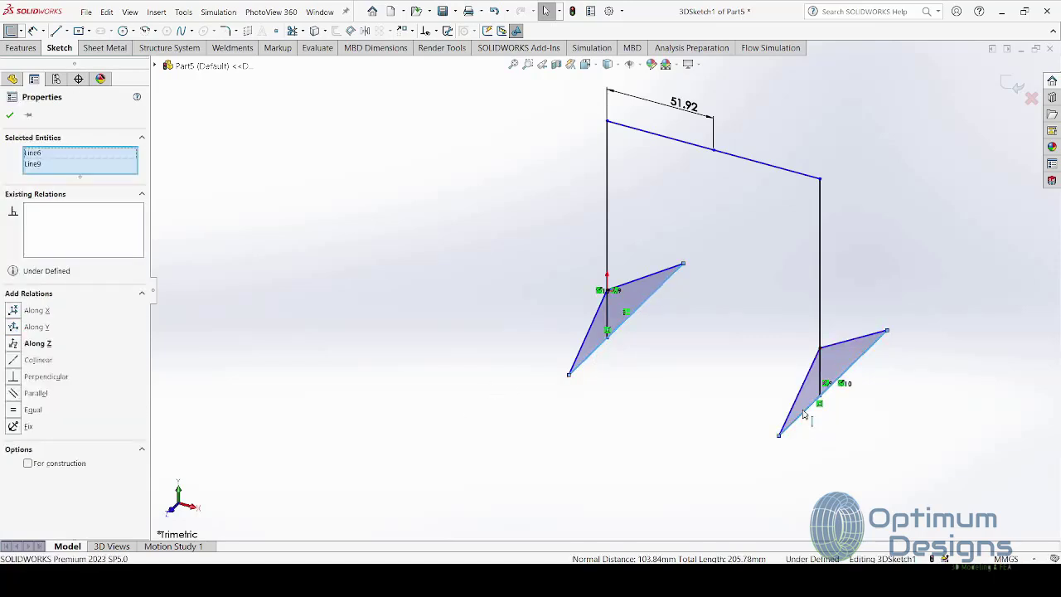
pyautogui.click(14, 410)
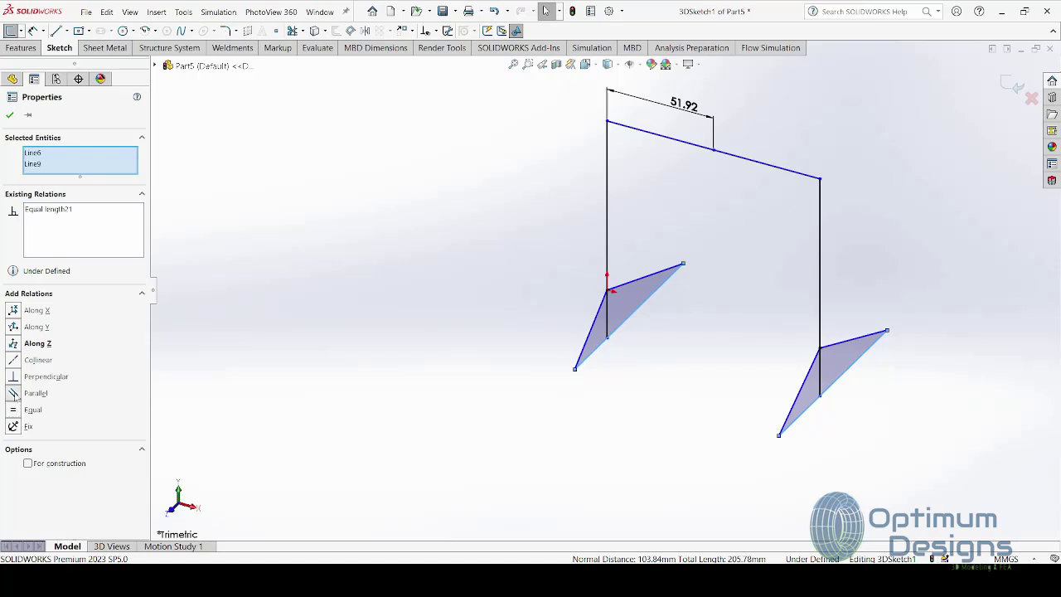
pyautogui.click(13, 393)
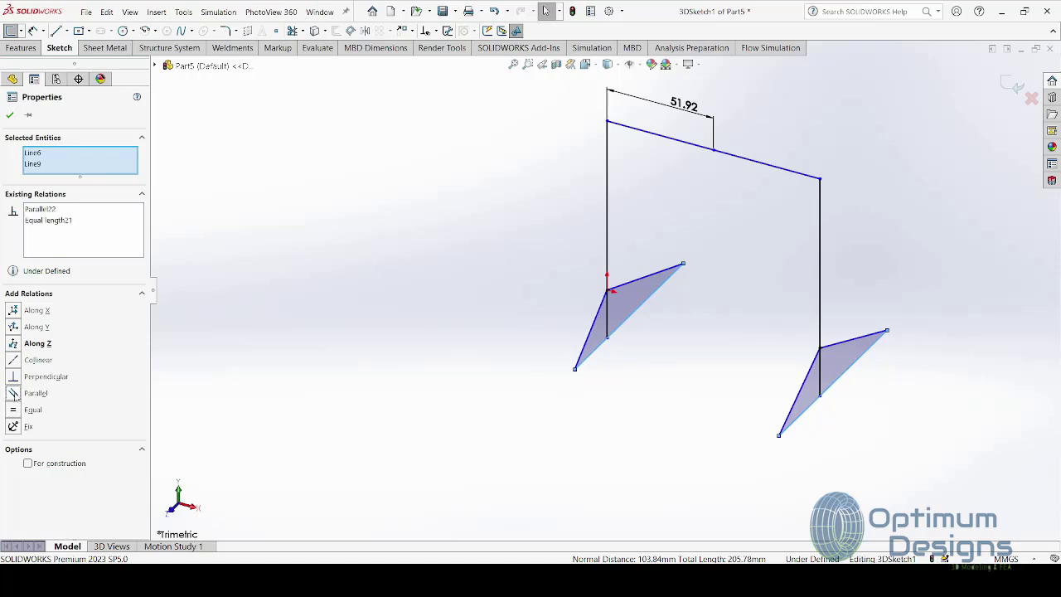
pyautogui.doubleClick(684, 105)
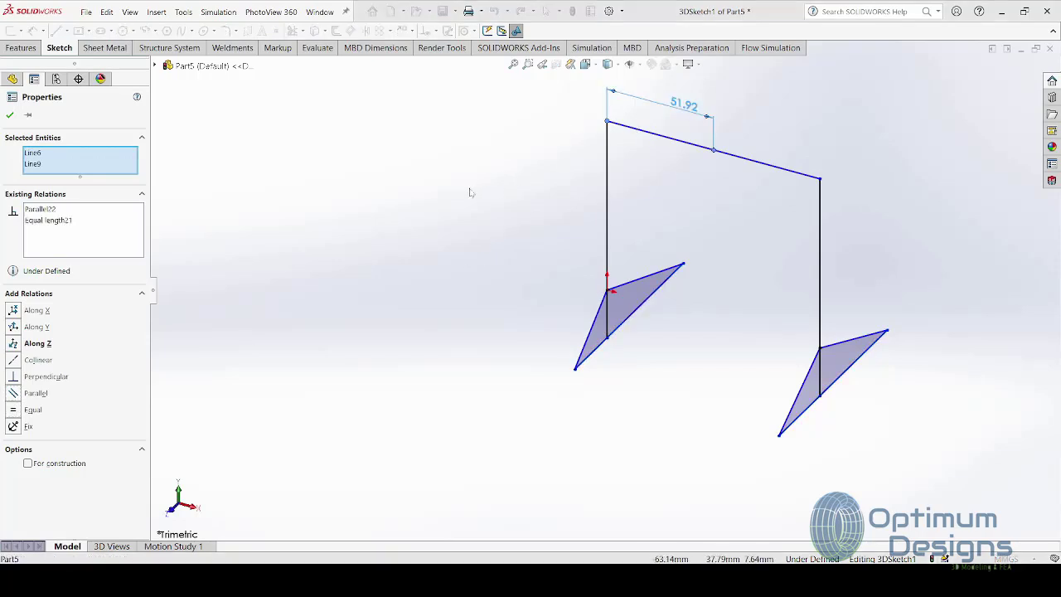
# Step: Set the top beam segment dimension to 3000 mm
pyautogui.write('3000.00mm')
pyautogui.press('Return')
pyautogui.moveTo(895, 298); pyautogui.dragTo(957, 304, button='middle')
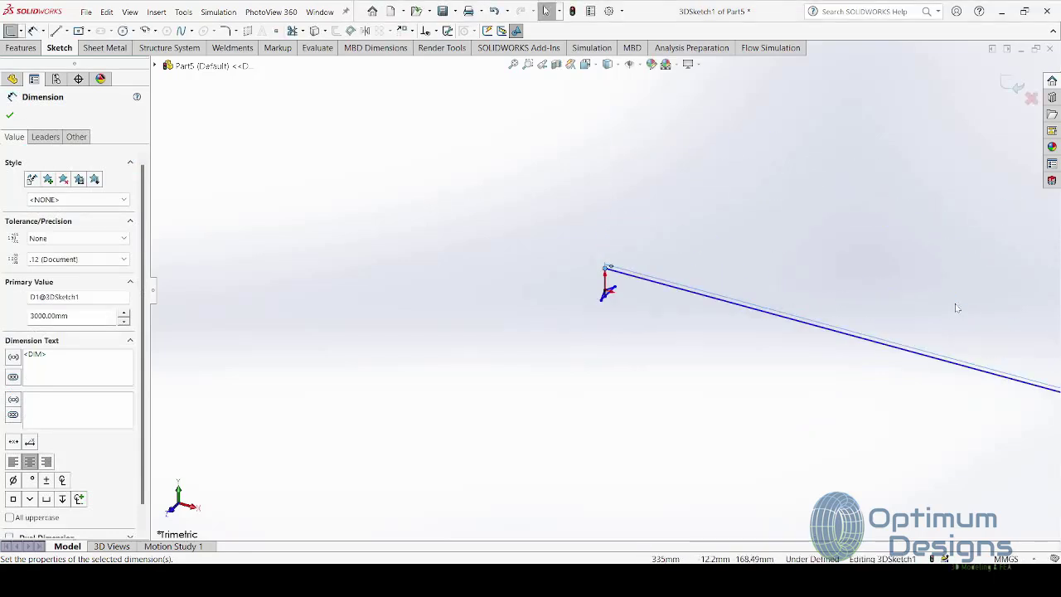
pyautogui.scroll(-3, 661, 323)
pyautogui.moveTo(661, 323); pyautogui.dragTo(615, 340, button='middle')
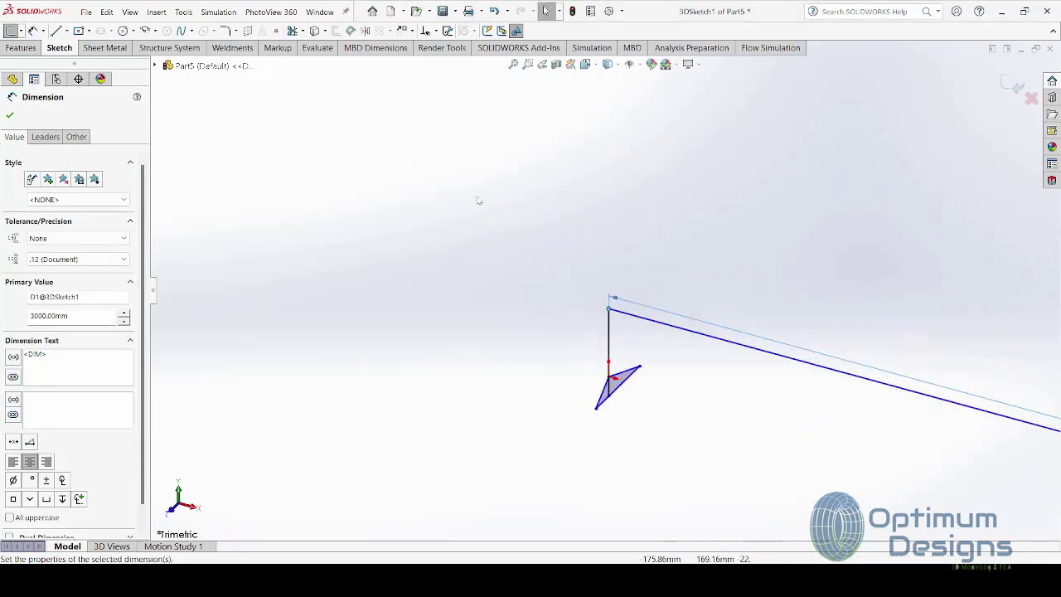
# Step: Dimension the upper left post at 2000 mm
pyautogui.click(616, 340)
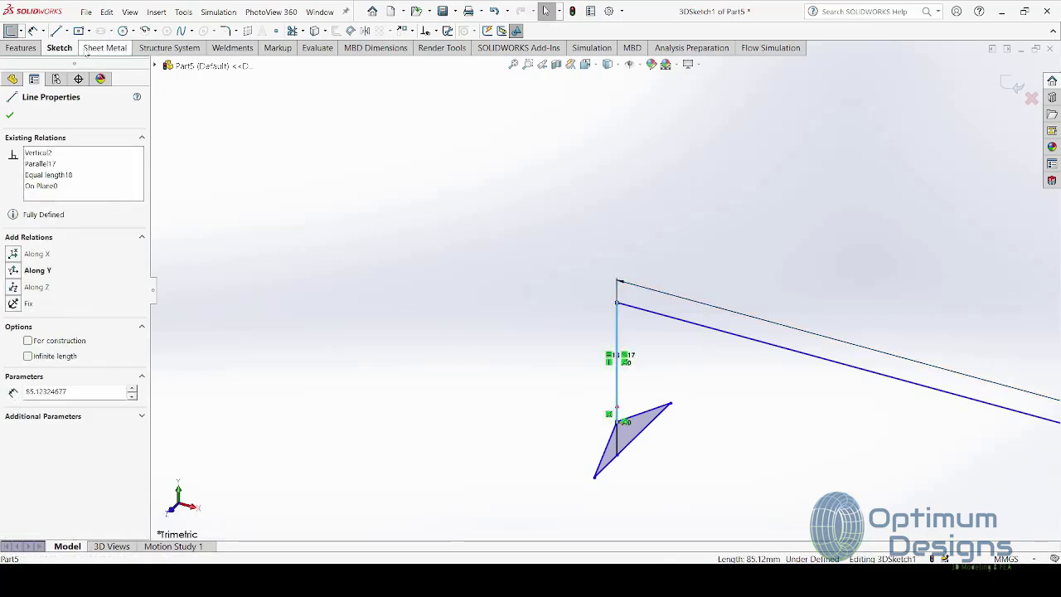
pyautogui.click(547, 387)
pyautogui.click(616, 334)
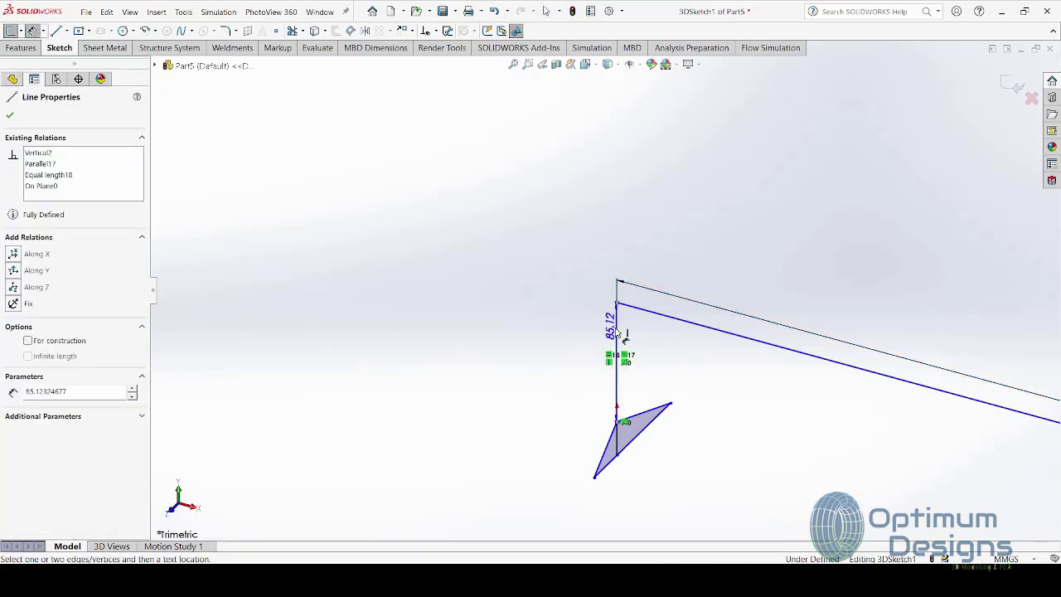
pyautogui.click(562, 340)
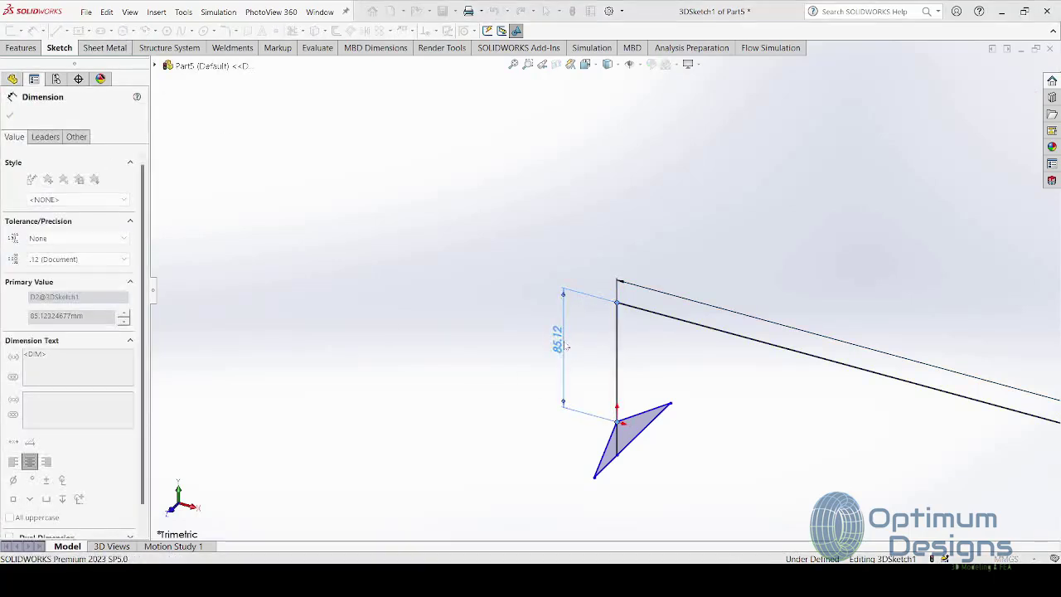
pyautogui.write('2000')
pyautogui.press('Return')
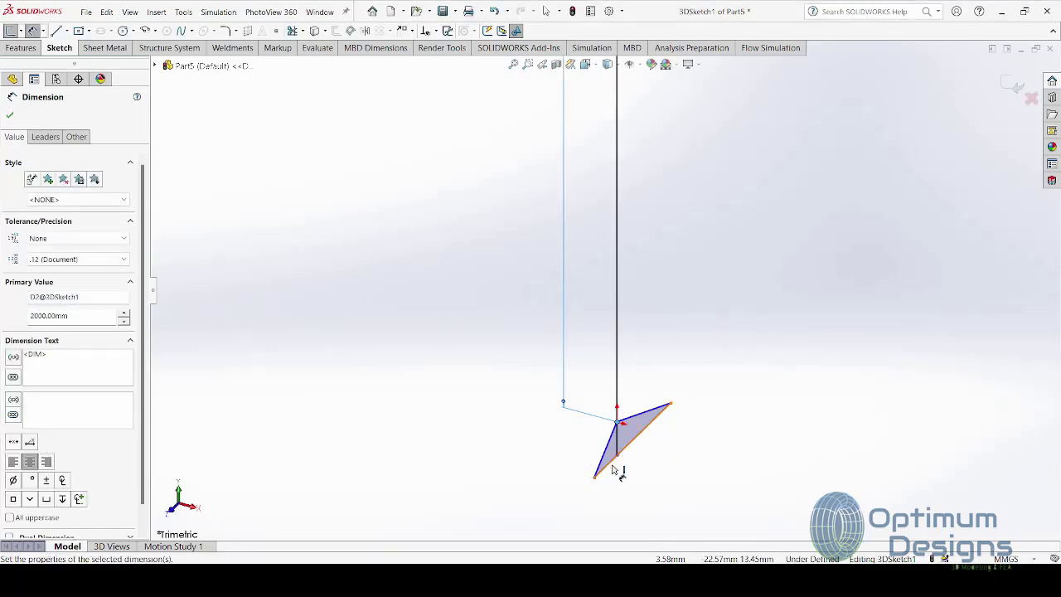
# Step: Dimension the foot triangle's vertical edge at 3000 mm
pyautogui.click(617, 434)
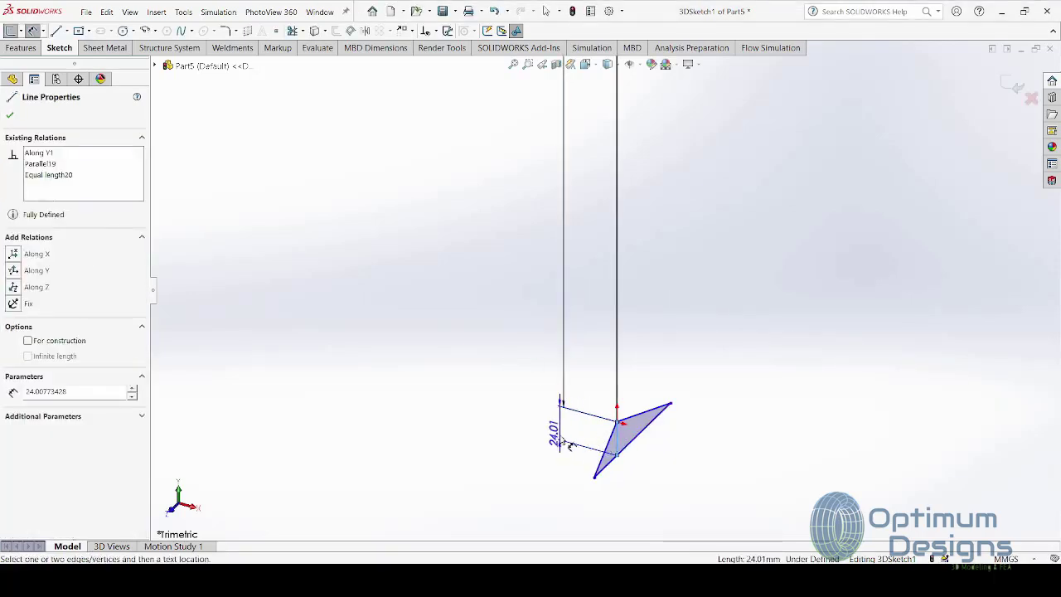
pyautogui.click(570, 434)
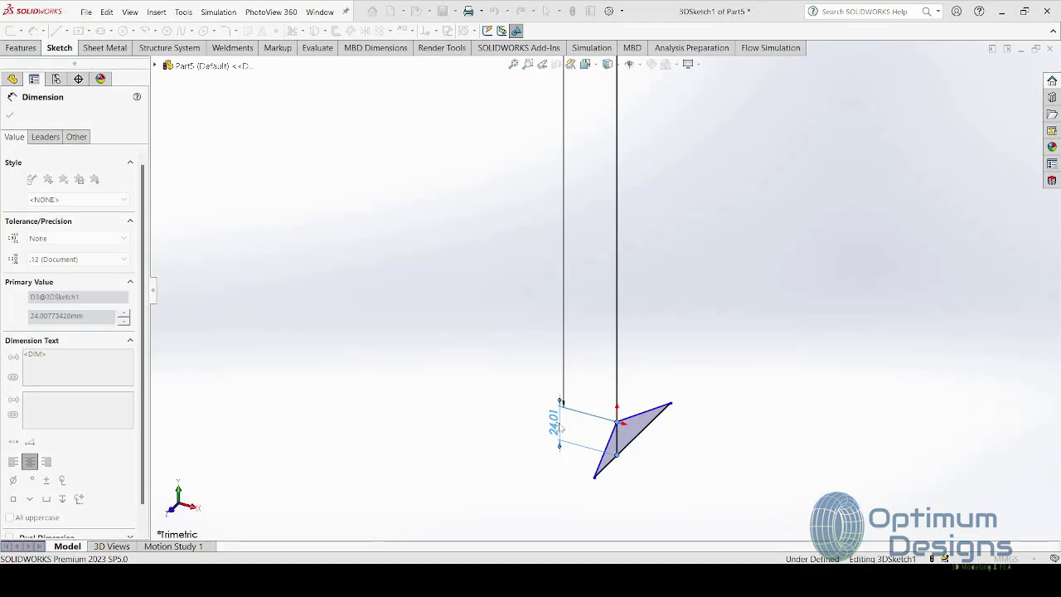
pyautogui.press('Return')
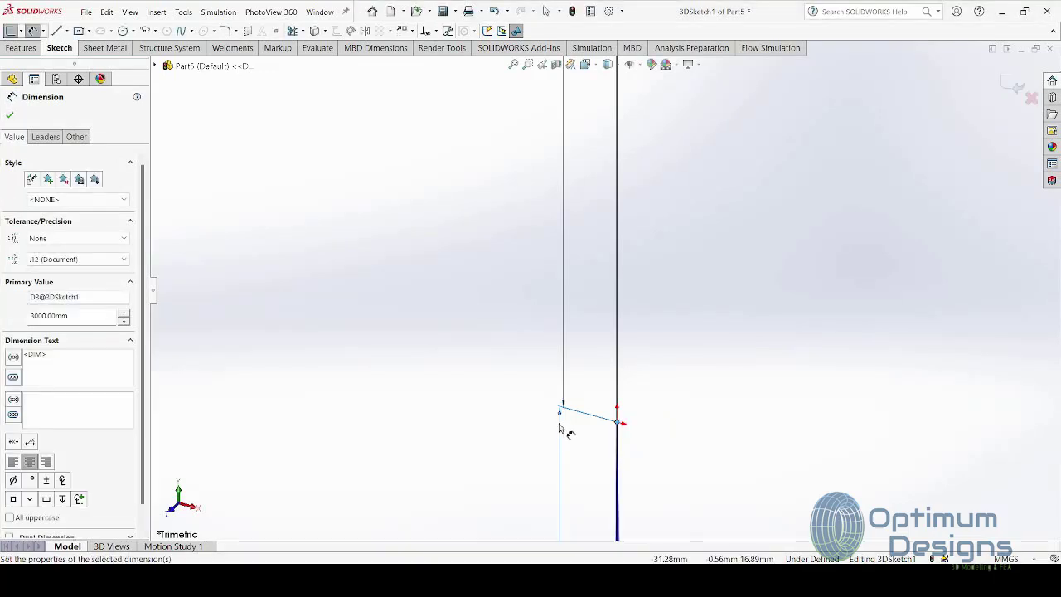
pyautogui.press('f')
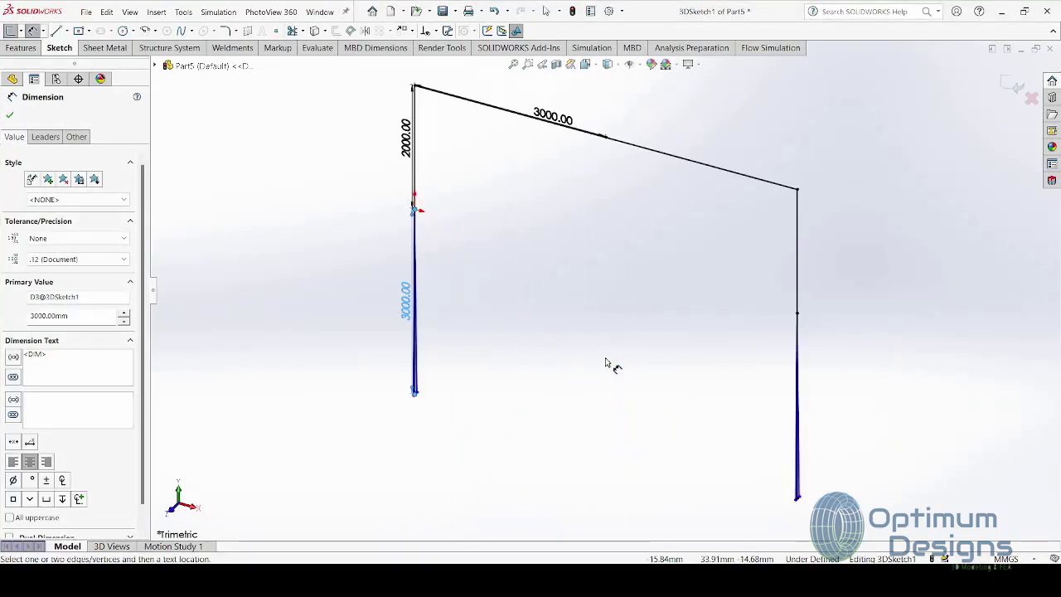
pyautogui.scroll(-2, 464, 408)
pyautogui.scroll(-2, 452, 381)
# Step: Dimension the foot triangle's bottom edge at 3000 mm
pyautogui.scroll(-2, 431, 331)
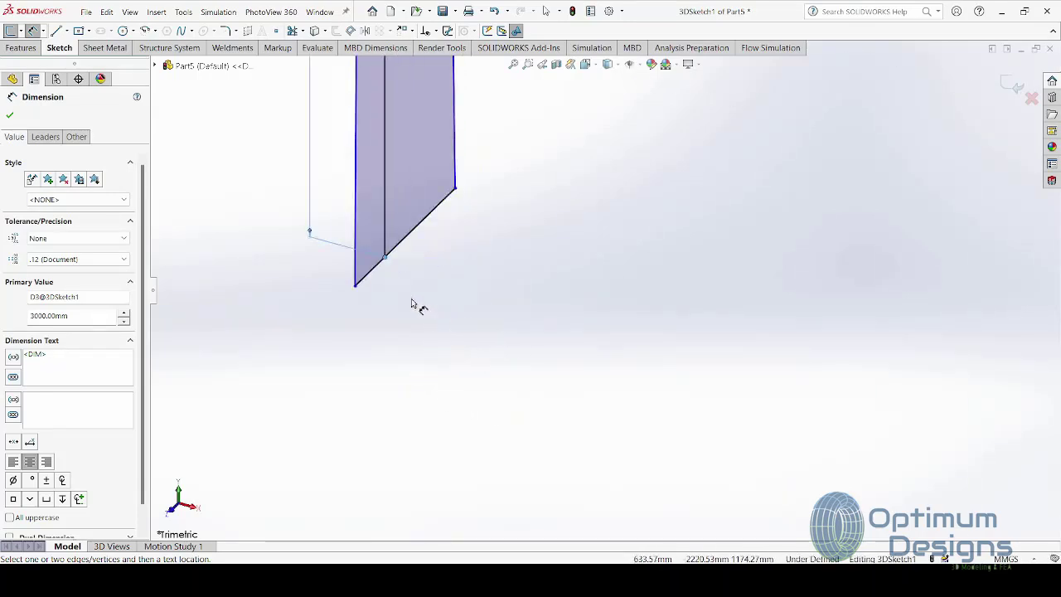
pyautogui.click(380, 270)
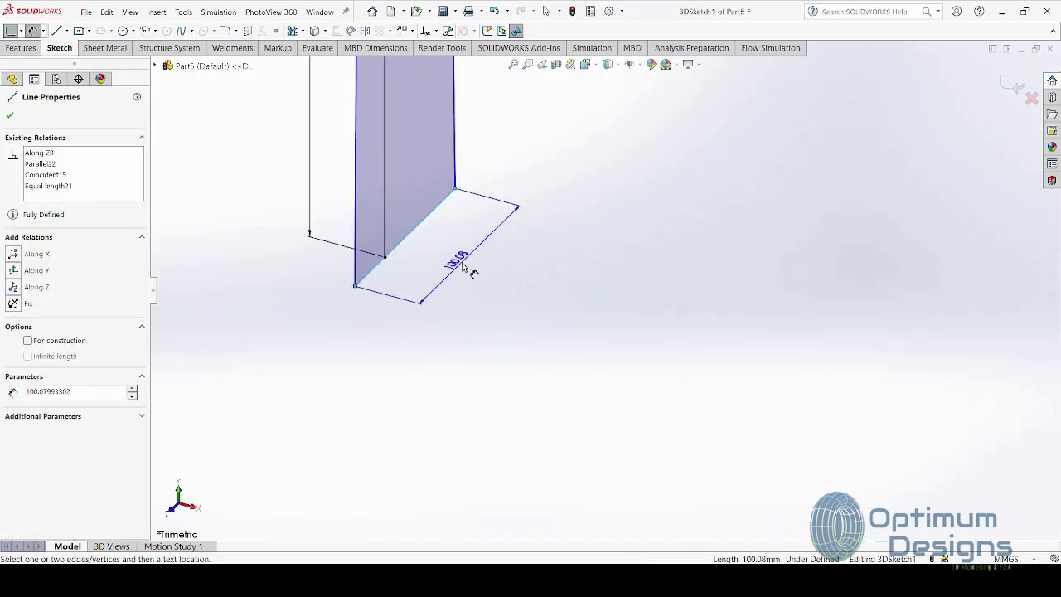
pyautogui.click(477, 274)
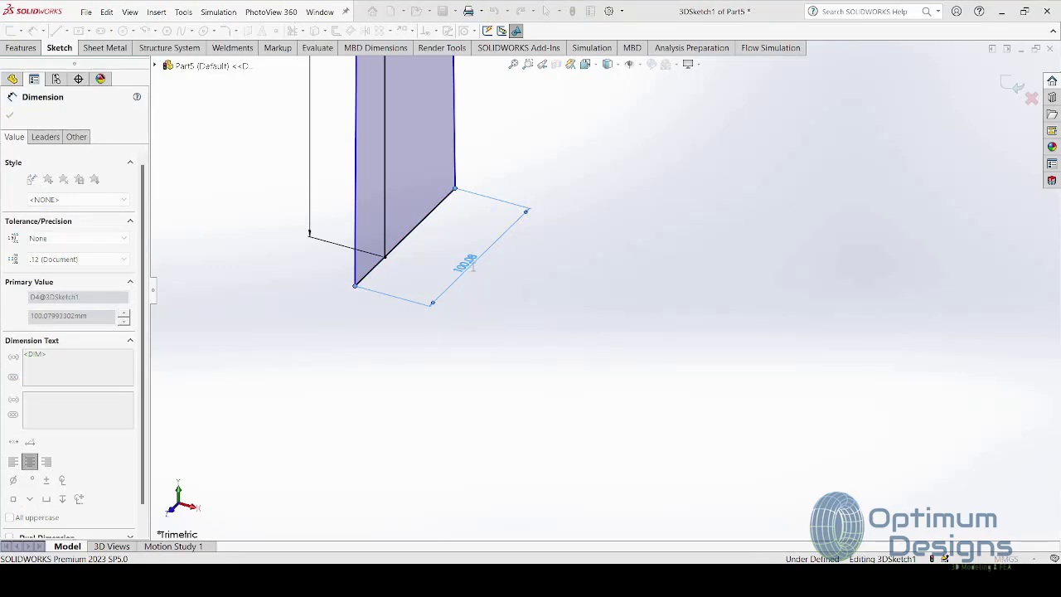
pyautogui.write('3000')
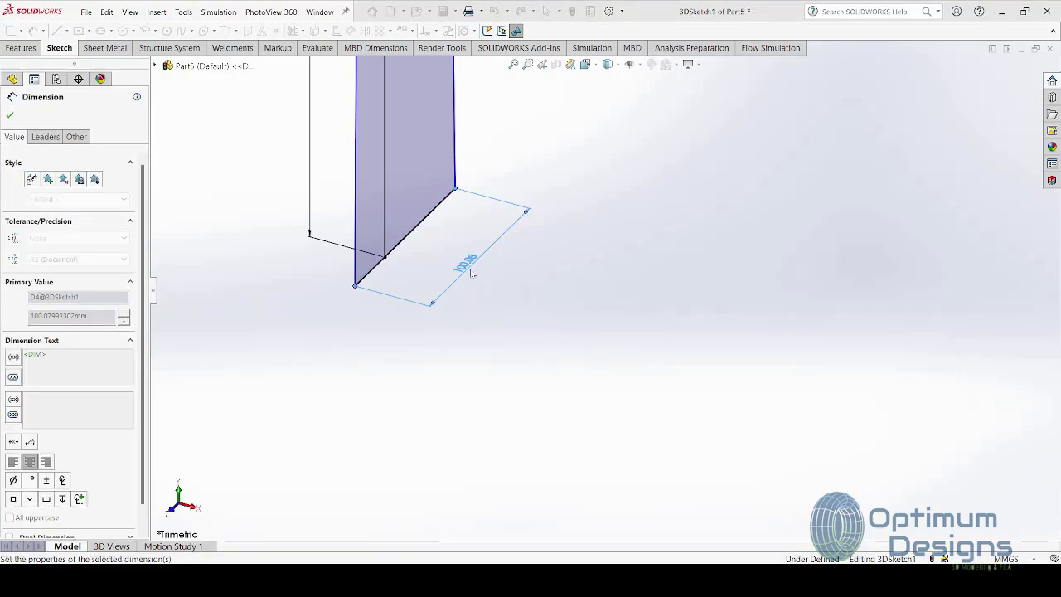
pyautogui.press('Return')
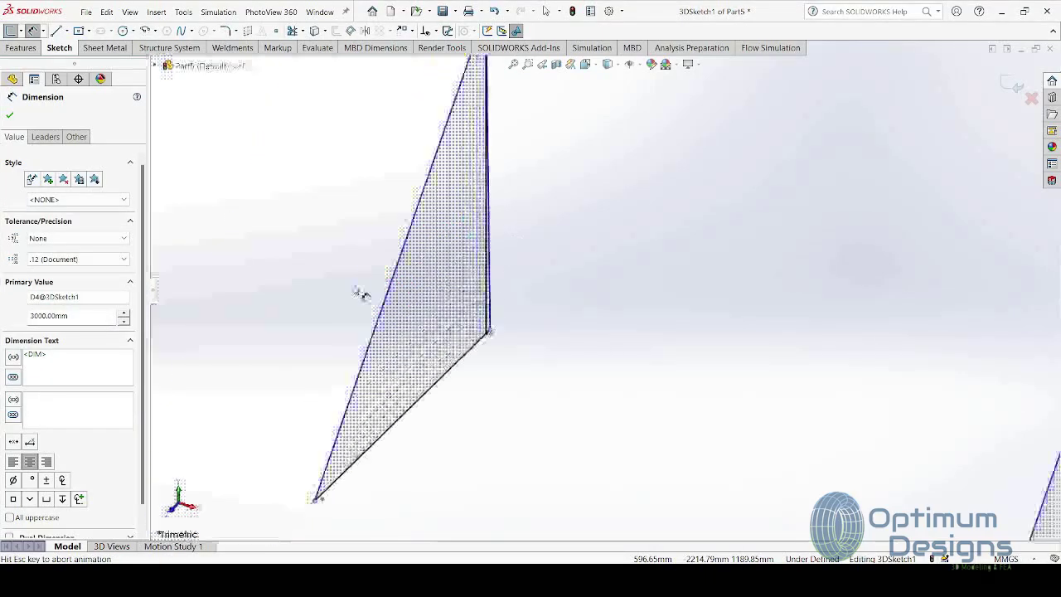
pyautogui.scroll(-5, 580, 336)
pyautogui.press('Escape')
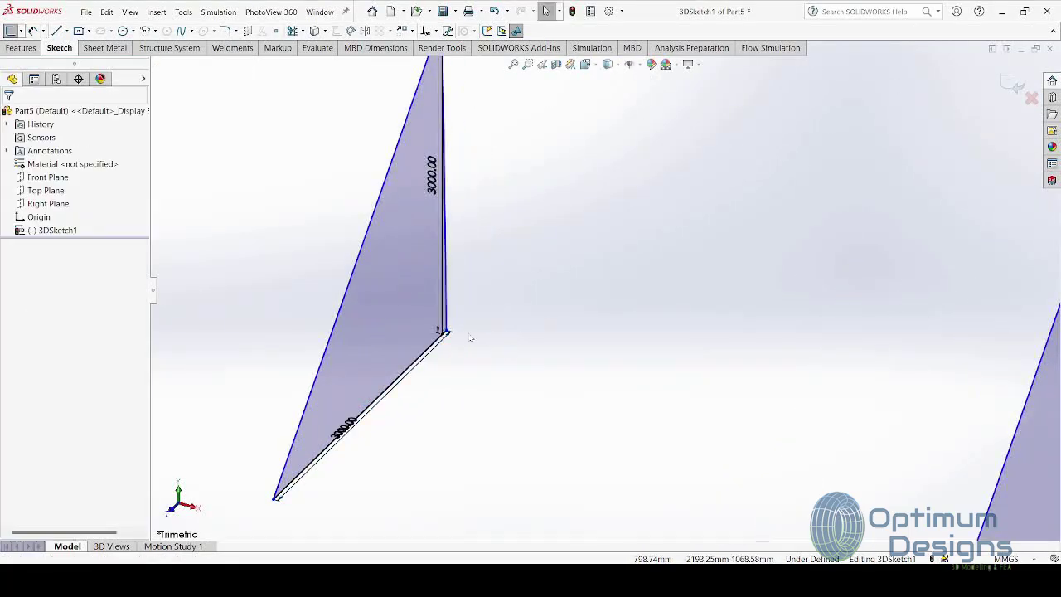
pyautogui.scroll(-3, 470, 338)
pyautogui.scroll(-1, 473, 324)
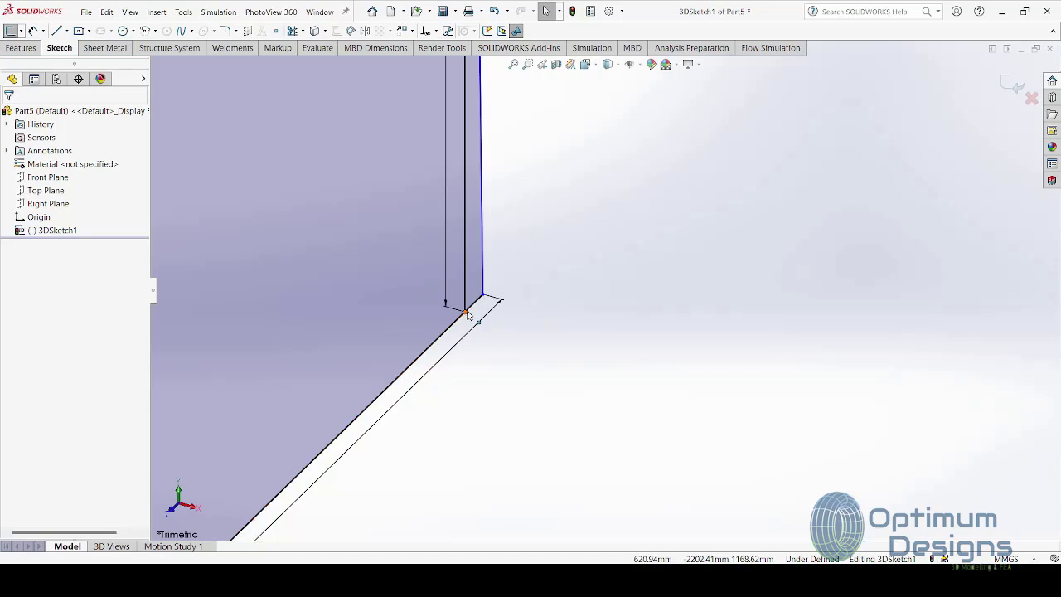
# Step: Place the first leg's foot point at the midpoint of its triangle base
pyautogui.click(466, 314)
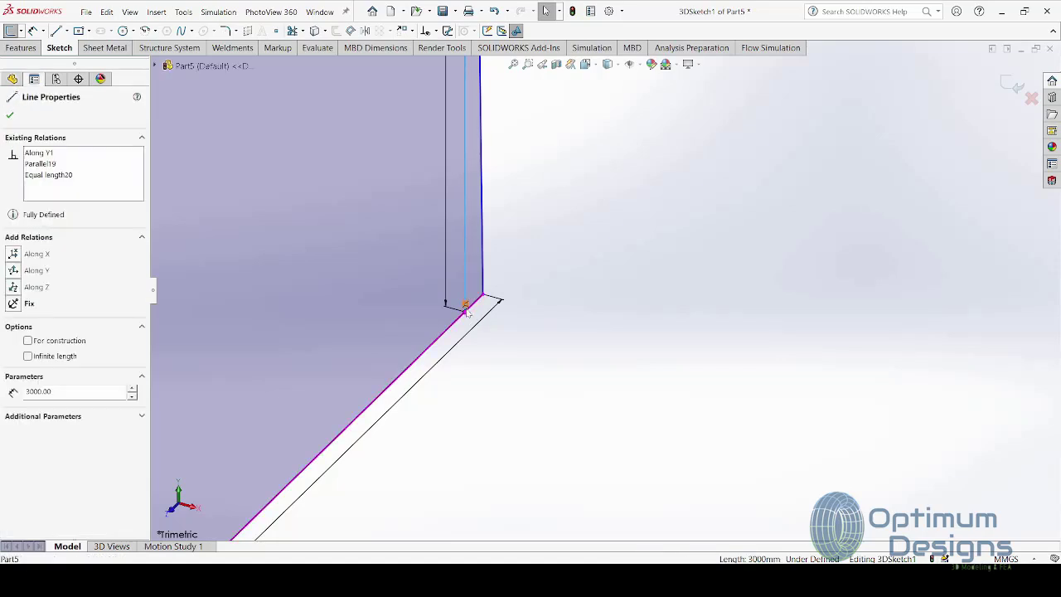
pyautogui.click(466, 311)
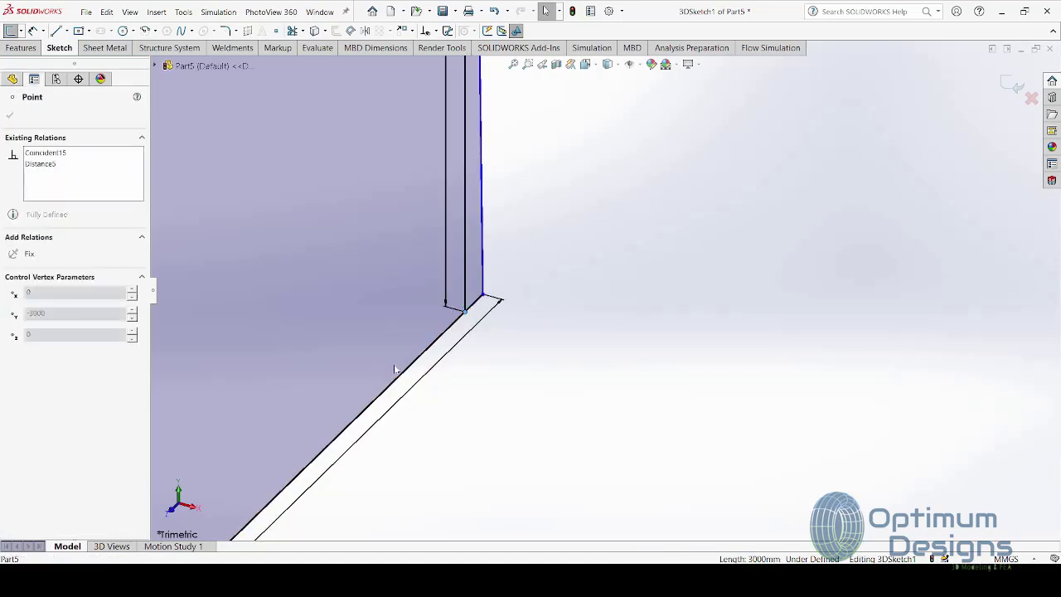
pyautogui.press('f')
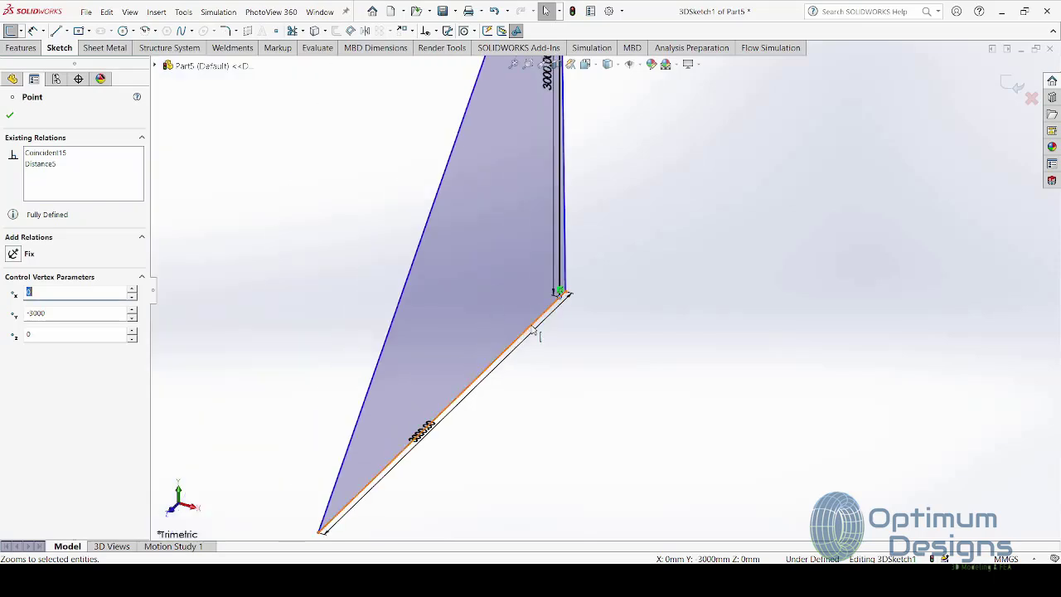
pyautogui.keyDown('ctrl'); pyautogui.click(533, 328); pyautogui.keyUp('ctrl')
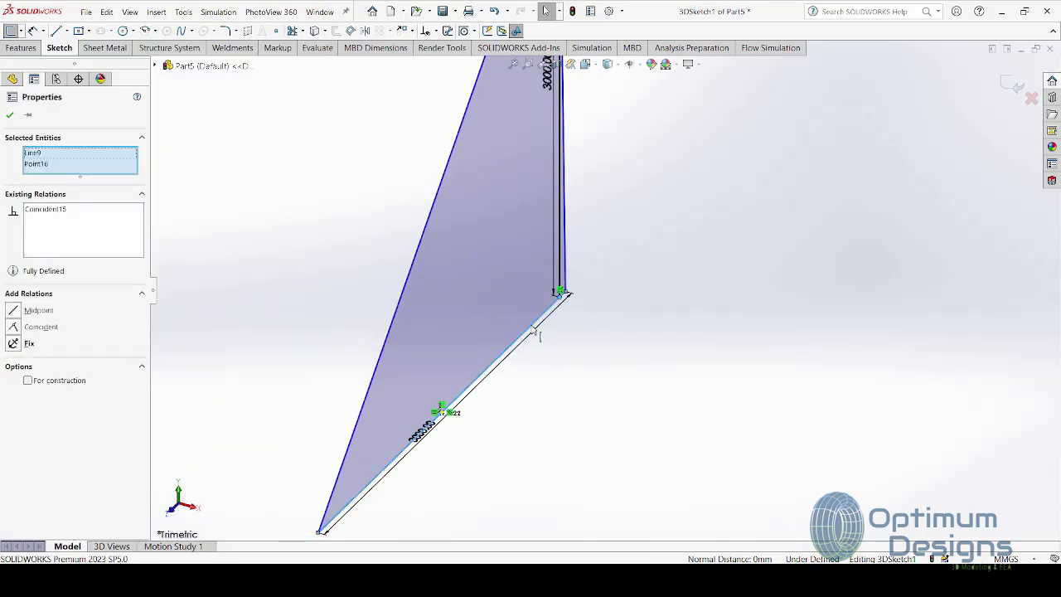
pyautogui.click(14, 311)
pyautogui.scroll(5, 627, 232)
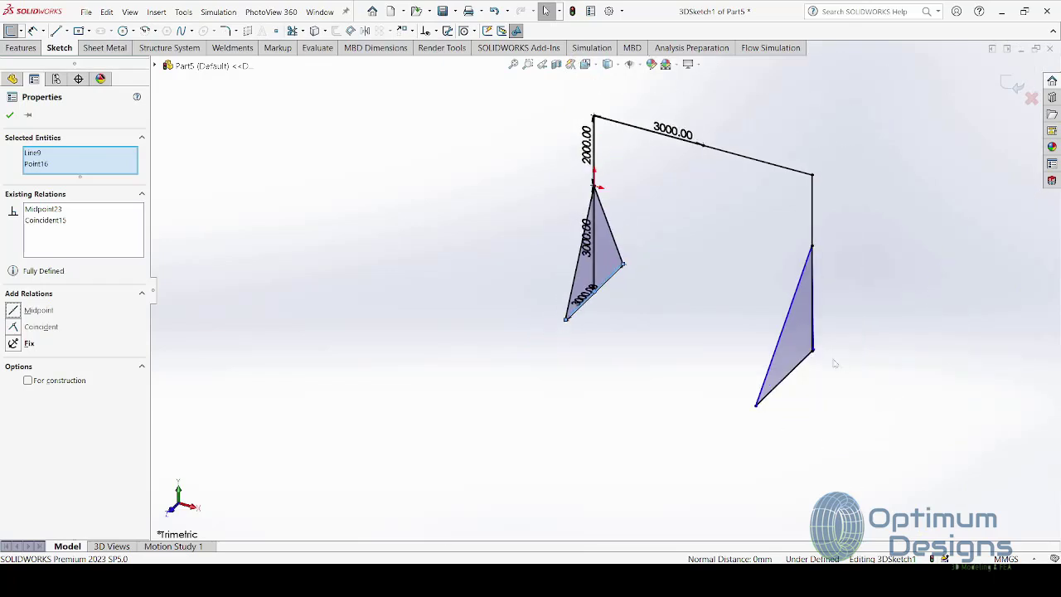
pyautogui.scroll(-8, 638, 331)
pyautogui.scroll(-2, 580, 324)
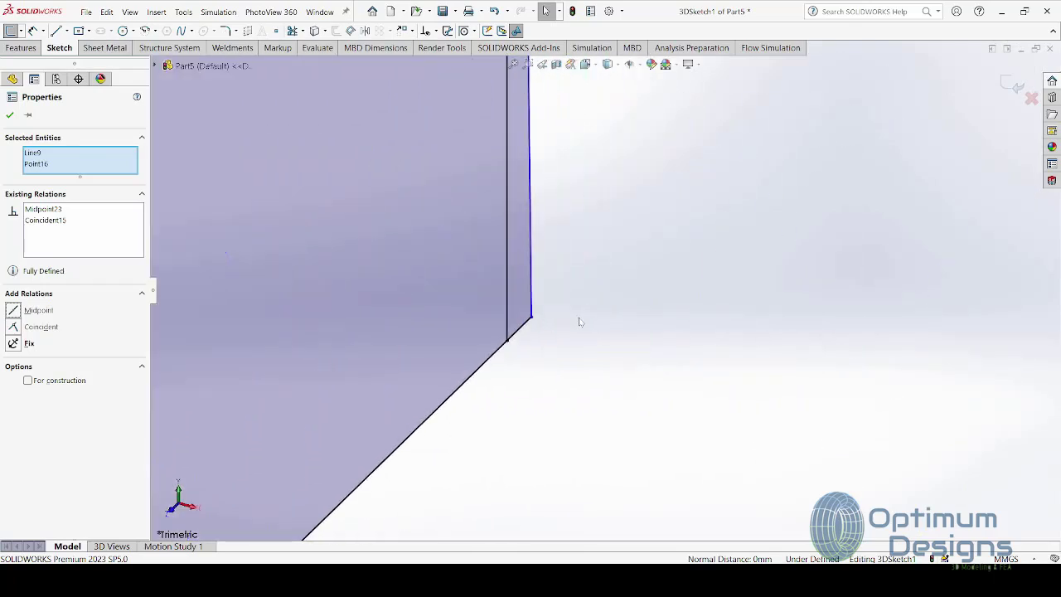
# Step: Place the second leg's foot point at the midpoint of its triangle base
pyautogui.click(510, 320)
pyautogui.keyDown('ctrl'); pyautogui.click(465, 381); pyautogui.keyUp('ctrl')
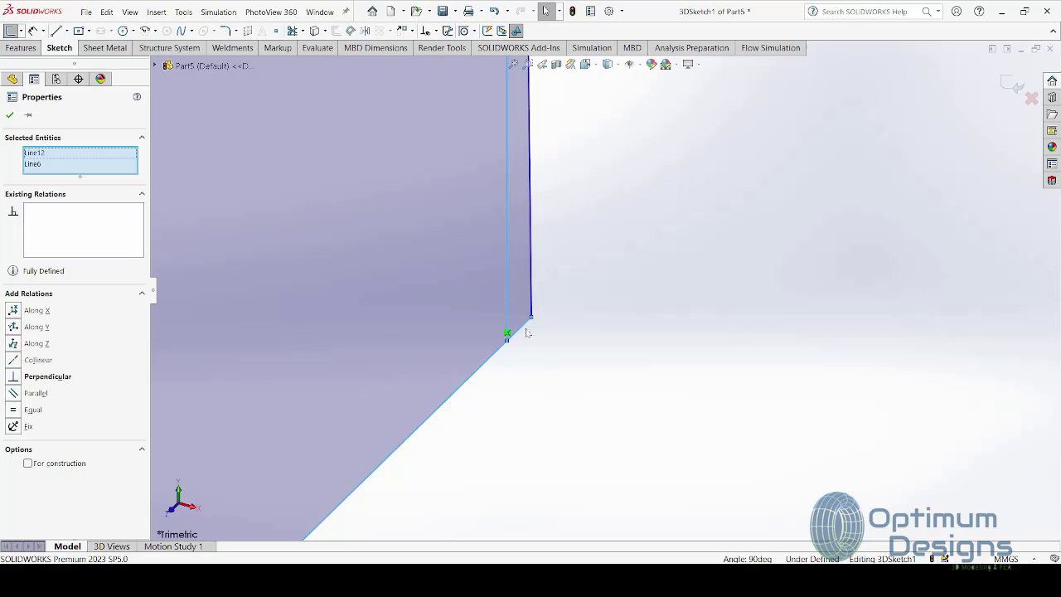
pyautogui.click(517, 367)
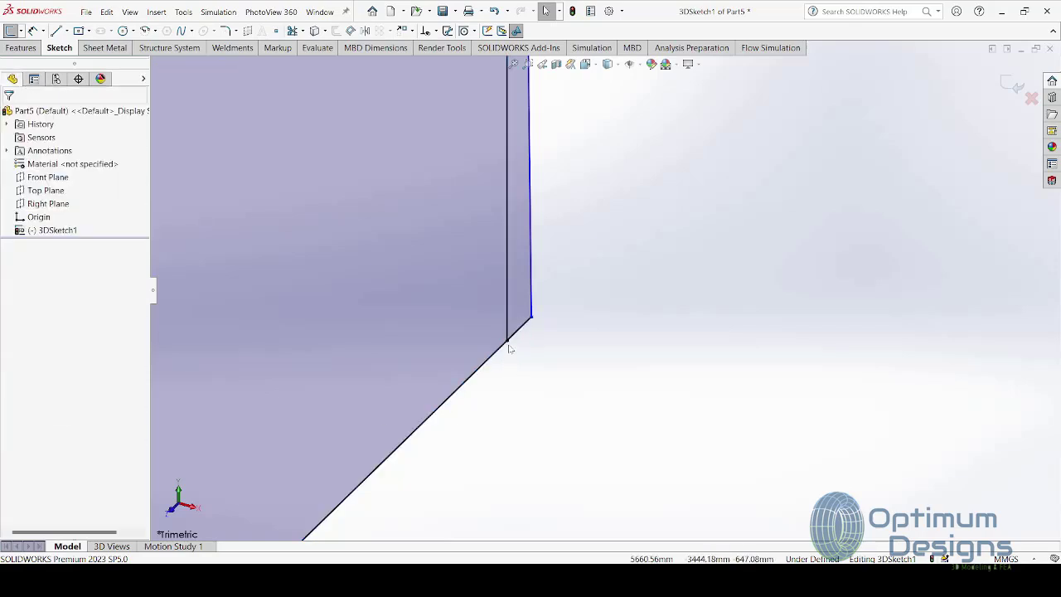
pyautogui.click(507, 334)
pyautogui.keyDown('ctrl'); pyautogui.click(473, 384); pyautogui.keyUp('ctrl')
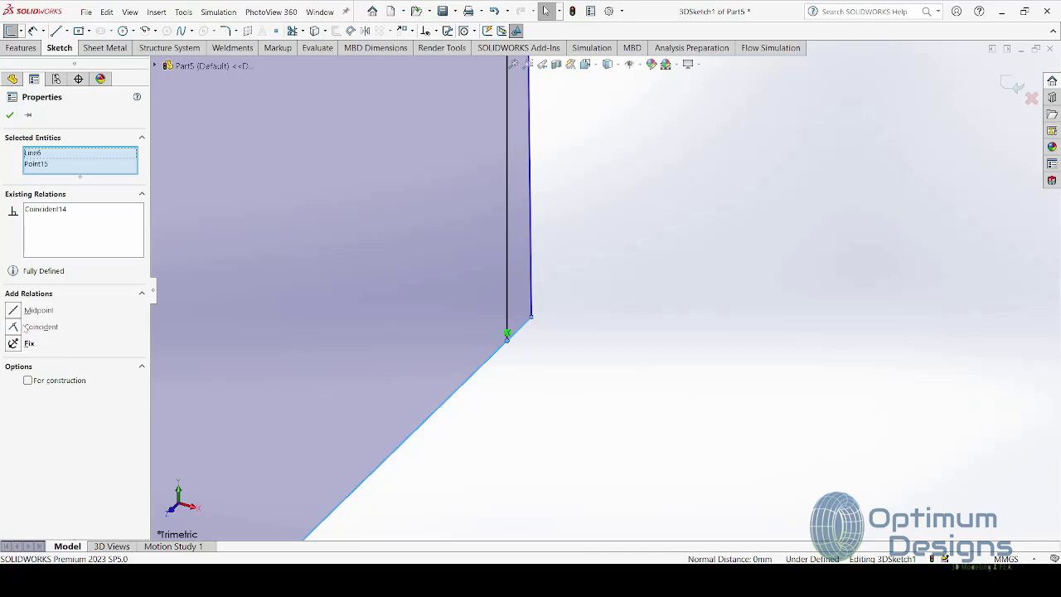
pyautogui.click(14, 311)
pyautogui.press('f')
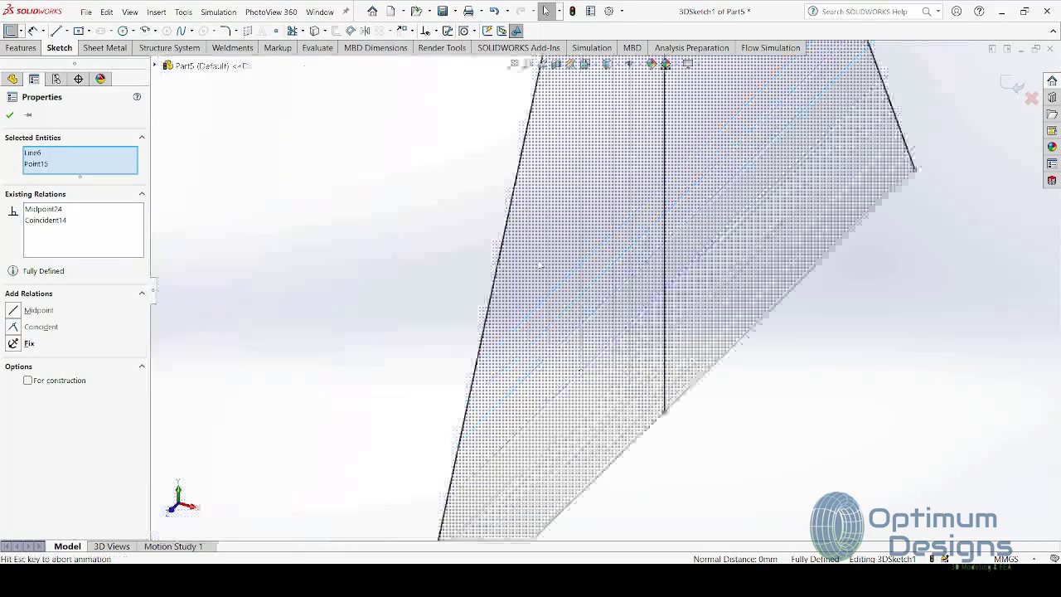
pyautogui.click(586, 310)
# Step: Move the 2000 and three 3000 dimensions clear of the frame geometry
pyautogui.moveTo(427, 308); pyautogui.dragTo(353, 295)
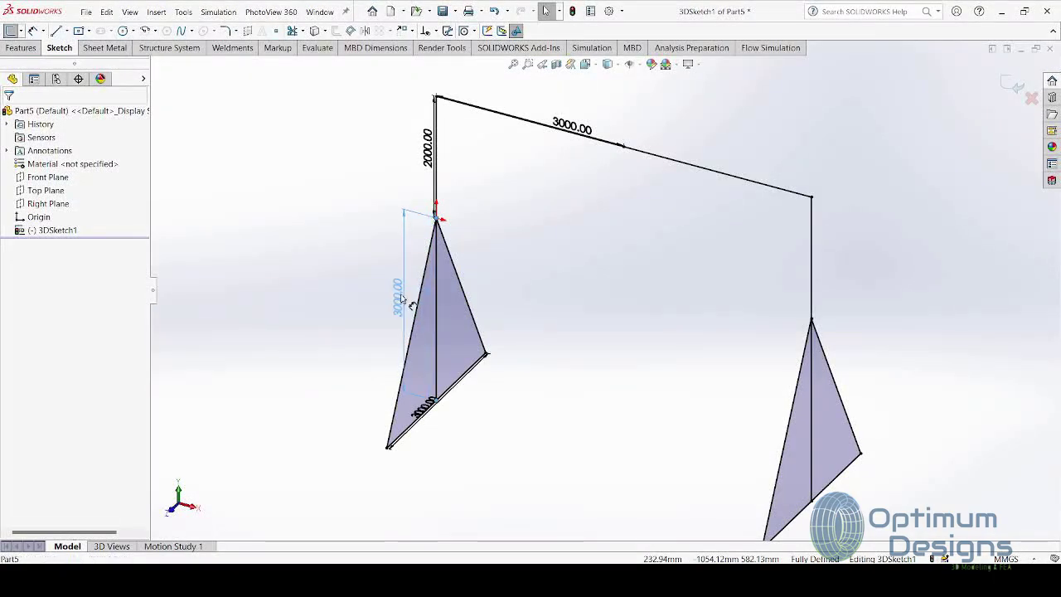
pyautogui.moveTo(427, 145); pyautogui.dragTo(378, 145)
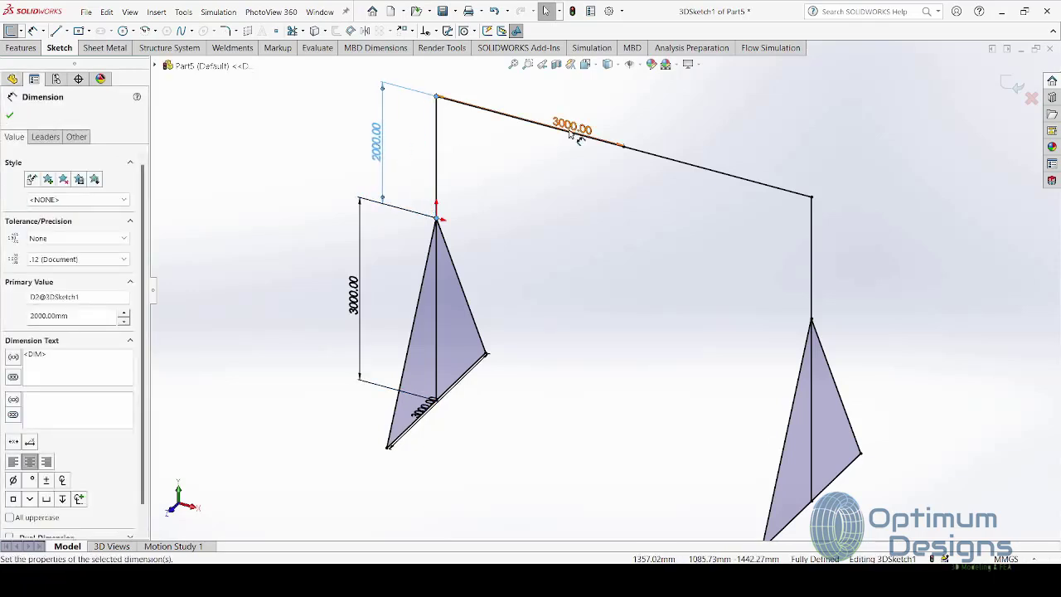
pyautogui.moveTo(587, 116); pyautogui.dragTo(581, 93)
pyautogui.moveTo(422, 406); pyautogui.dragTo(497, 423)
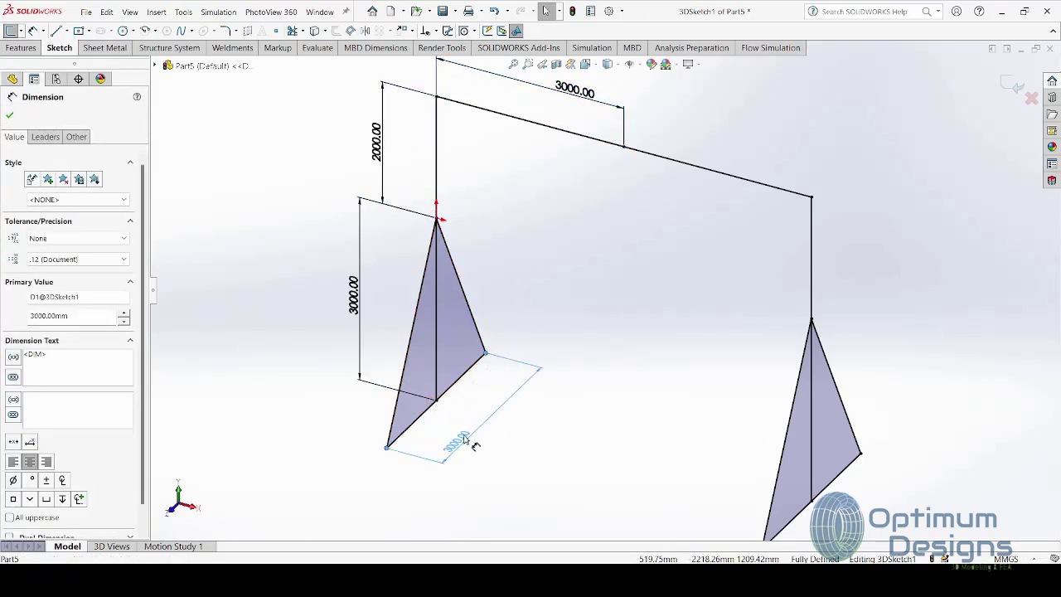
pyautogui.press('Escape')
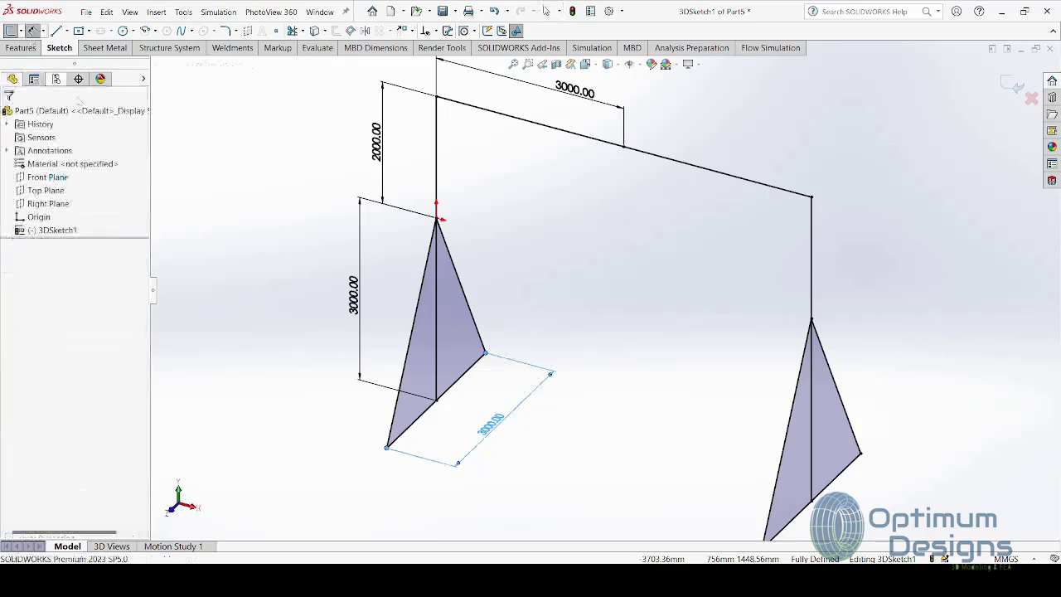
# Step: Add a 1500 mm dimension from the leg's foot to the base corner
pyautogui.click(434, 401)
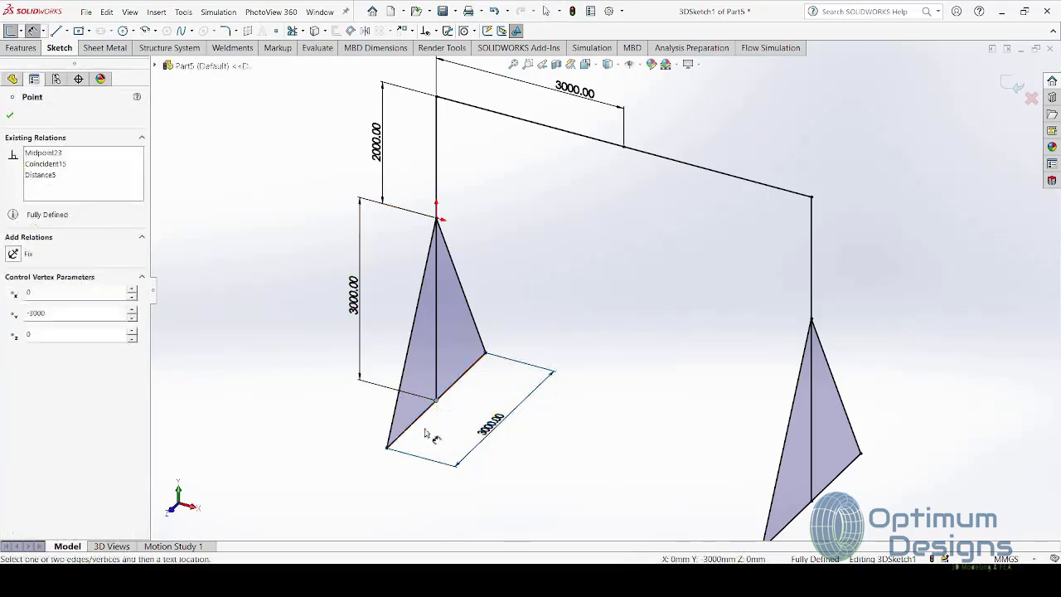
pyautogui.click(387, 449)
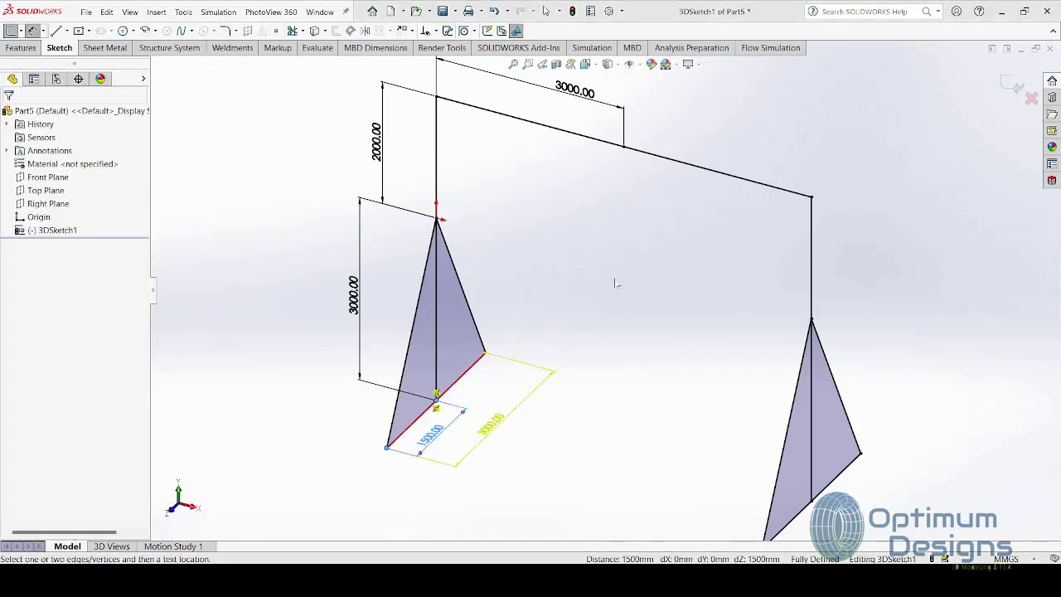
pyautogui.click(587, 287)
# Step: Add a 6000 mm dimension spanning the top beam's two ends
pyautogui.click(812, 197)
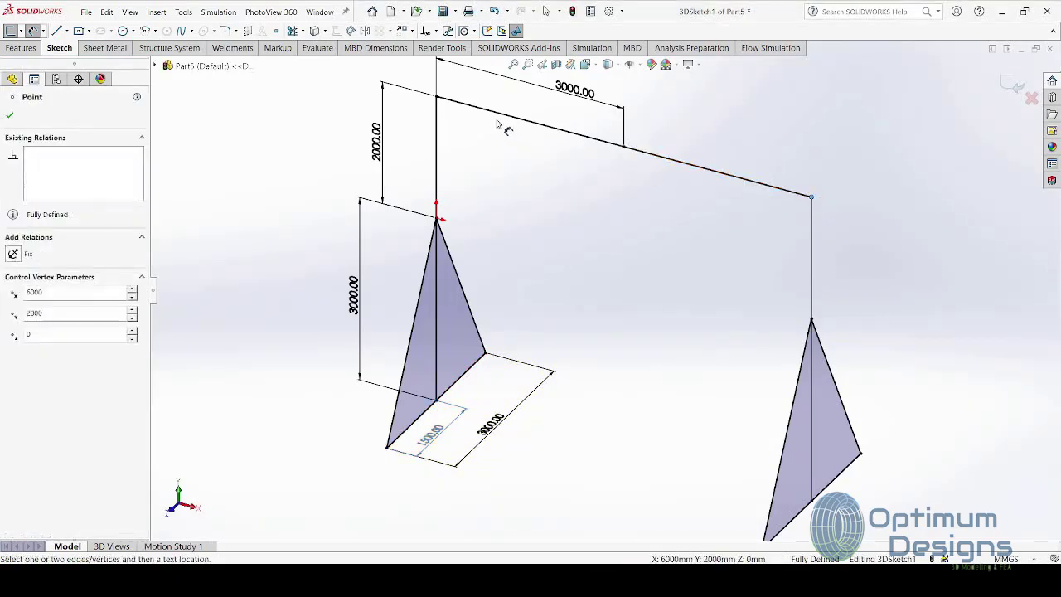
pyautogui.click(437, 97)
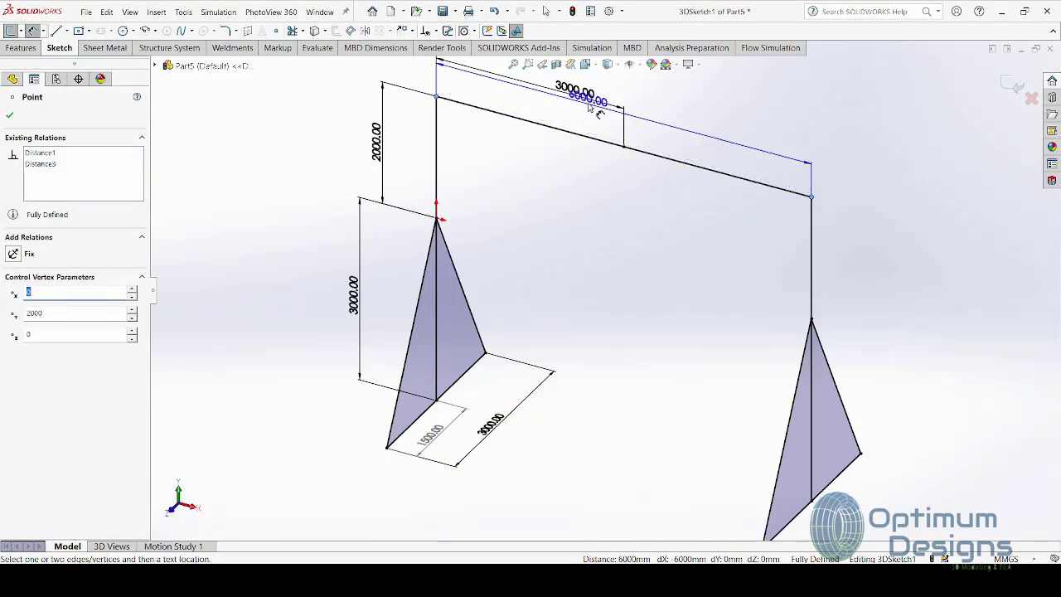
pyautogui.click(556, 289)
pyautogui.hotkey('ctrl', '7')
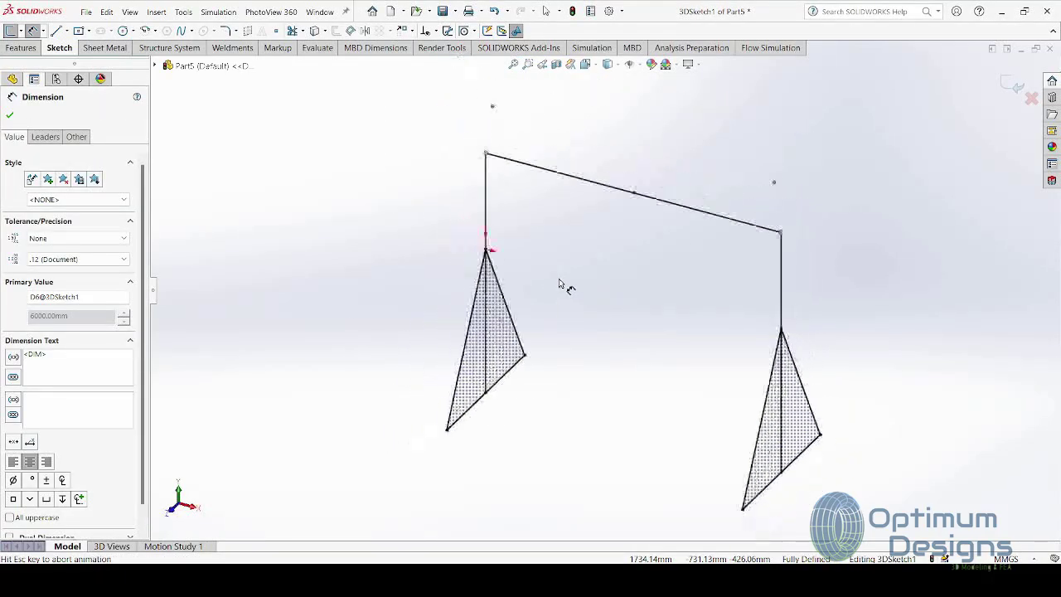
pyautogui.click(9, 114)
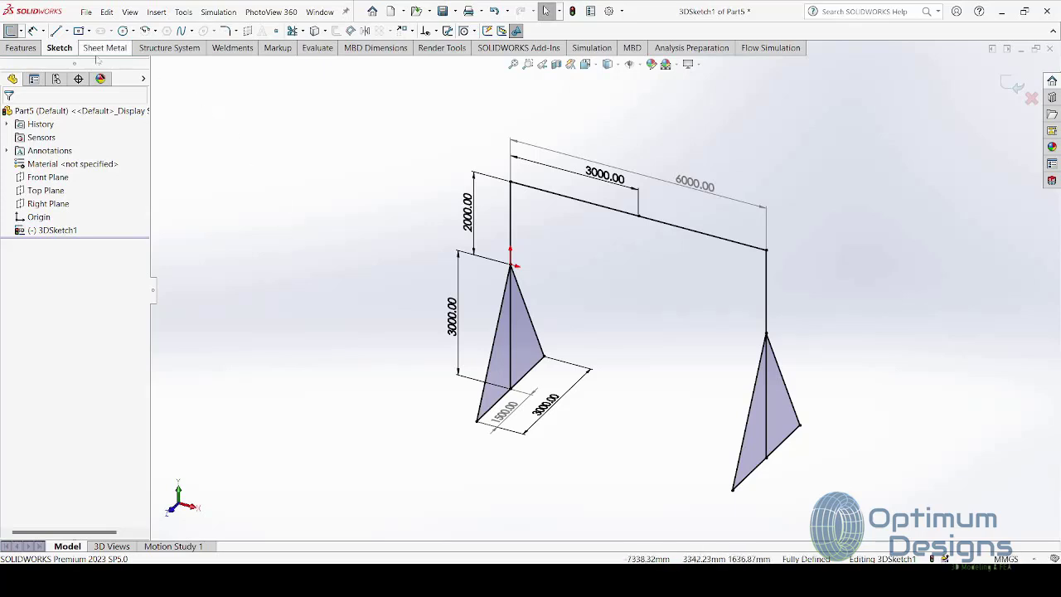
# Step: Exit the 3D sketch and start an ANSI W-section structural member sized W16x45
pyautogui.click(232, 47)
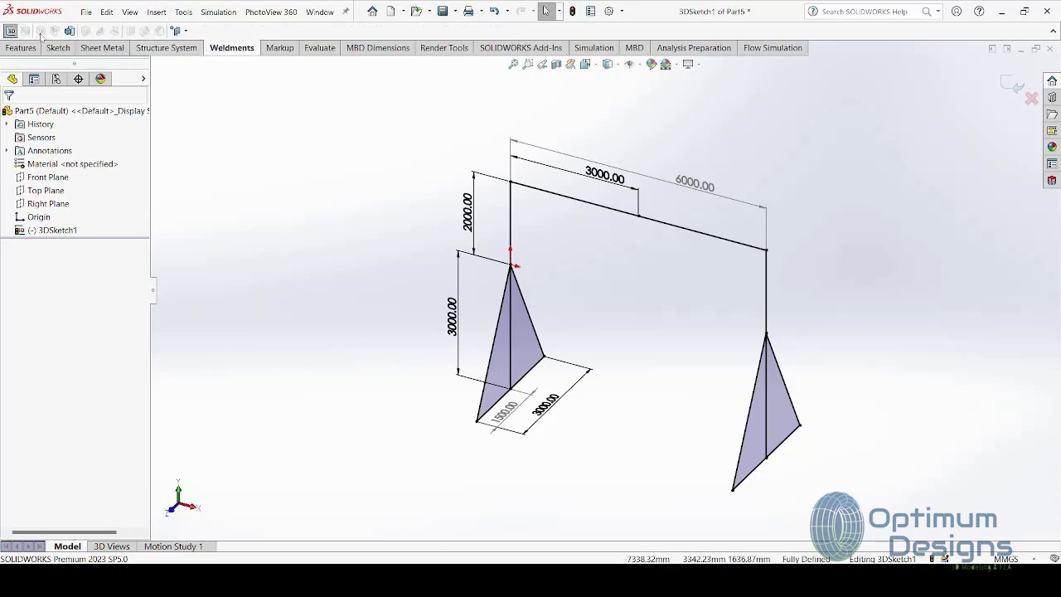
pyautogui.click(1009, 85)
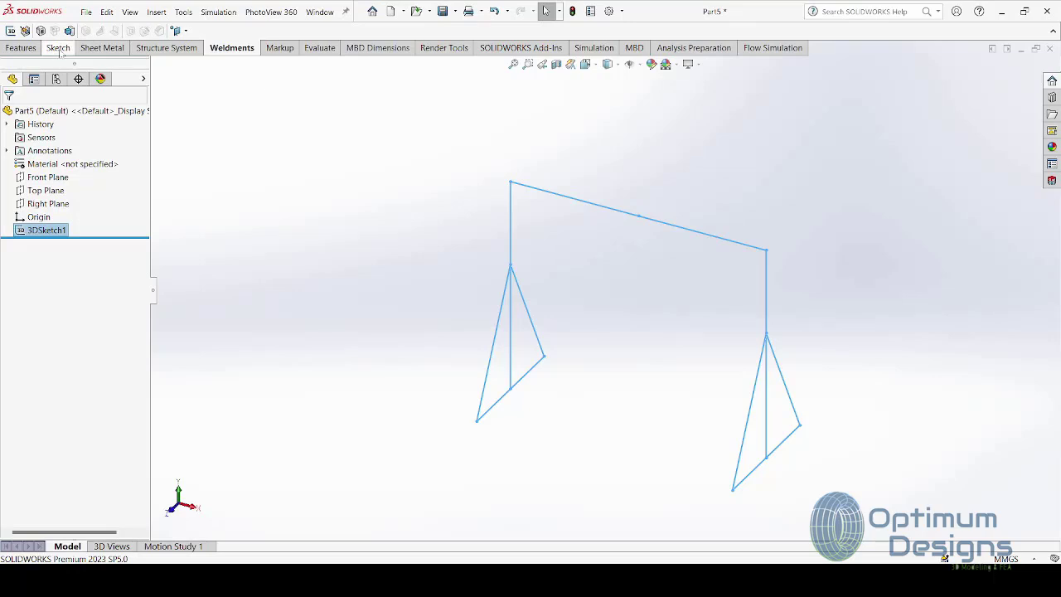
pyautogui.click(42, 31)
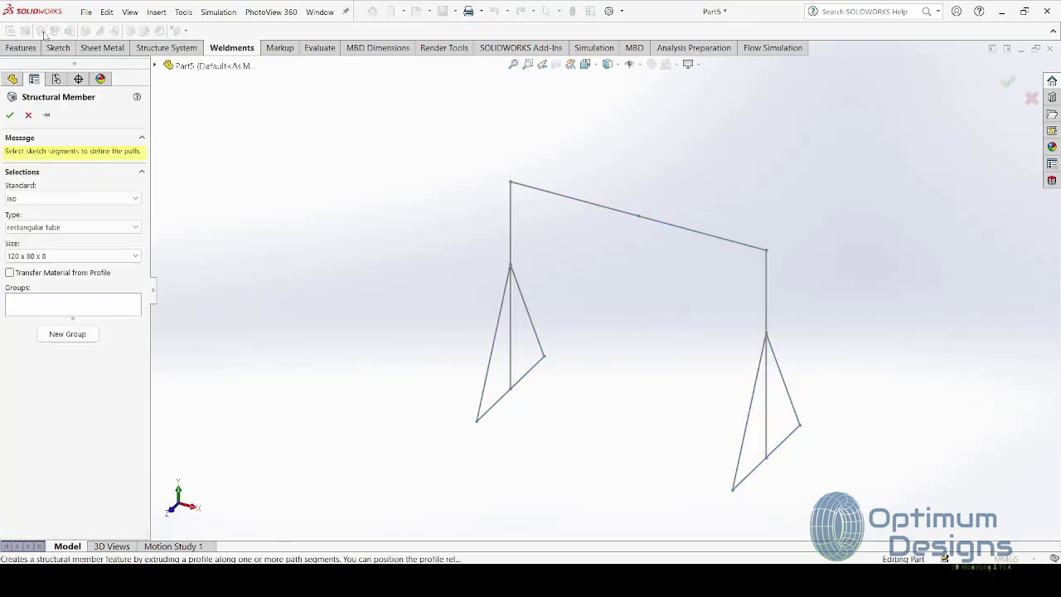
pyautogui.scroll(1, 73, 199)
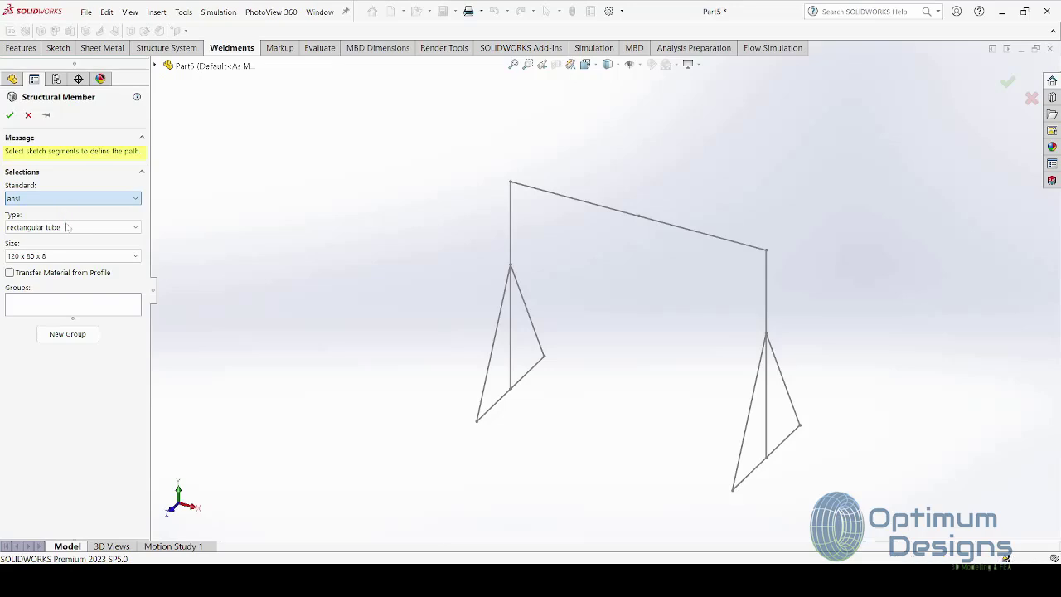
pyautogui.scroll(2, 68, 228)
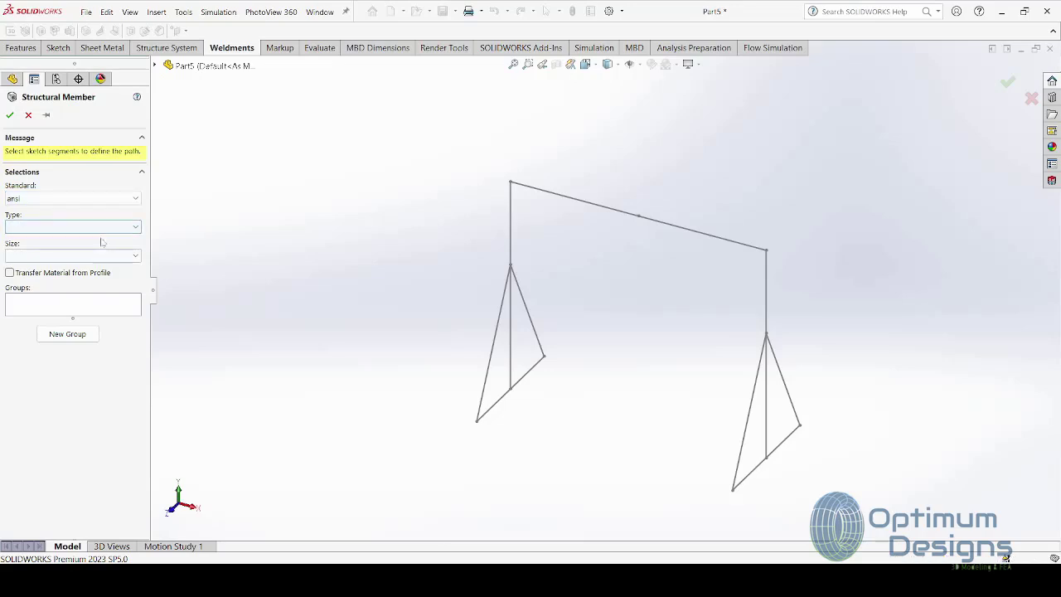
pyautogui.press('w')
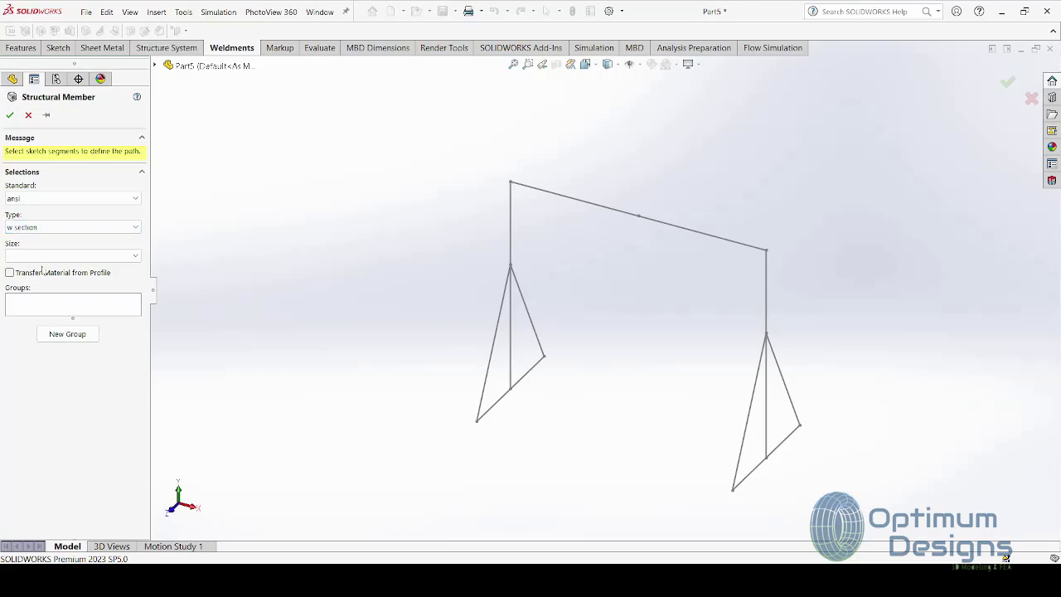
pyautogui.click(50, 260)
# Step: Pick both halves of the top beam as the path and create the W16x45 member
pyautogui.click(65, 304)
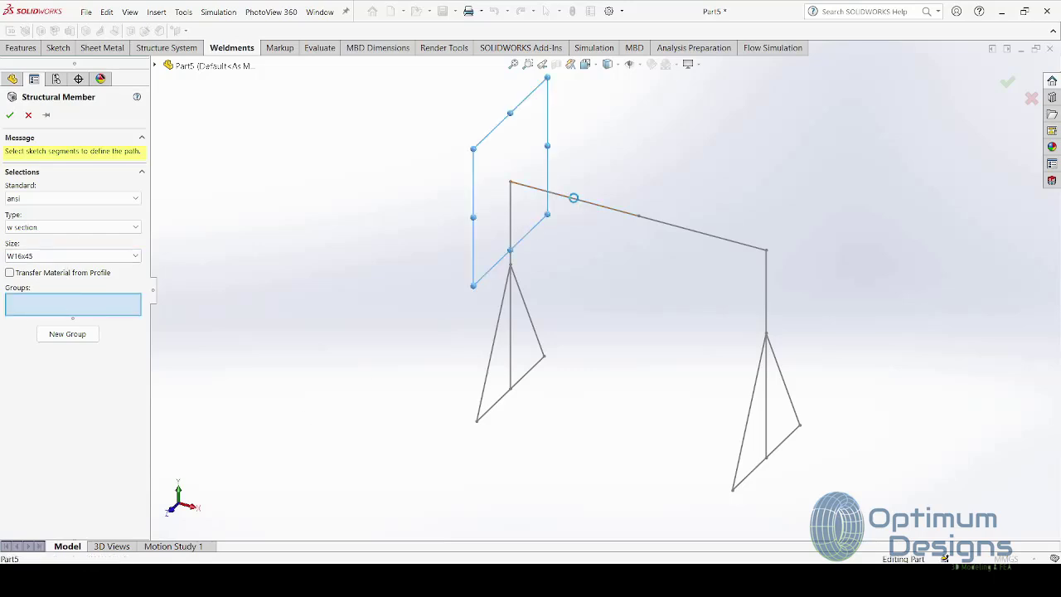
pyautogui.click(575, 200)
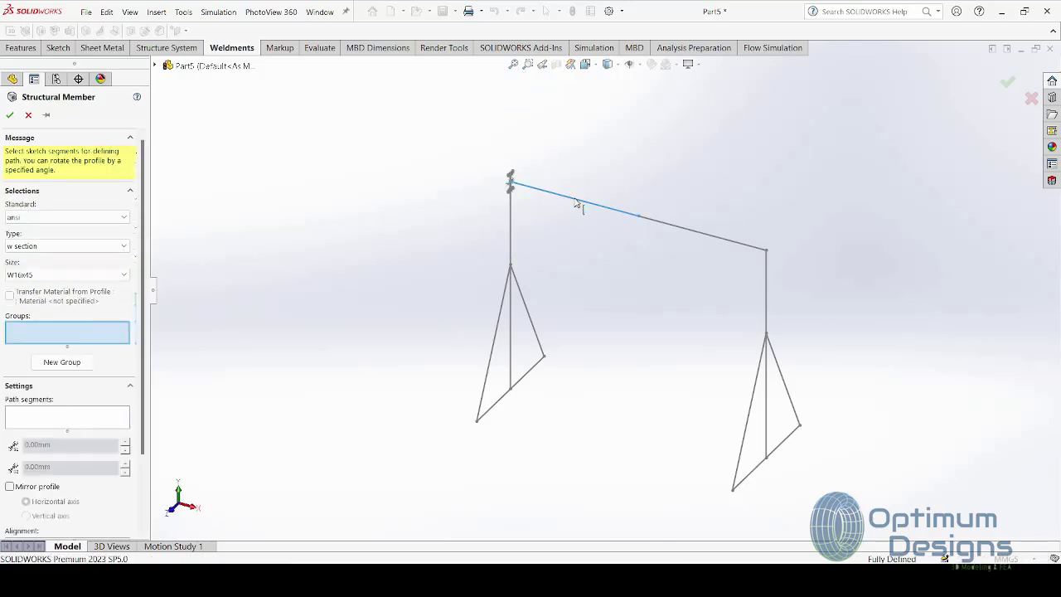
pyautogui.click(672, 229)
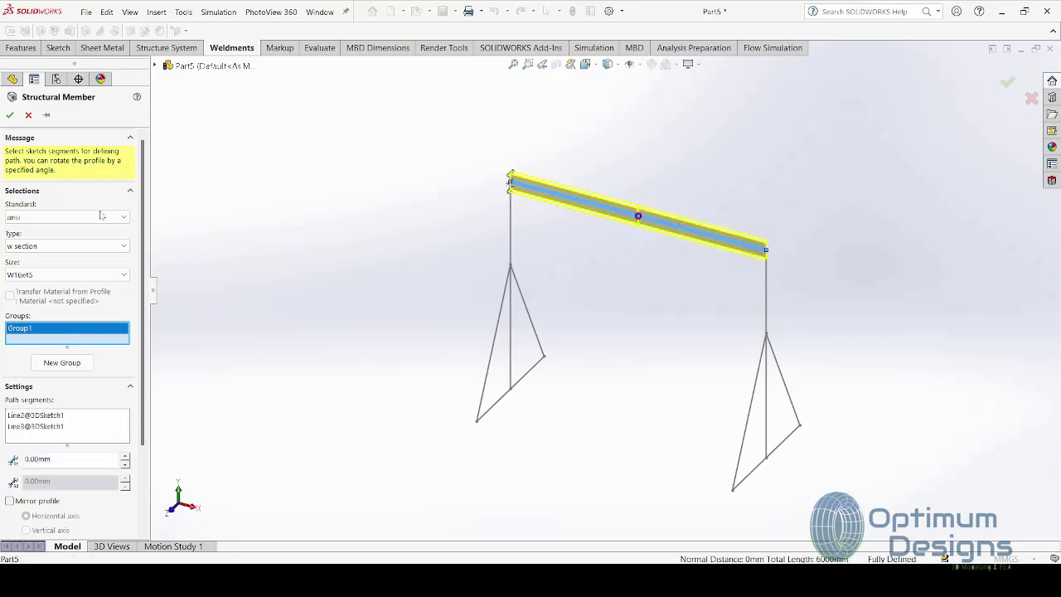
pyautogui.click(10, 114)
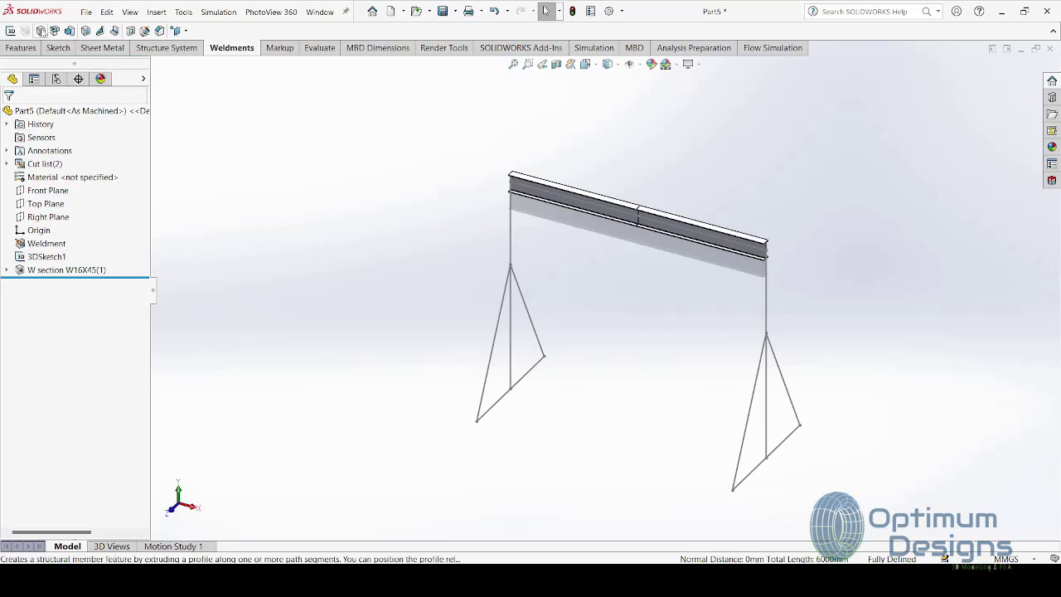
pyautogui.click(40, 31)
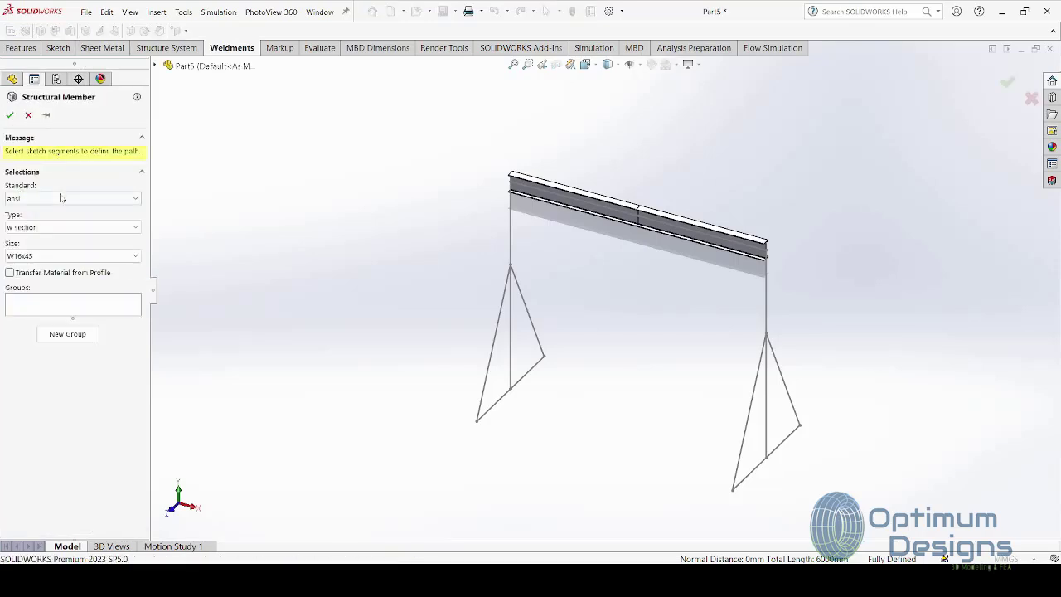
# Step: Set an ISO rectangular tube 120 x 80 x 8 profile and select the left column's two segments
pyautogui.press('Down')
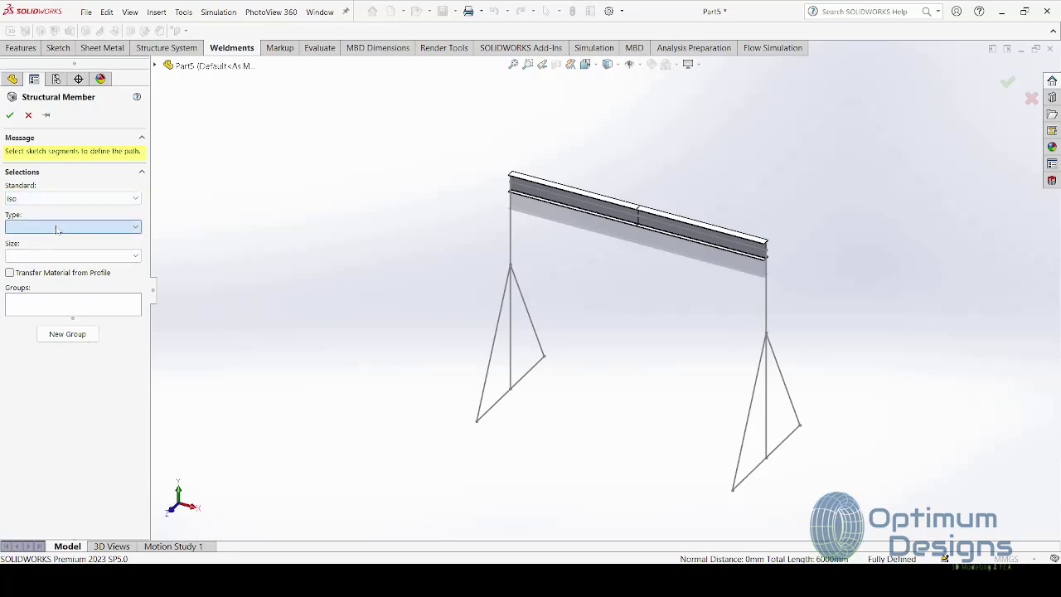
pyautogui.press('Down')
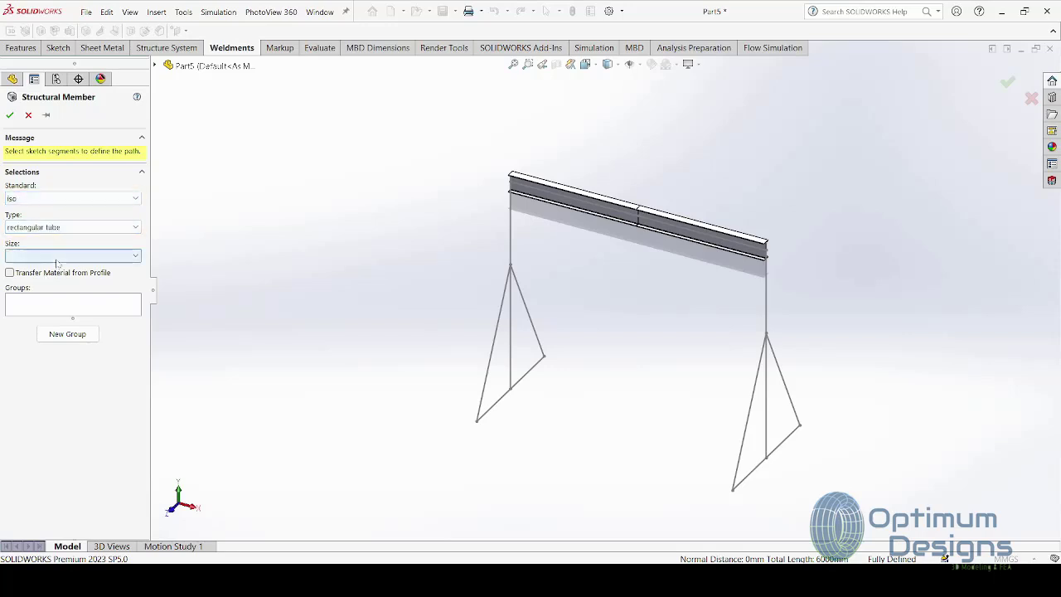
pyautogui.press('Down')
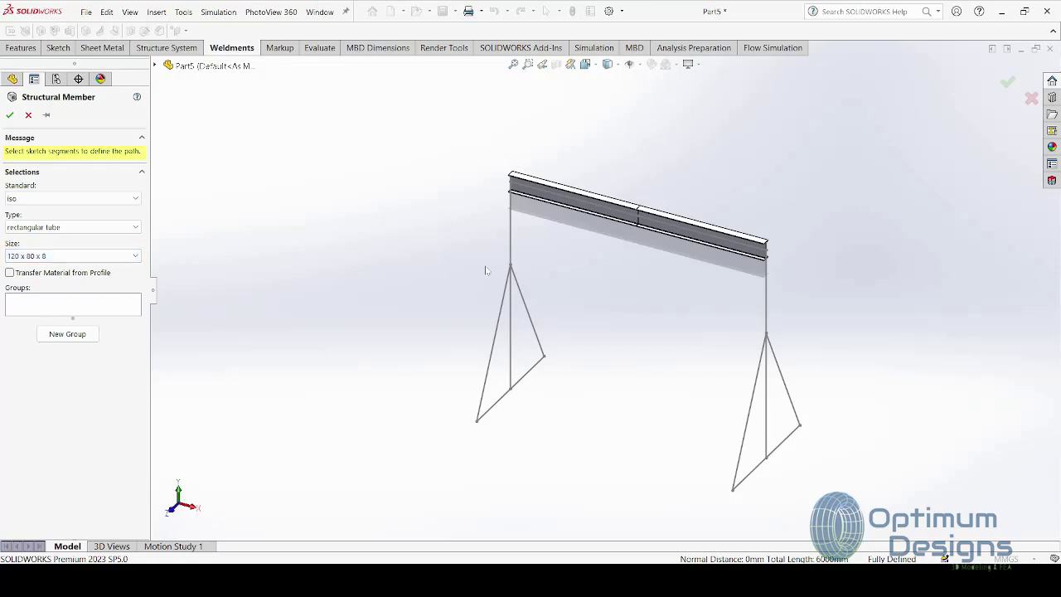
pyautogui.click(508, 228)
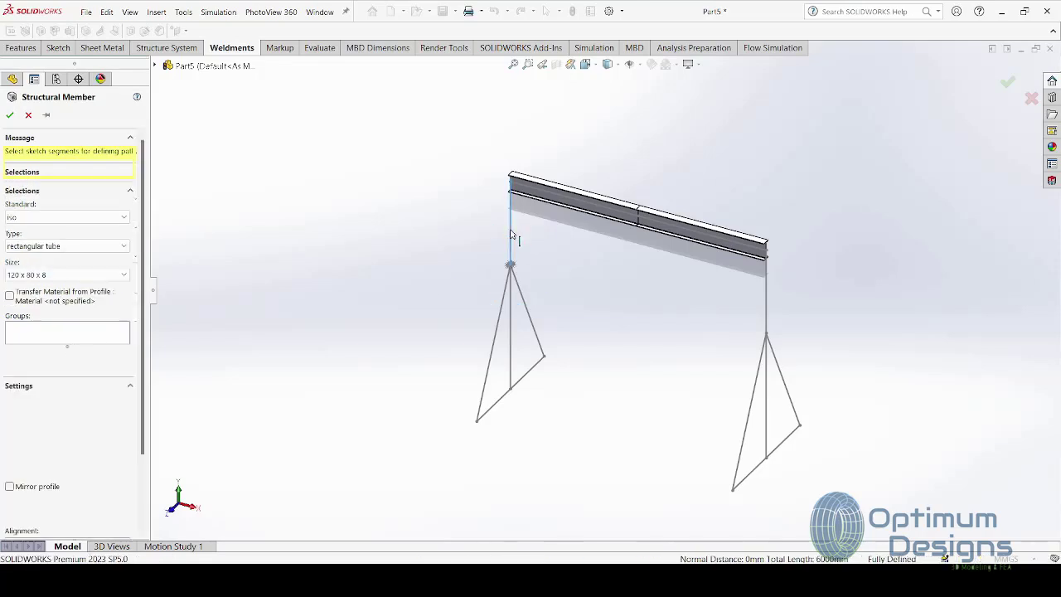
pyautogui.click(516, 326)
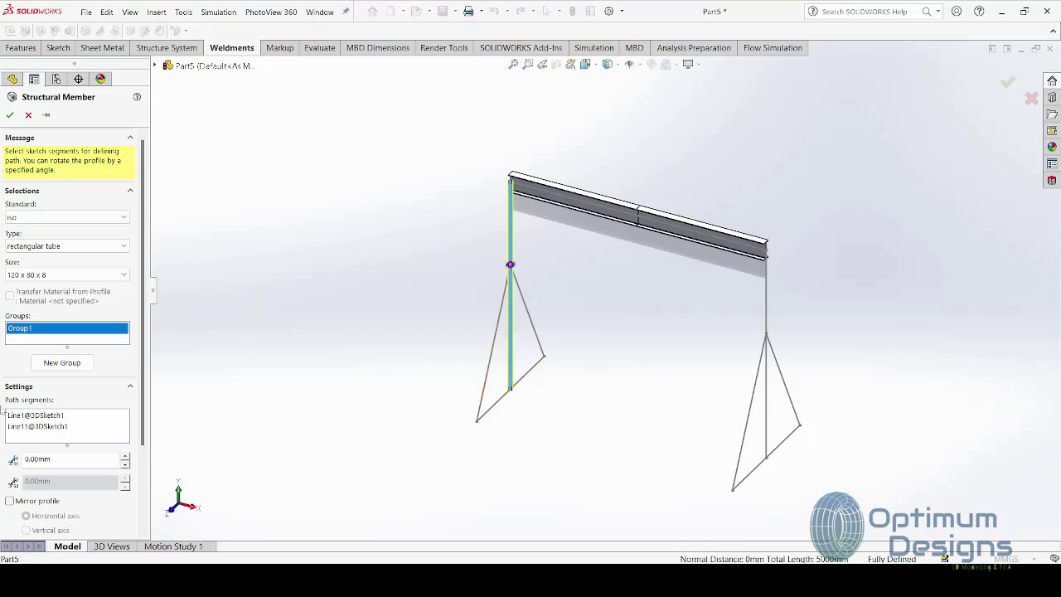
# Step: Add new groups for the left support's two slanted legs and its bottom segment
pyautogui.click(64, 363)
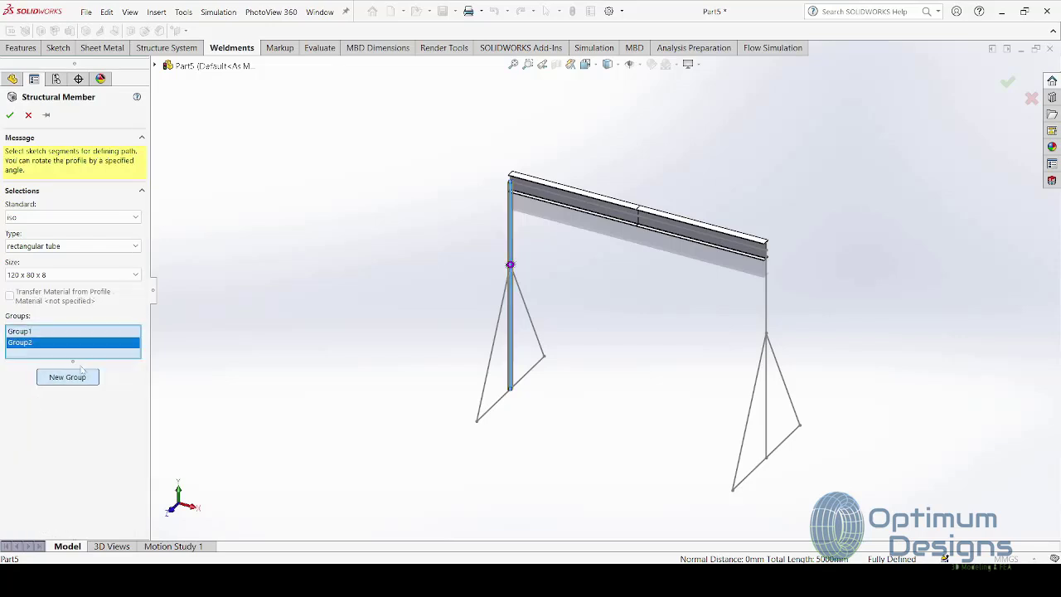
pyautogui.click(496, 340)
pyautogui.click(534, 328)
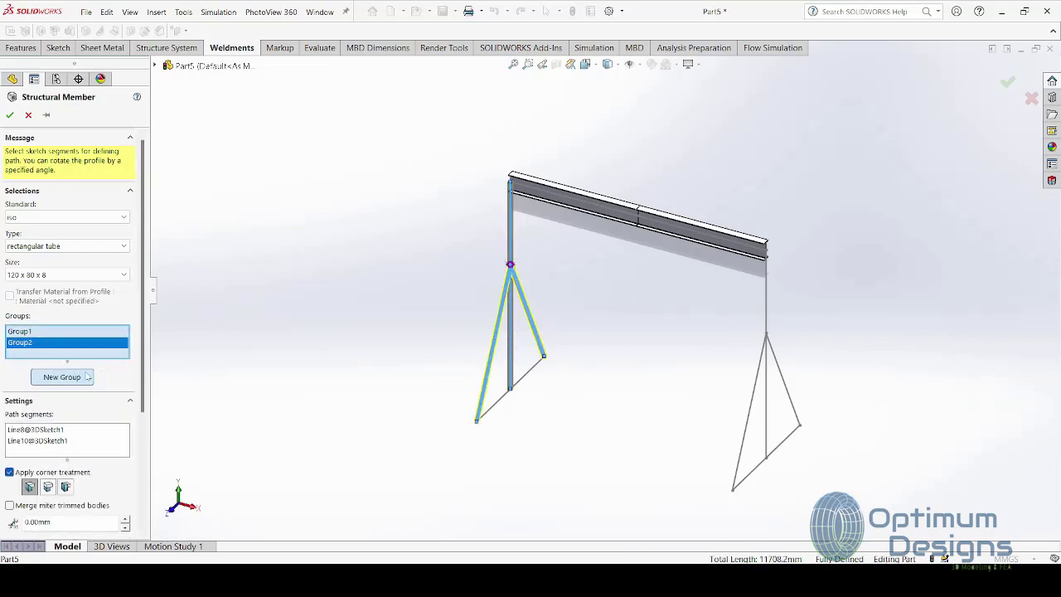
pyautogui.click(63, 377)
pyautogui.click(500, 404)
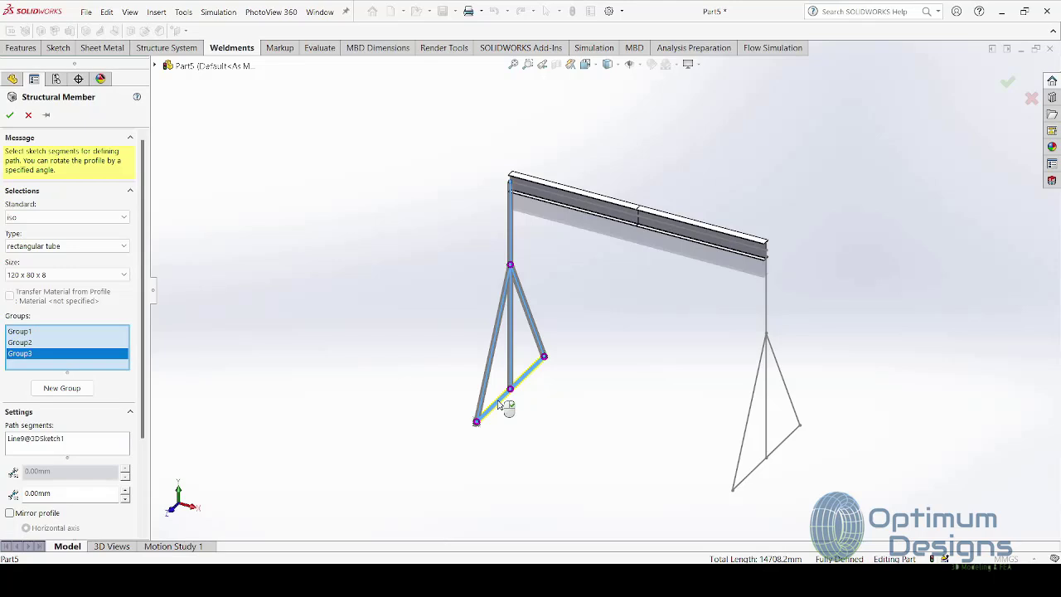
# Step: Add groups for the right column, right support legs and bottom segment, then create the tubes
pyautogui.click(62, 388)
pyautogui.click(767, 306)
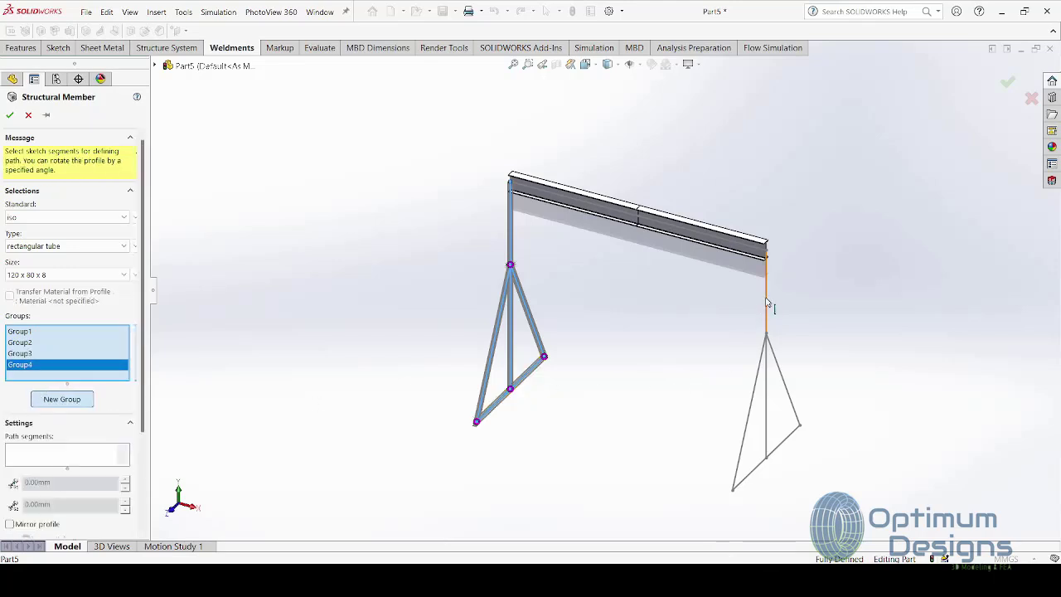
pyautogui.click(769, 369)
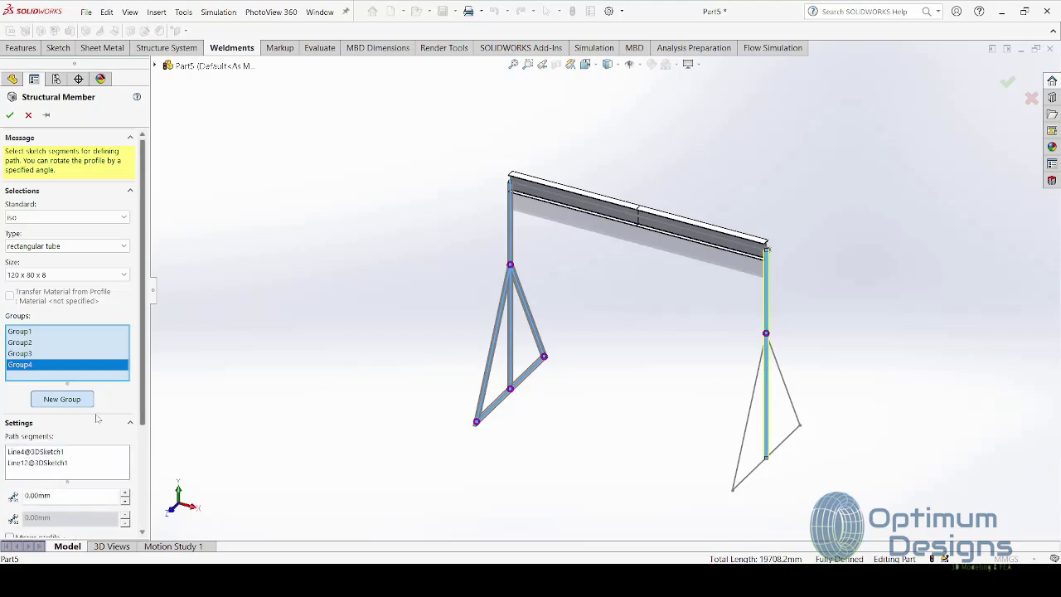
pyautogui.click(63, 398)
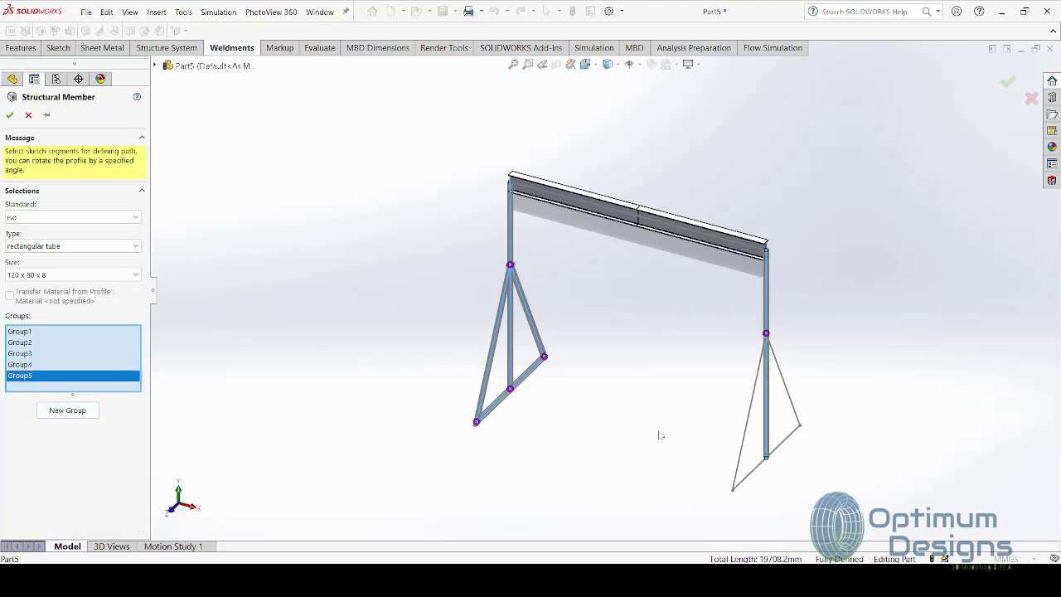
pyautogui.click(752, 411)
pyautogui.click(792, 402)
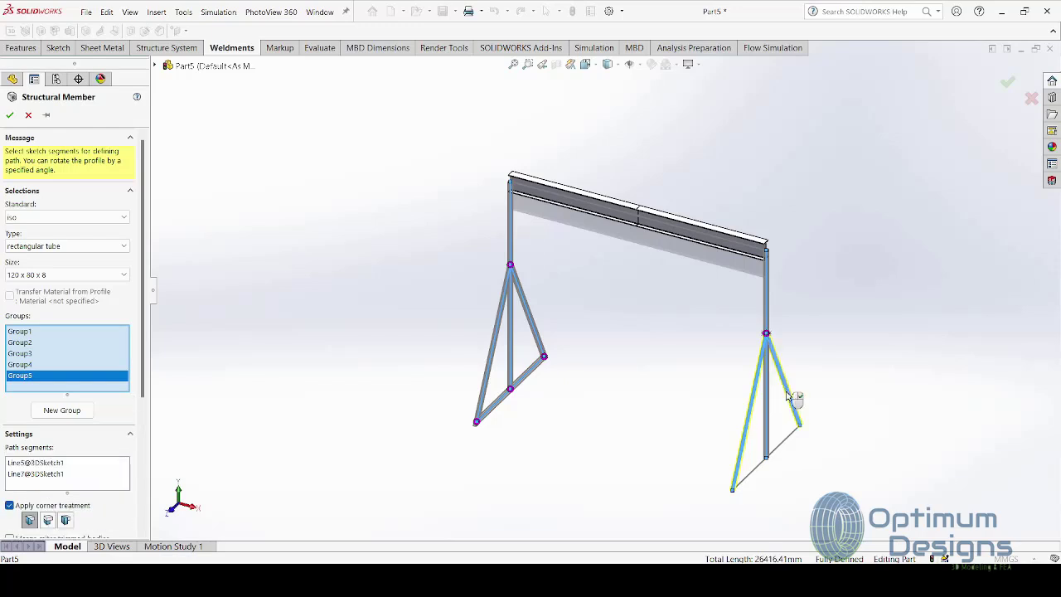
pyautogui.click(81, 413)
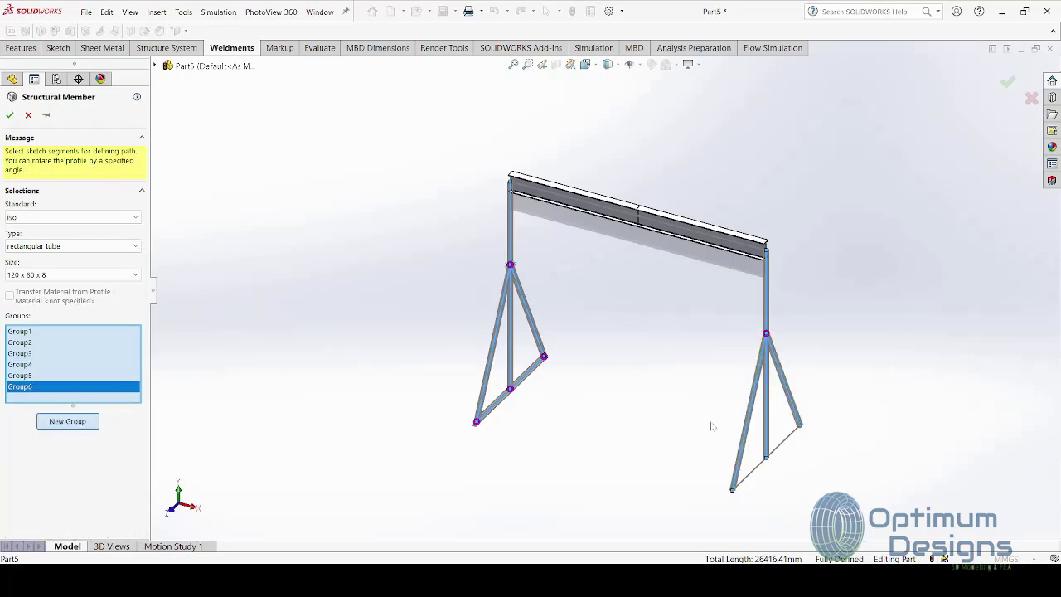
pyautogui.click(757, 470)
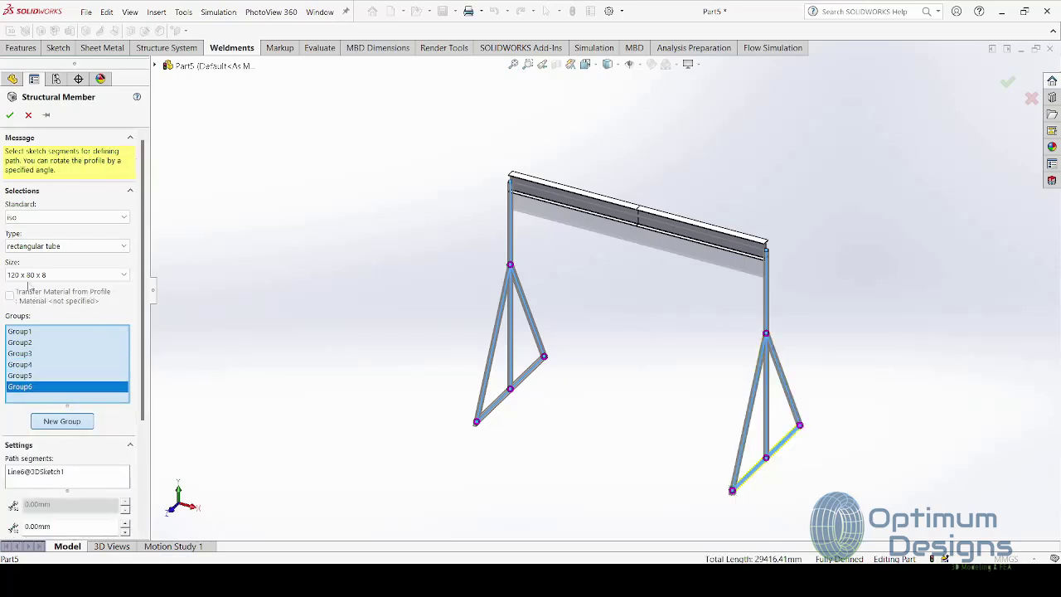
pyautogui.click(9, 116)
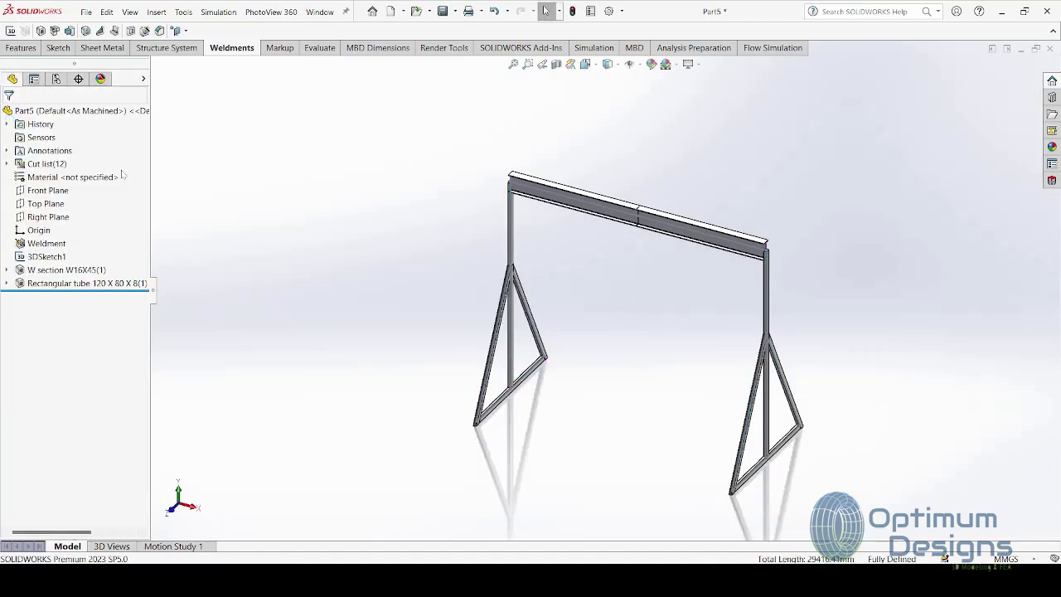
pyautogui.scroll(-3, 801, 467)
pyautogui.scroll(-3, 771, 414)
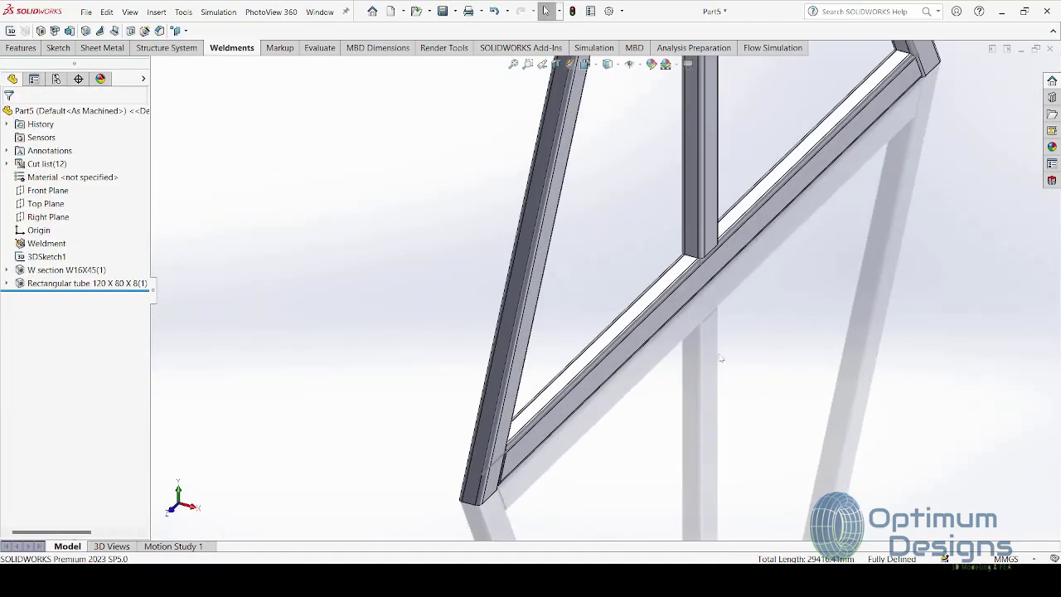
pyautogui.scroll(2, 486, 247)
pyautogui.scroll(2, 492, 235)
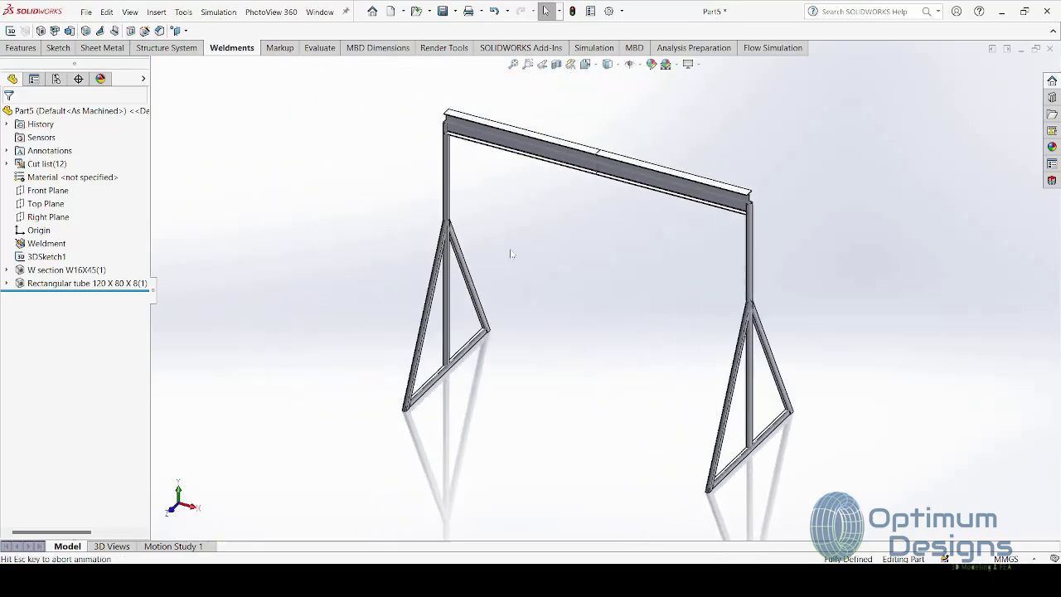
pyautogui.scroll(1, 530, 252)
pyautogui.scroll(-2, 774, 229)
pyautogui.scroll(-2, 746, 232)
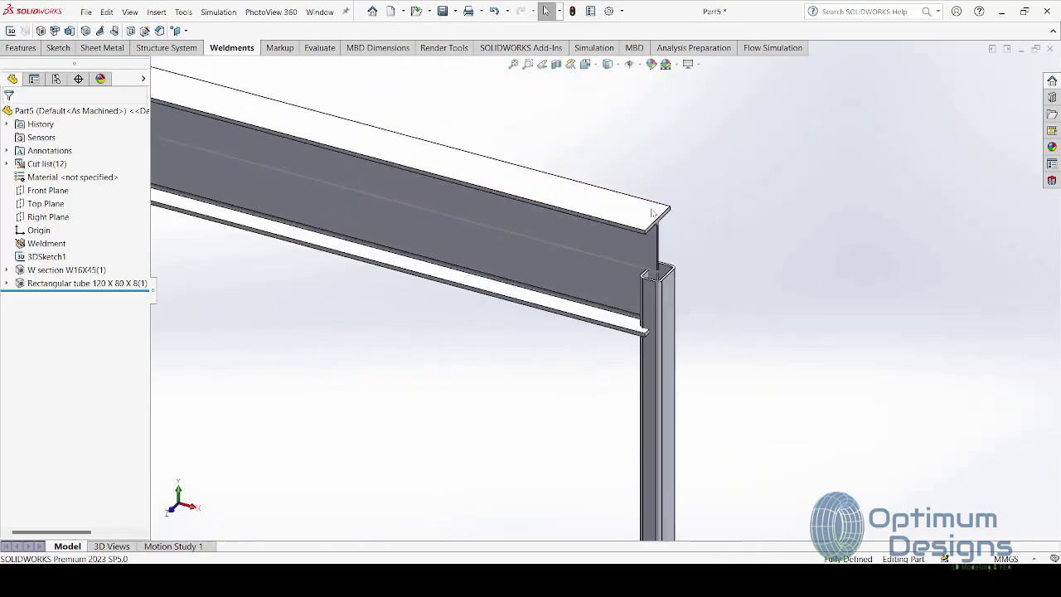
pyautogui.scroll(-1, 655, 262)
pyautogui.scroll(-1, 675, 282)
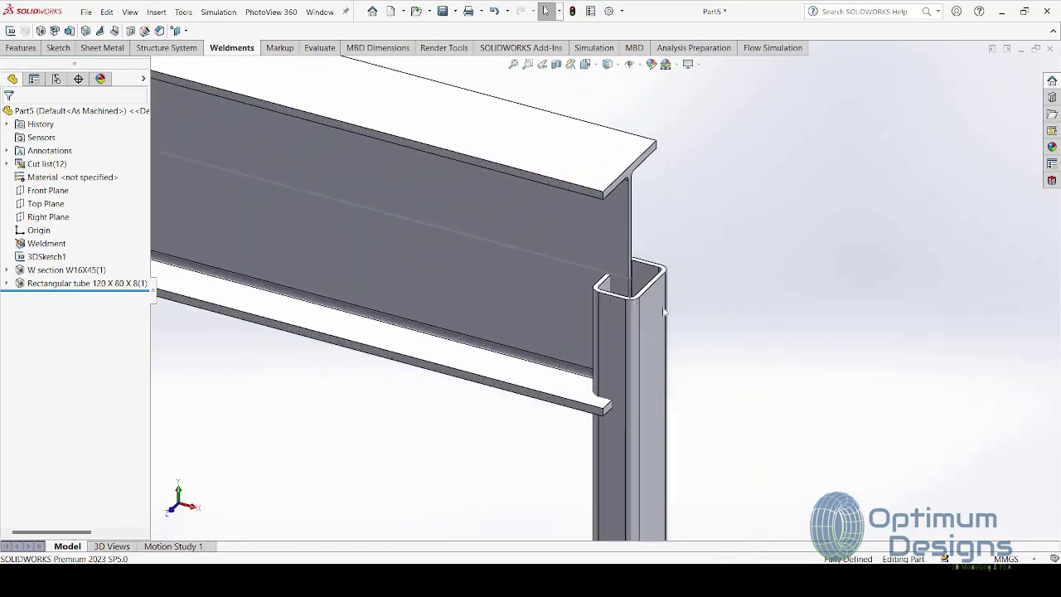
pyautogui.scroll(-1, 666, 311)
pyautogui.scroll(2, 639, 302)
pyautogui.scroll(1, 628, 298)
pyautogui.scroll(4, 628, 299)
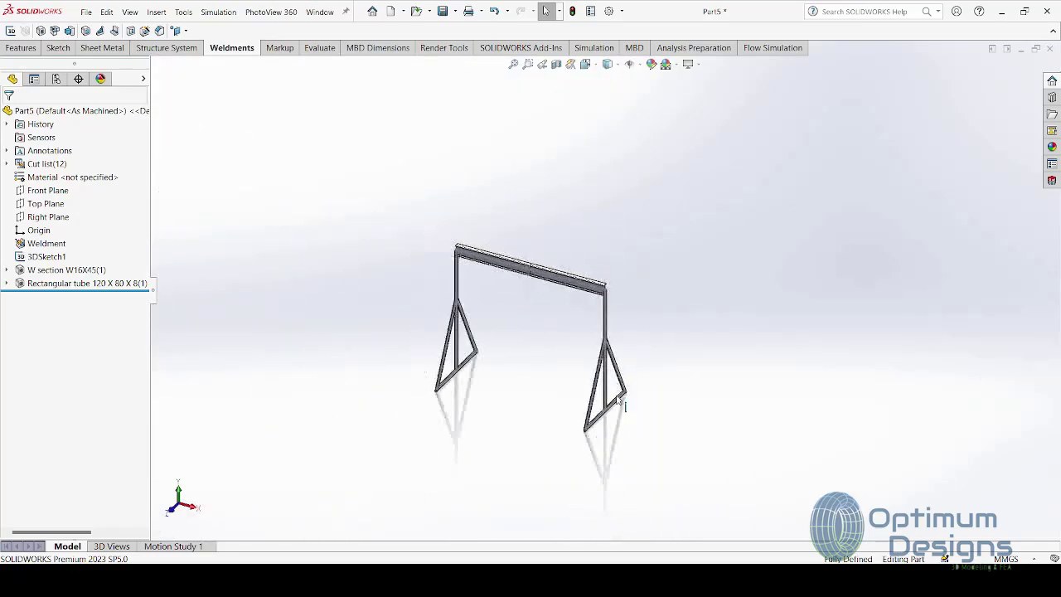
pyautogui.scroll(-3, 620, 405)
pyautogui.scroll(-2, 611, 407)
pyautogui.scroll(-2, 581, 410)
pyautogui.scroll(2, 569, 404)
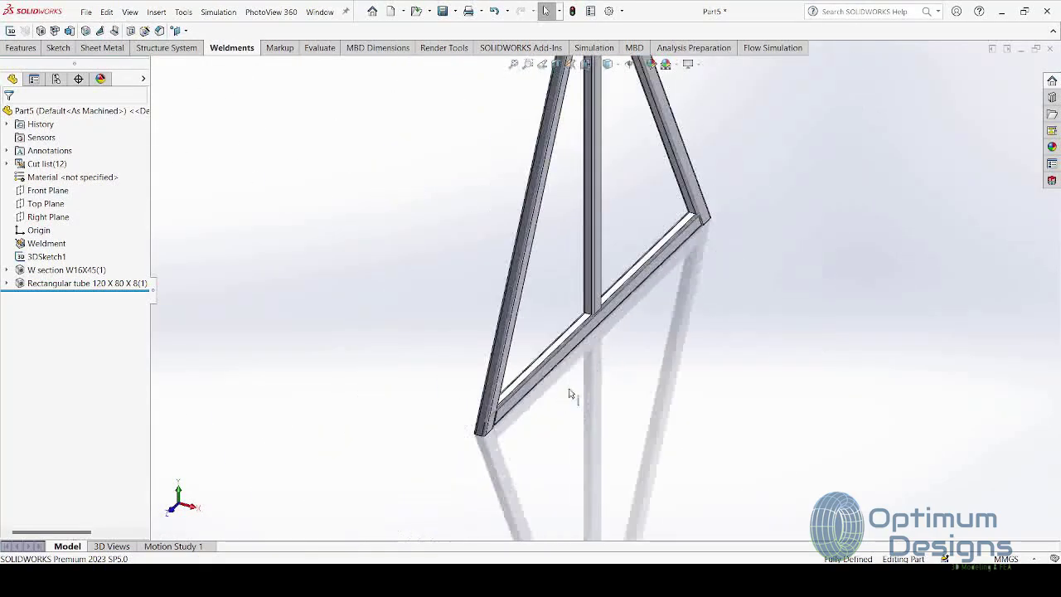
pyautogui.scroll(3, 556, 223)
pyautogui.scroll(-1, 559, 224)
pyautogui.scroll(-1, 556, 223)
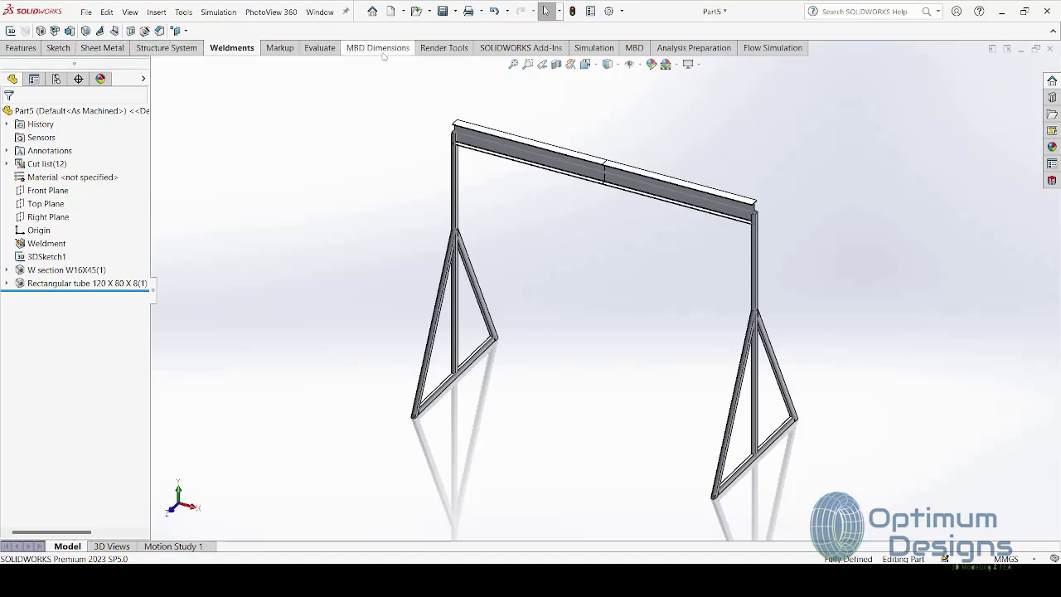
# Step: Start a new static study from the Simulation tools and name it Bending Moment Study
pyautogui.click(602, 52)
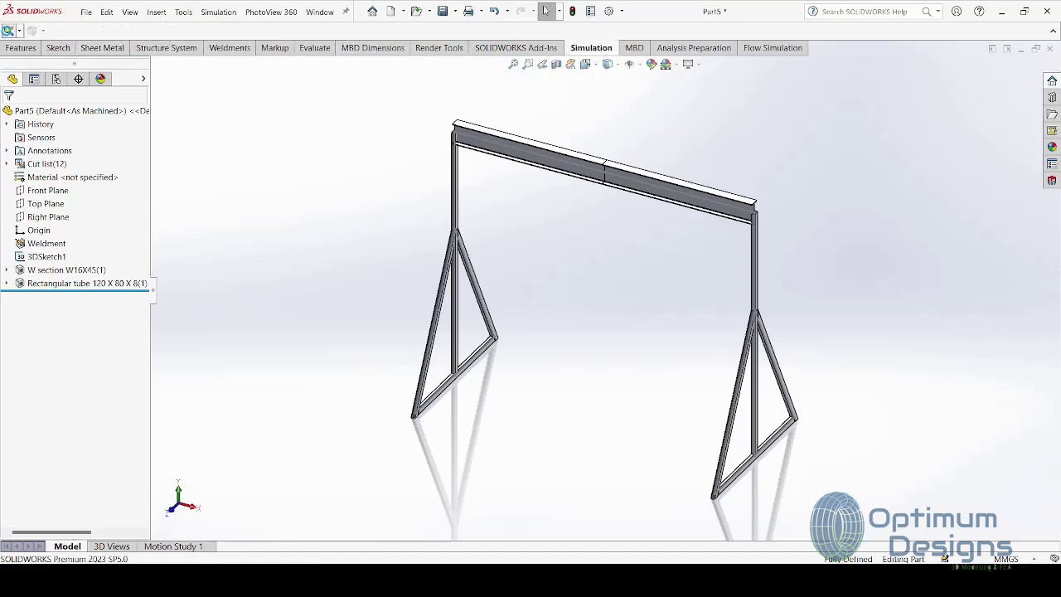
pyautogui.click(10, 31)
pyautogui.moveTo(51, 206); pyautogui.dragTo(4, 209)
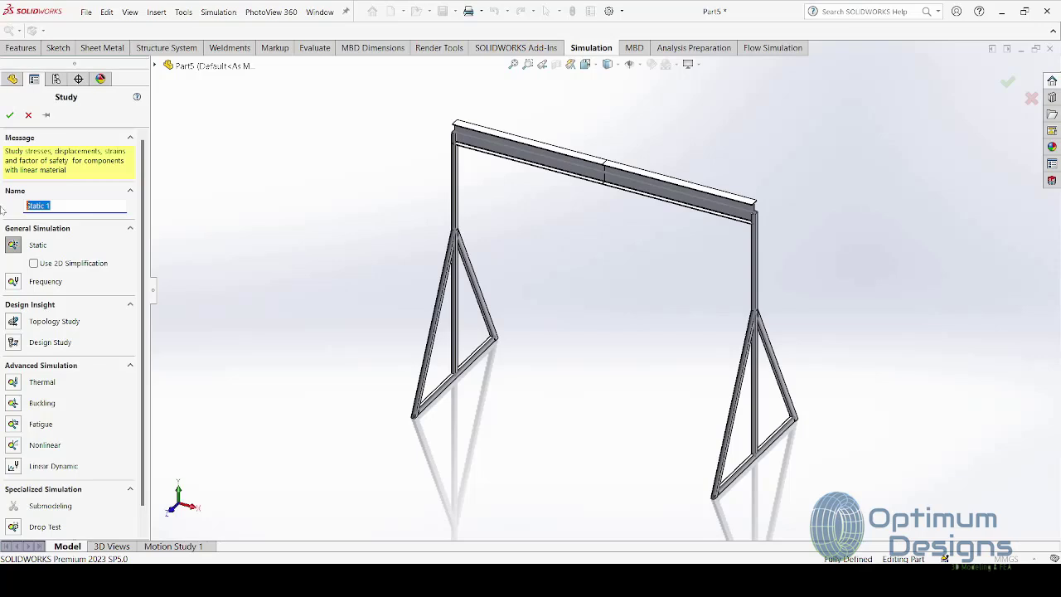
pyautogui.write('Re')
pyautogui.write(' Moment Study')
pyautogui.click(9, 115)
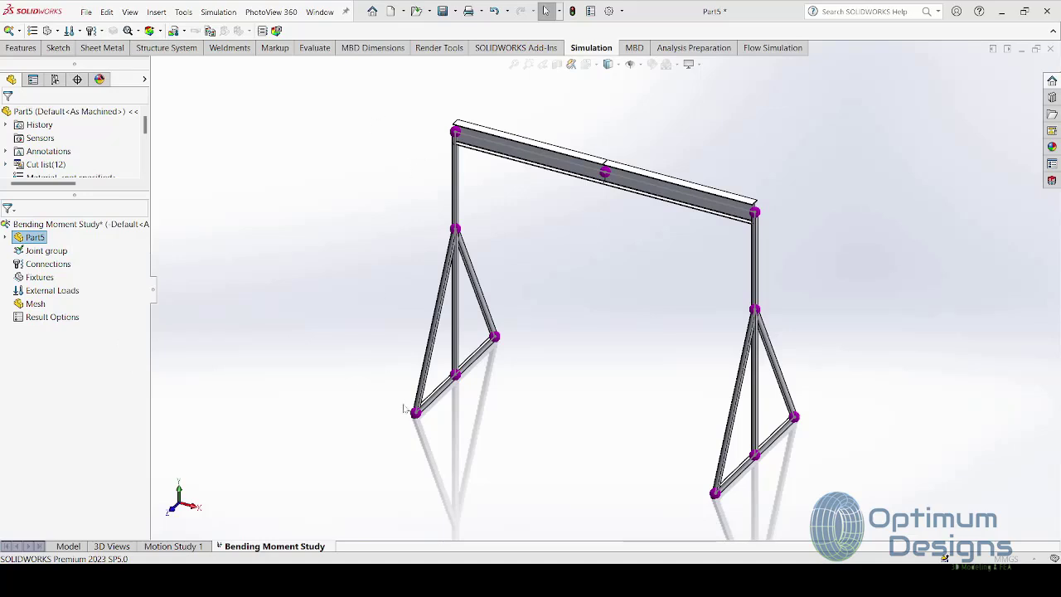
# Step: Edit the study's joint group to treat gaps under 100 mm as joints, recalculate, and confirm
pyautogui.click(471, 428)
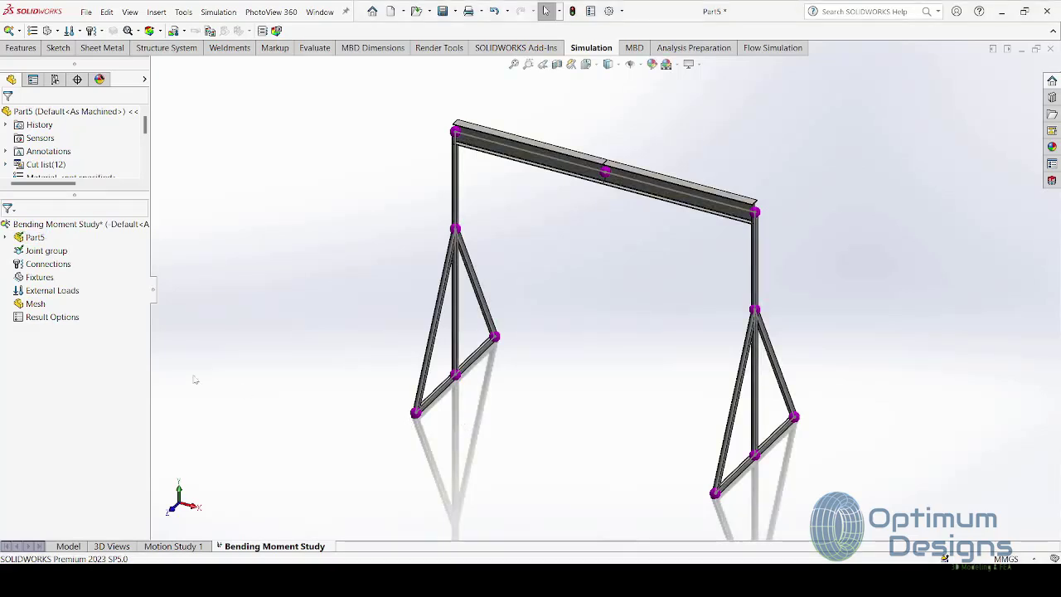
pyautogui.click(52, 250)
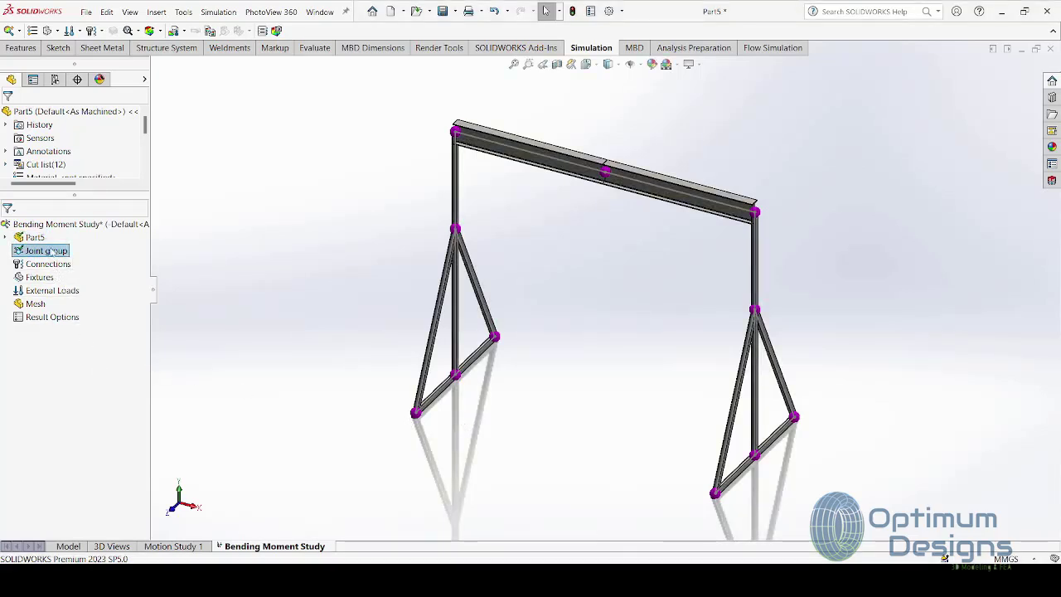
pyautogui.doubleClick(53, 250)
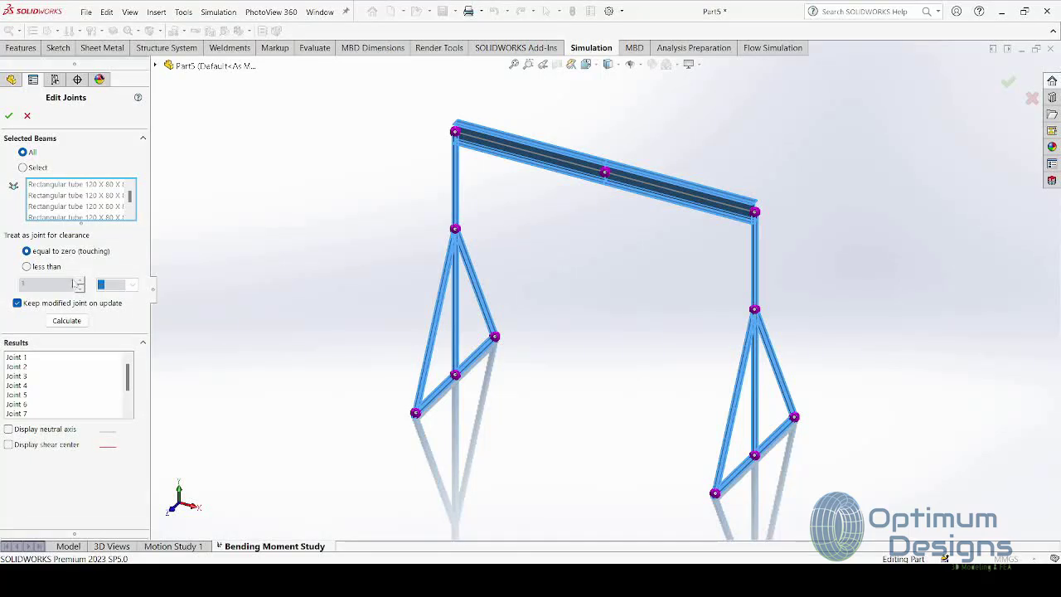
pyautogui.click(44, 268)
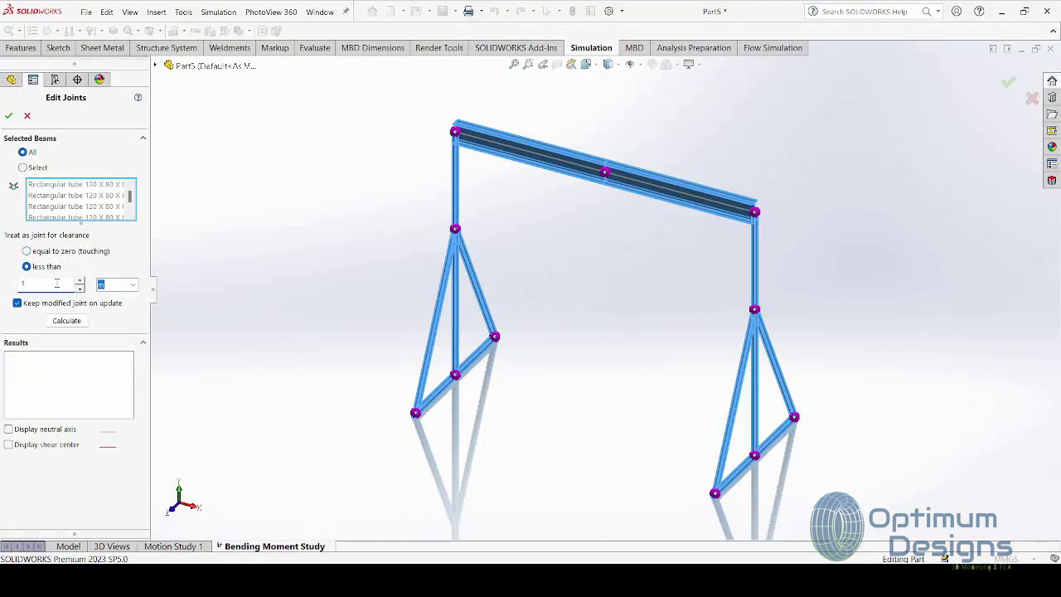
pyautogui.write('00')
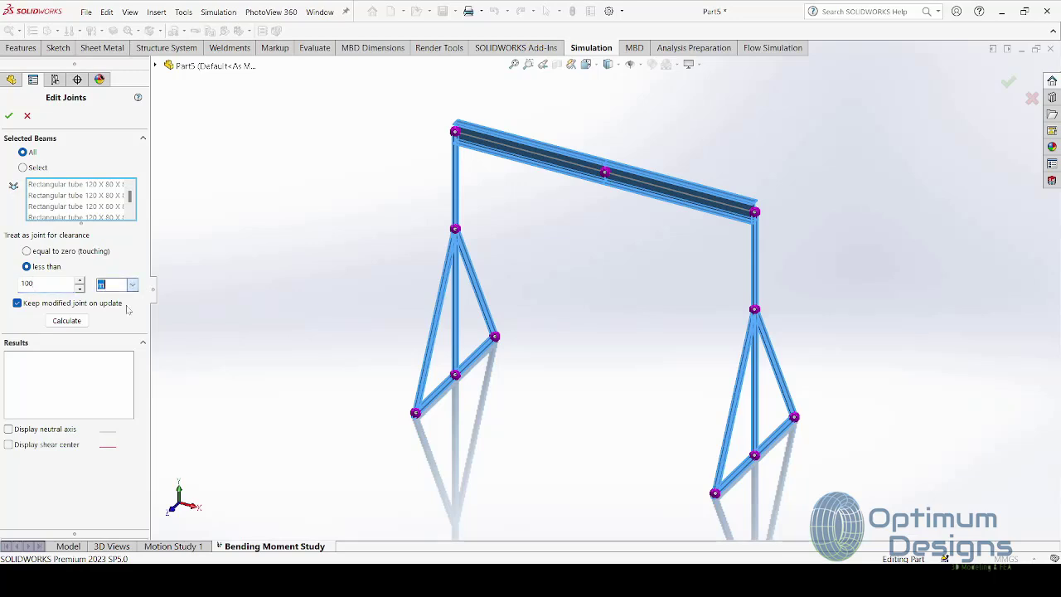
pyautogui.scroll(-1, 131, 284)
pyautogui.click(66, 320)
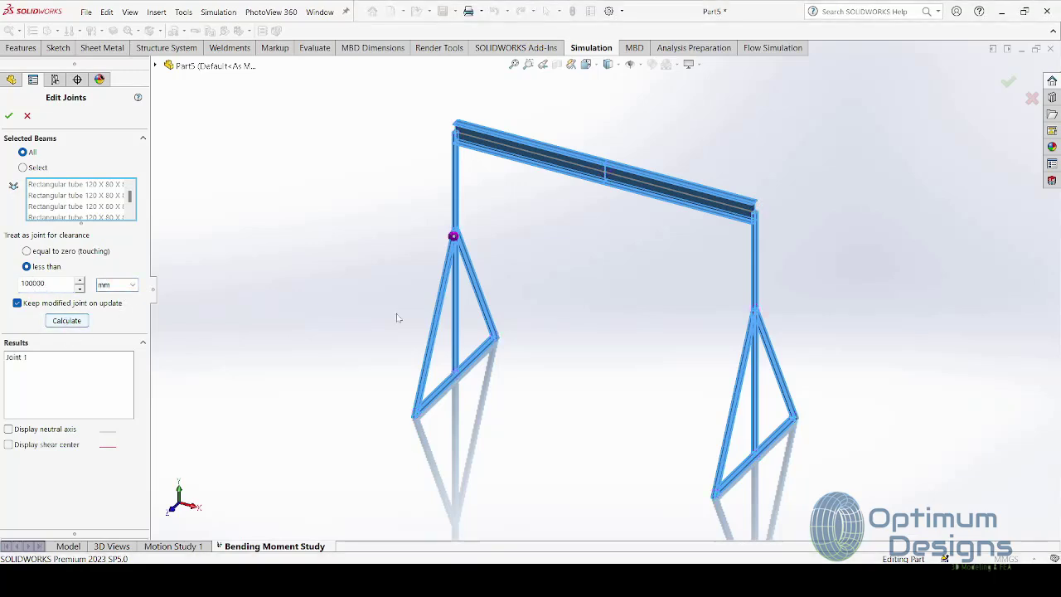
pyautogui.click(54, 283)
pyautogui.press('BackSpace')
pyautogui.press('BackSpace')
pyautogui.press('BackSpace')
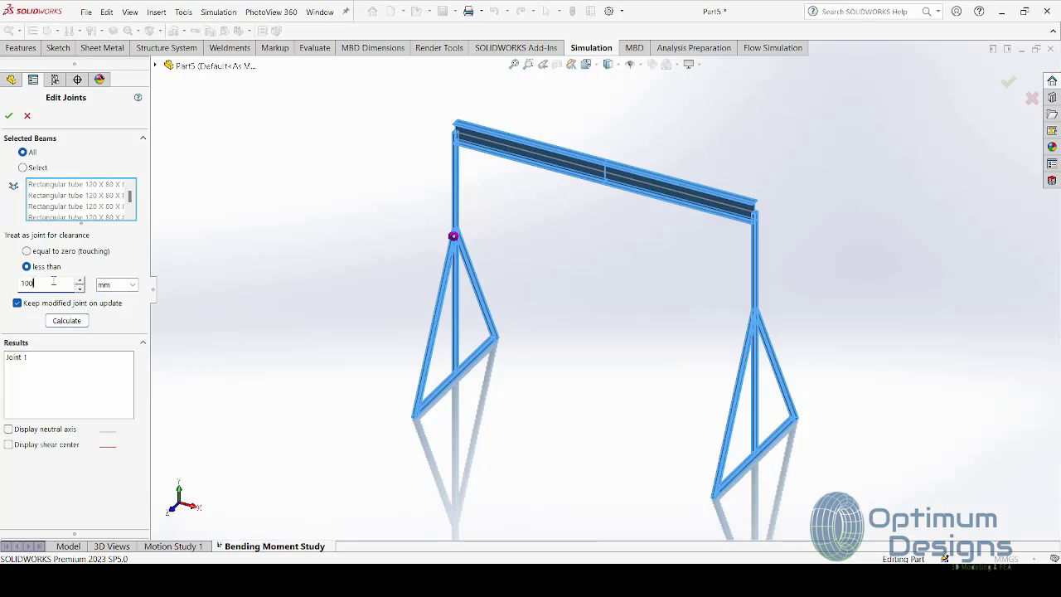
pyautogui.click(69, 321)
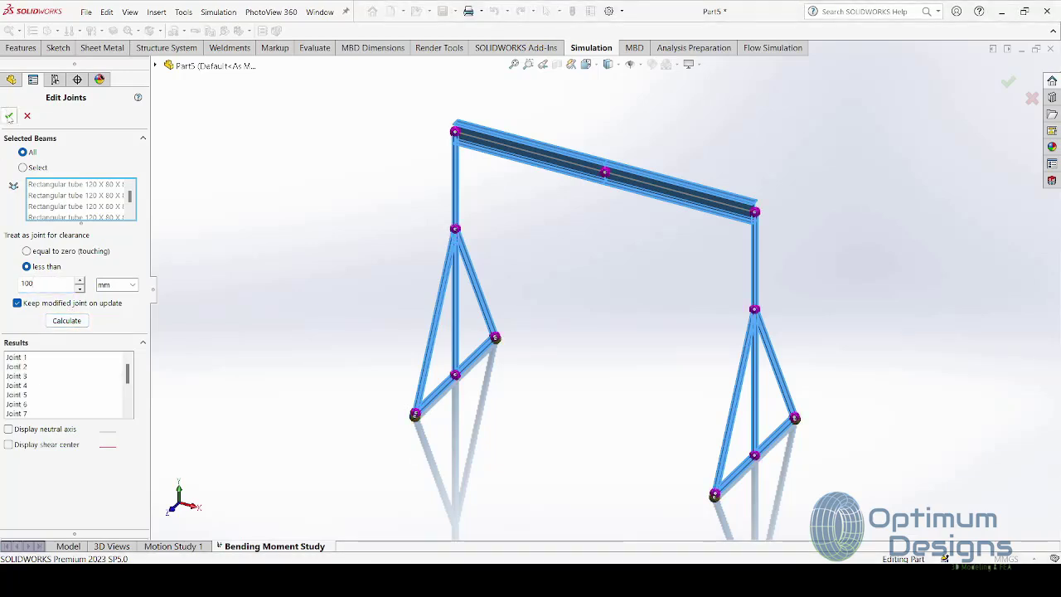
pyautogui.click(8, 116)
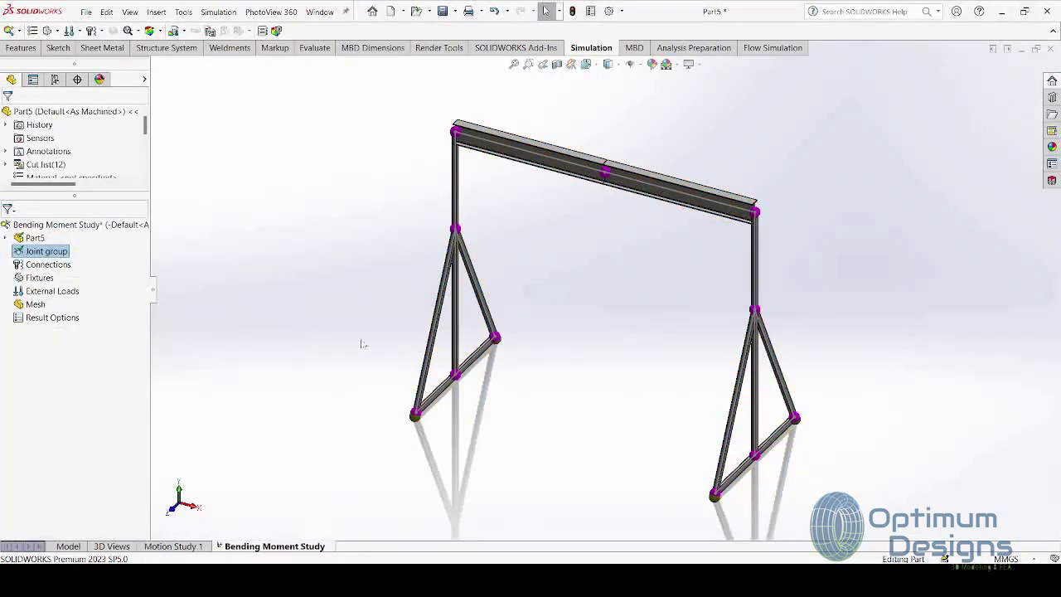
# Step: Start an Immovable fixture on the left support's outer bottom joint
pyautogui.click(43, 267)
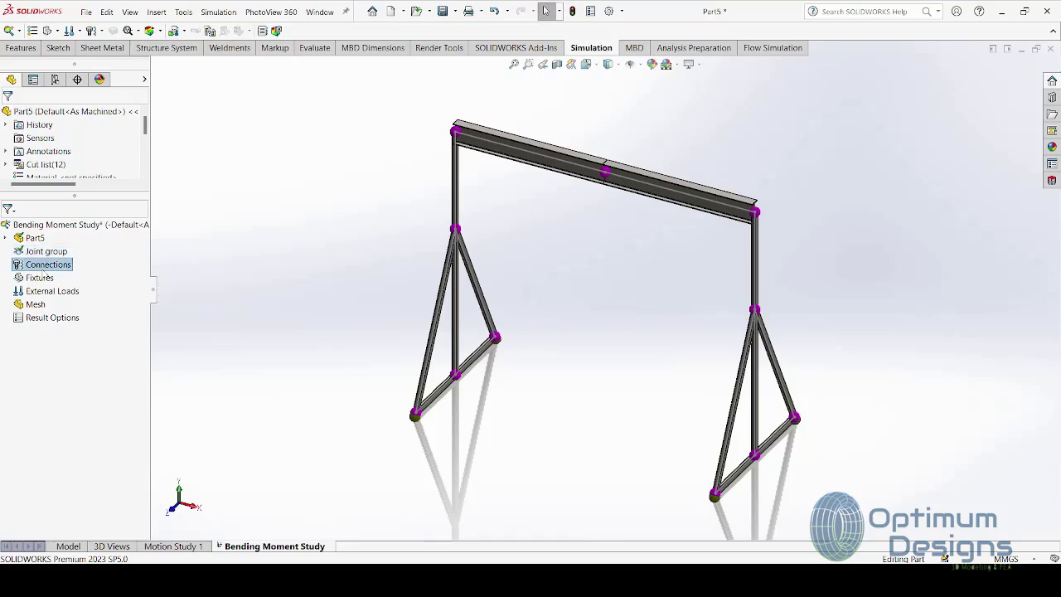
pyautogui.click(37, 280)
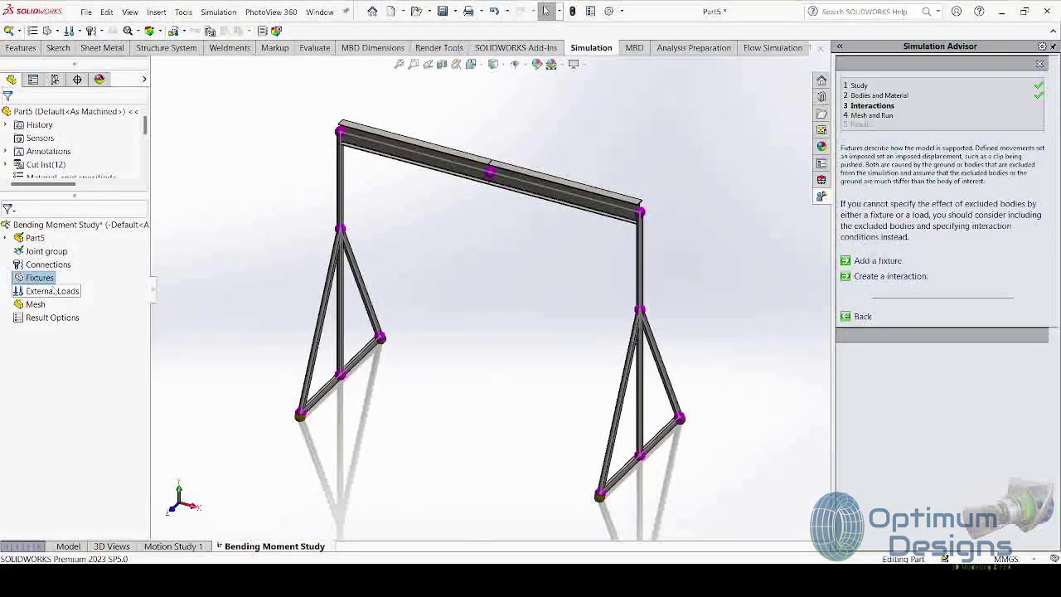
pyautogui.click(742, 166)
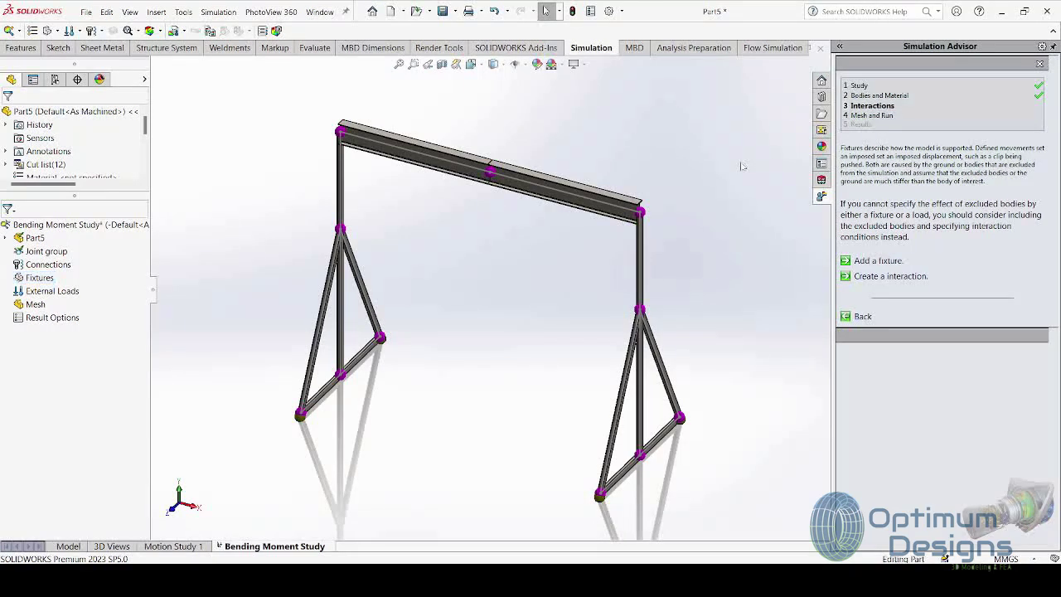
pyautogui.click(1040, 63)
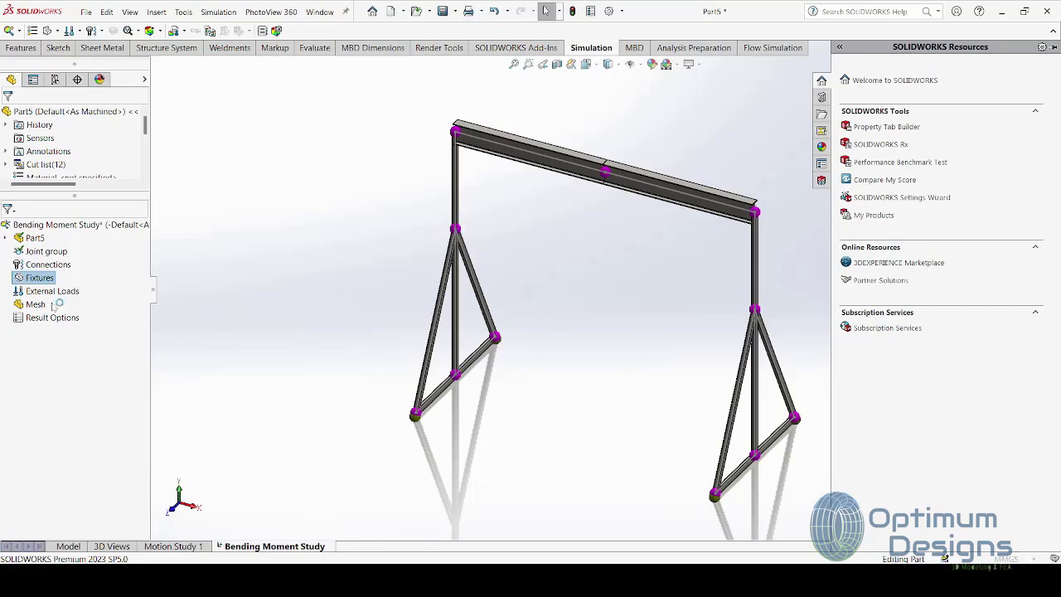
pyautogui.click(12, 280)
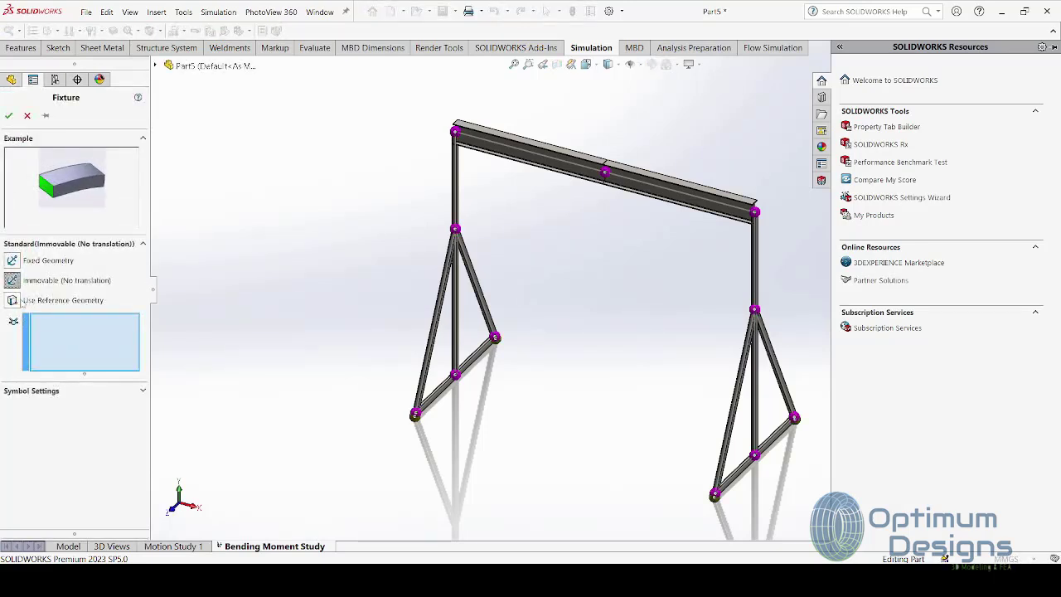
pyautogui.click(416, 415)
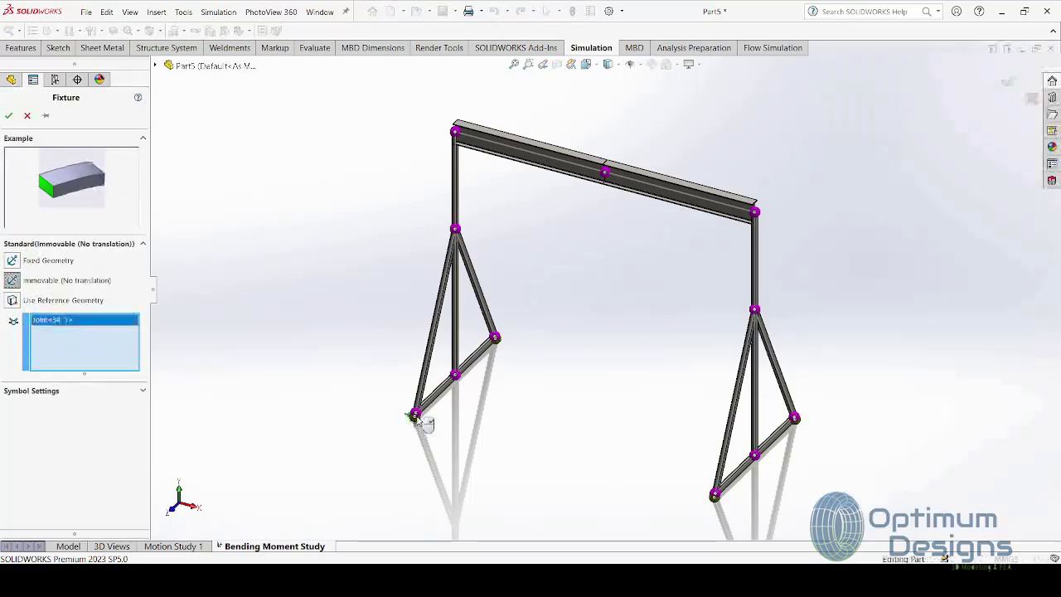
# Step: Enlarge the fixture symbols to size 200, add the left support's inner bottom joint, and confirm
pyautogui.scroll(-3, 425, 423)
pyautogui.scroll(-3, 457, 299)
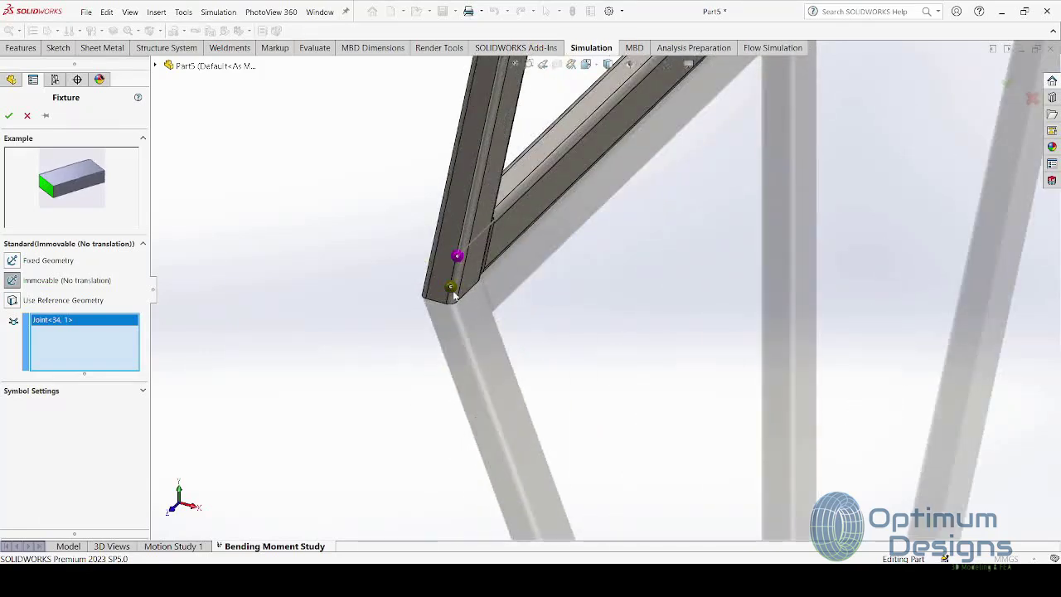
pyautogui.click(142, 391)
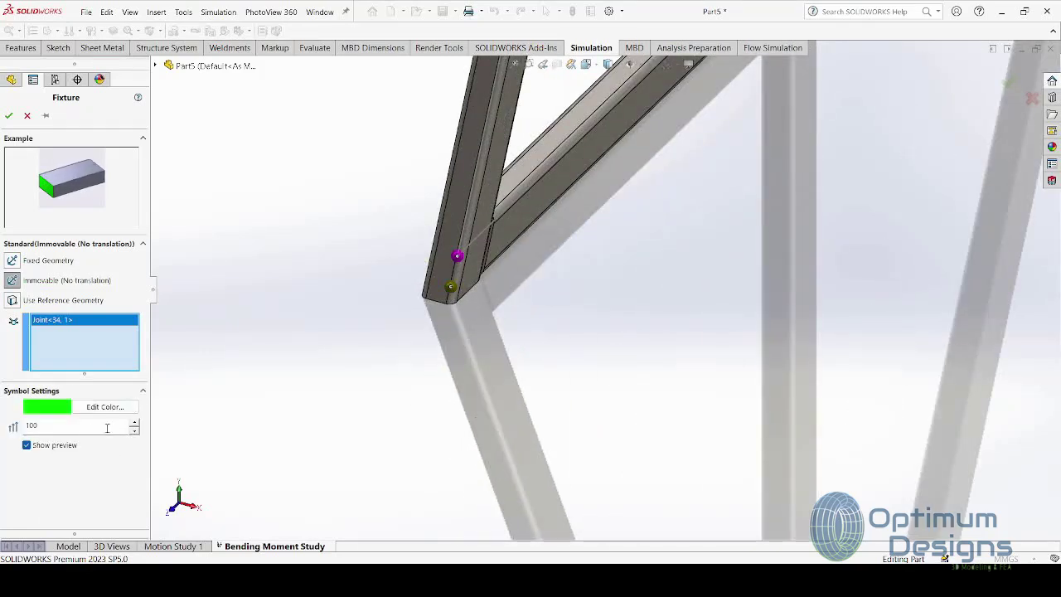
pyautogui.doubleClick(107, 428)
pyautogui.write('20')
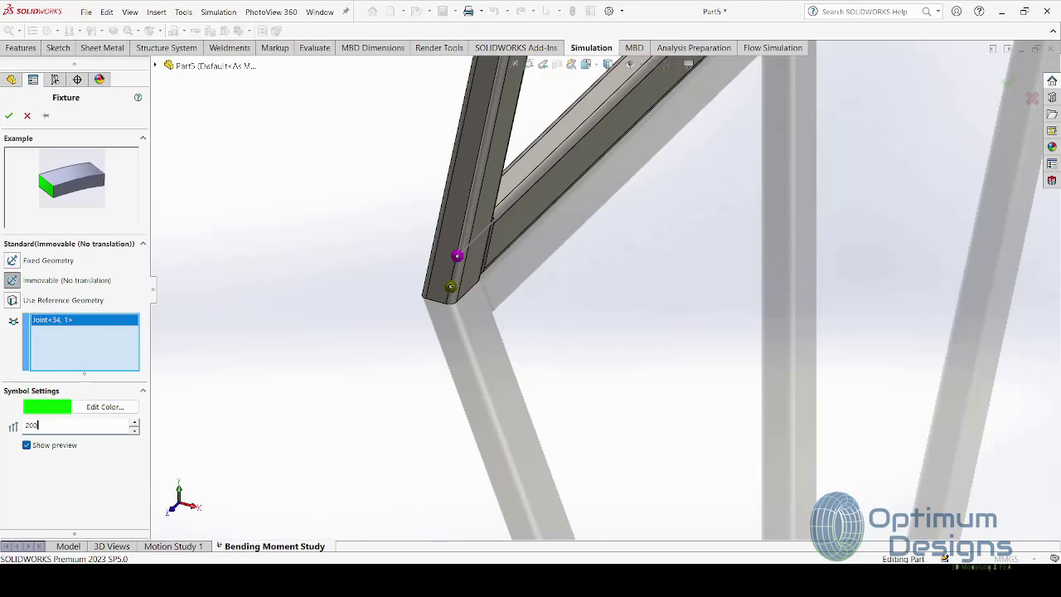
pyautogui.write('0')
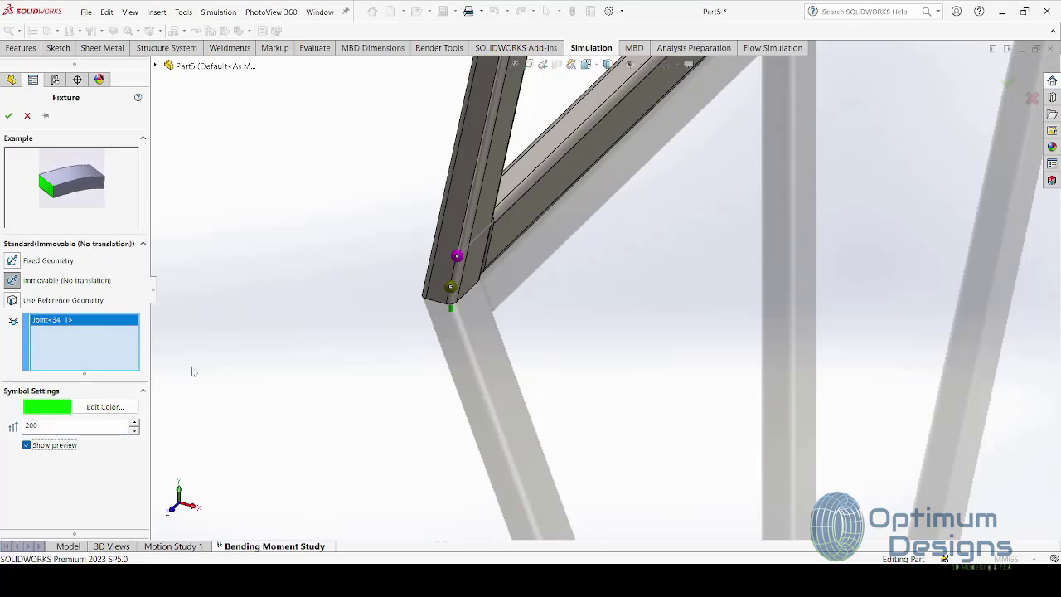
pyautogui.scroll(5, 714, 169)
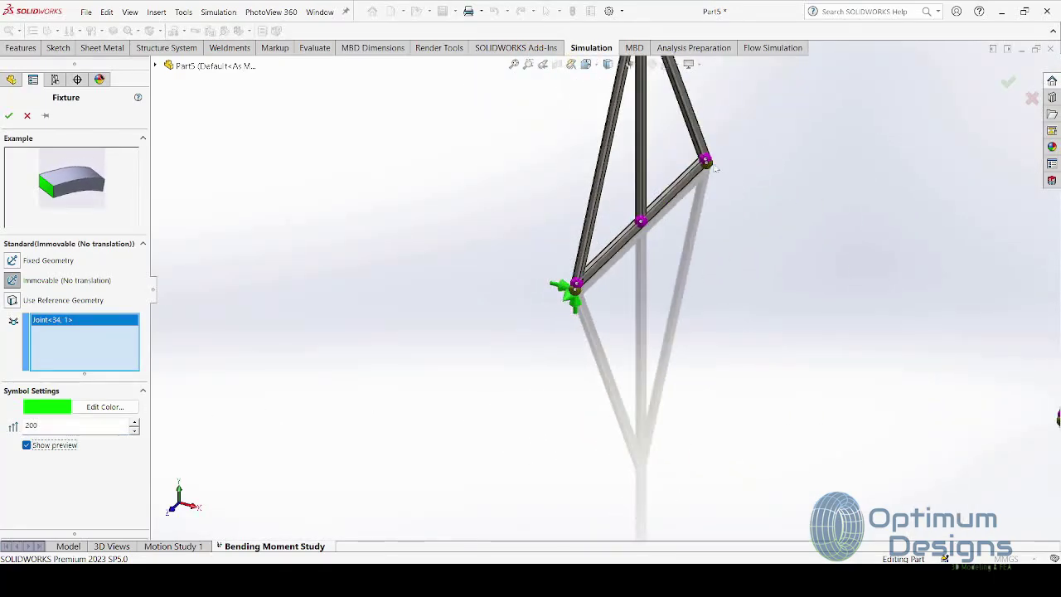
pyautogui.scroll(-5, 715, 168)
pyautogui.scroll(-2, 540, 215)
pyautogui.click(520, 252)
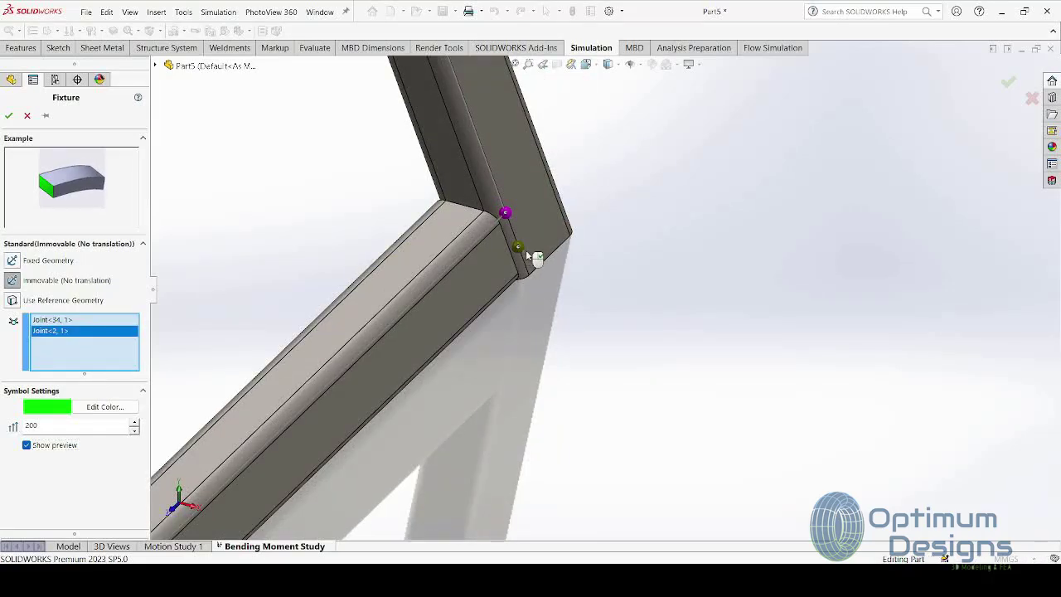
pyautogui.scroll(2, 528, 255)
pyautogui.scroll(3, 563, 282)
pyautogui.scroll(1, 798, 420)
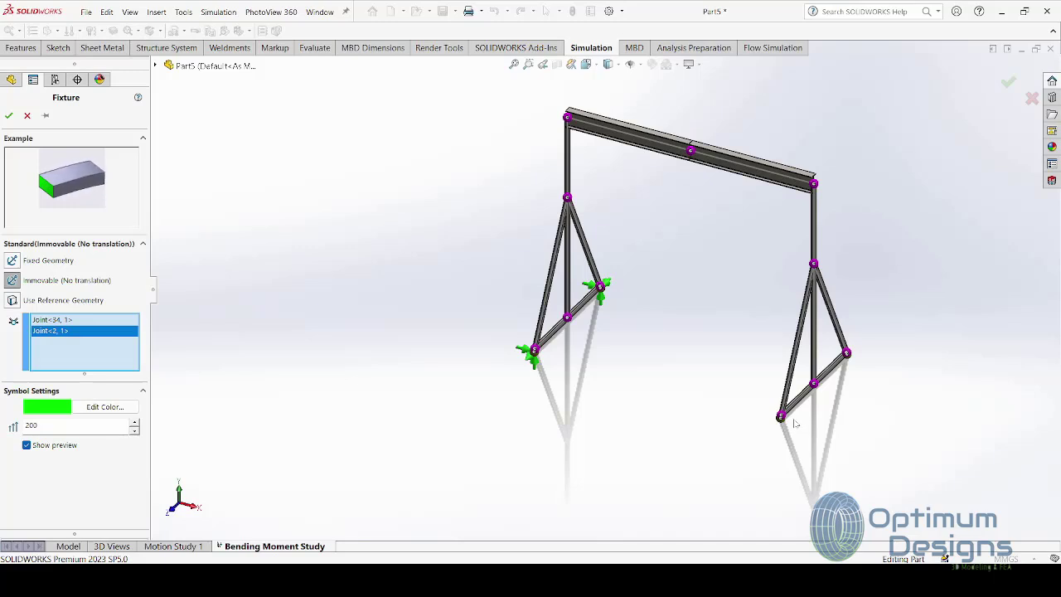
pyautogui.click(9, 117)
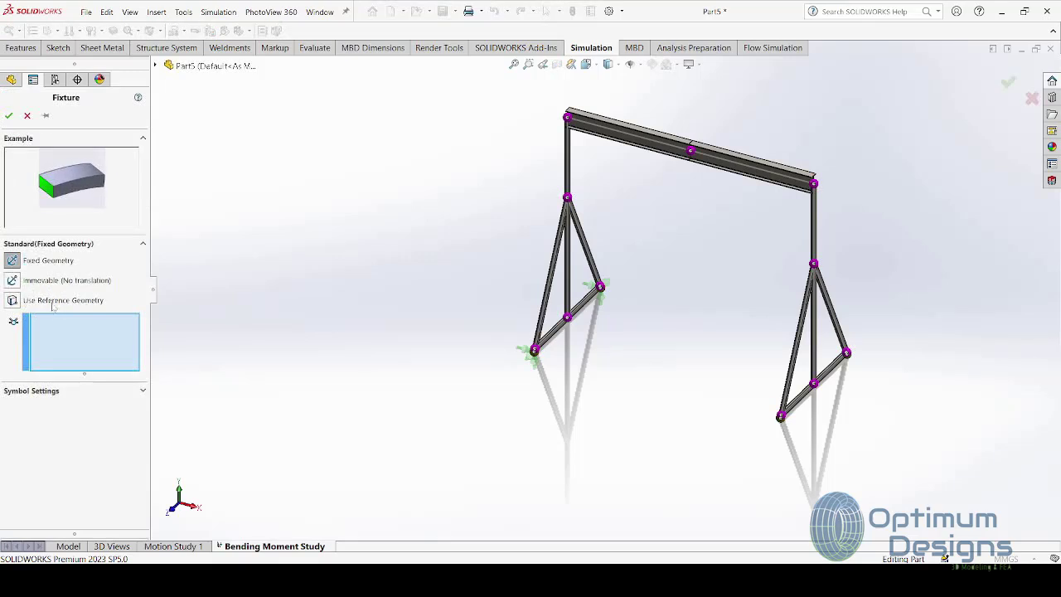
# Step: Start another fixture of the Use Reference Geometry type
pyautogui.click(26, 116)
pyautogui.click(12, 280)
pyautogui.click(12, 300)
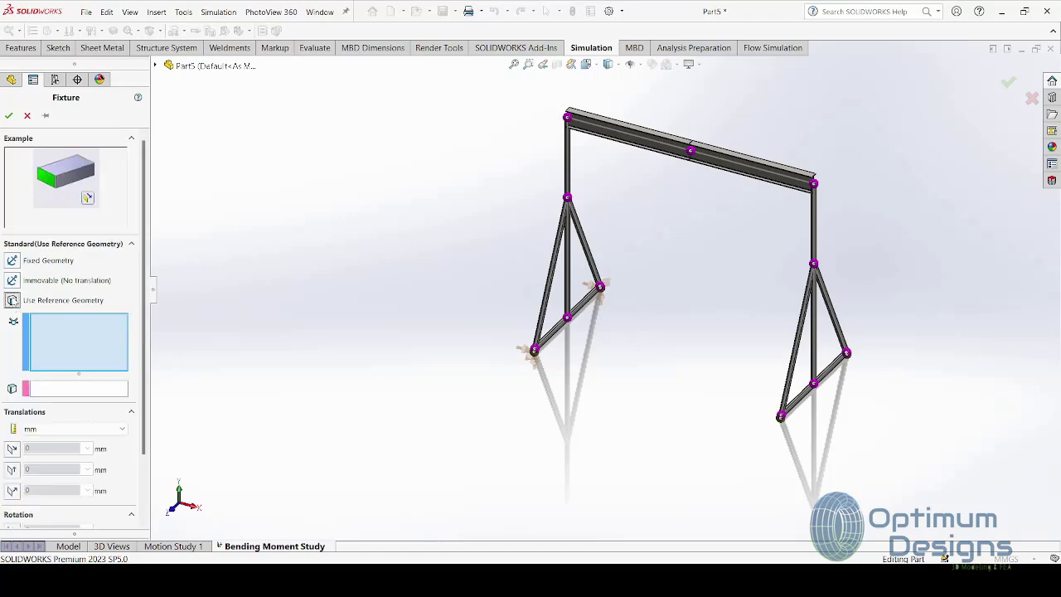
pyautogui.scroll(-3, 780, 417)
pyautogui.scroll(-3, 735, 403)
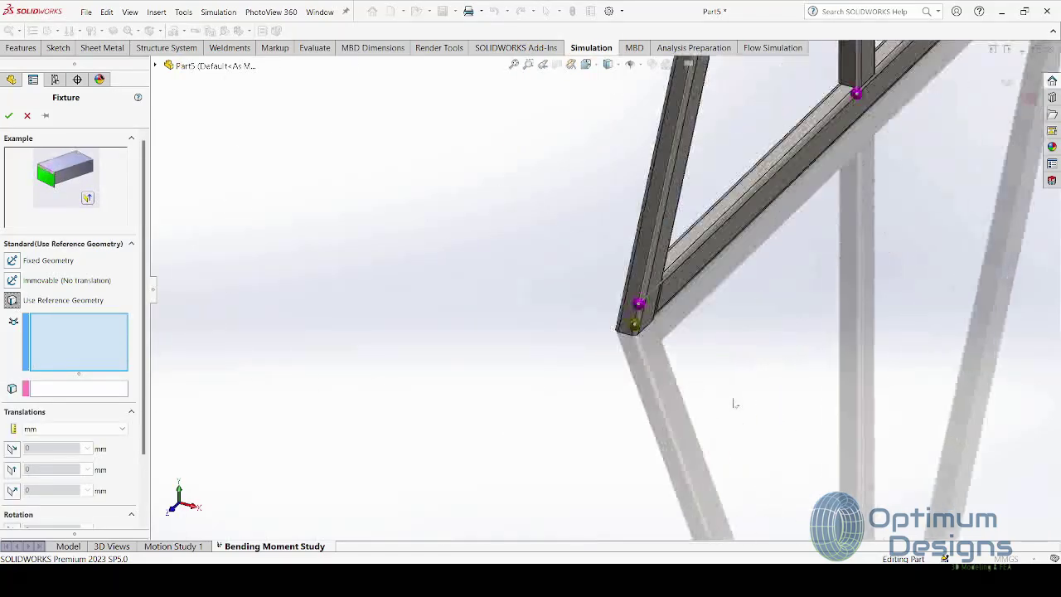
# Step: Select the right support's two bottom joints, Joint<20,1> and Joint<23,1>, for the fixture
pyautogui.click(636, 326)
pyautogui.scroll(5, 703, 216)
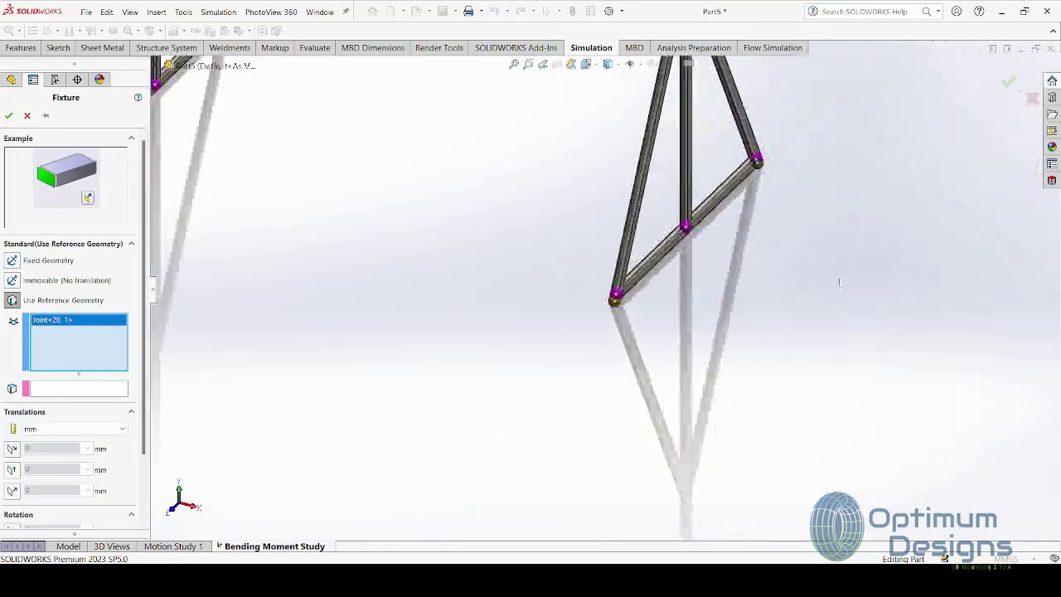
pyautogui.scroll(-3, 536, 291)
pyautogui.scroll(-3, 607, 244)
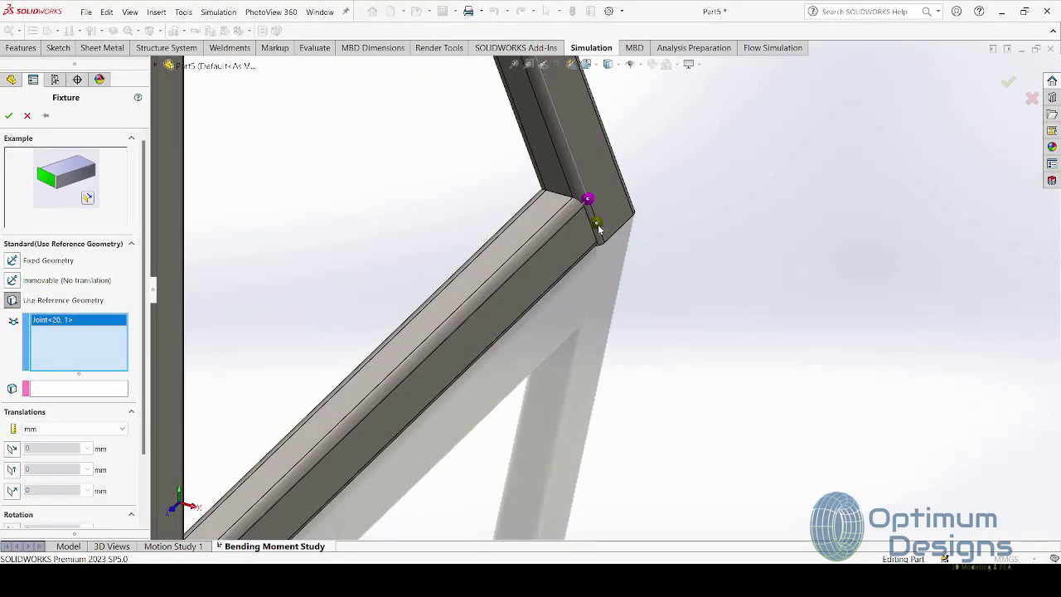
pyautogui.click(598, 227)
pyautogui.scroll(3, 598, 227)
pyautogui.scroll(3, 599, 240)
pyautogui.scroll(2, 596, 265)
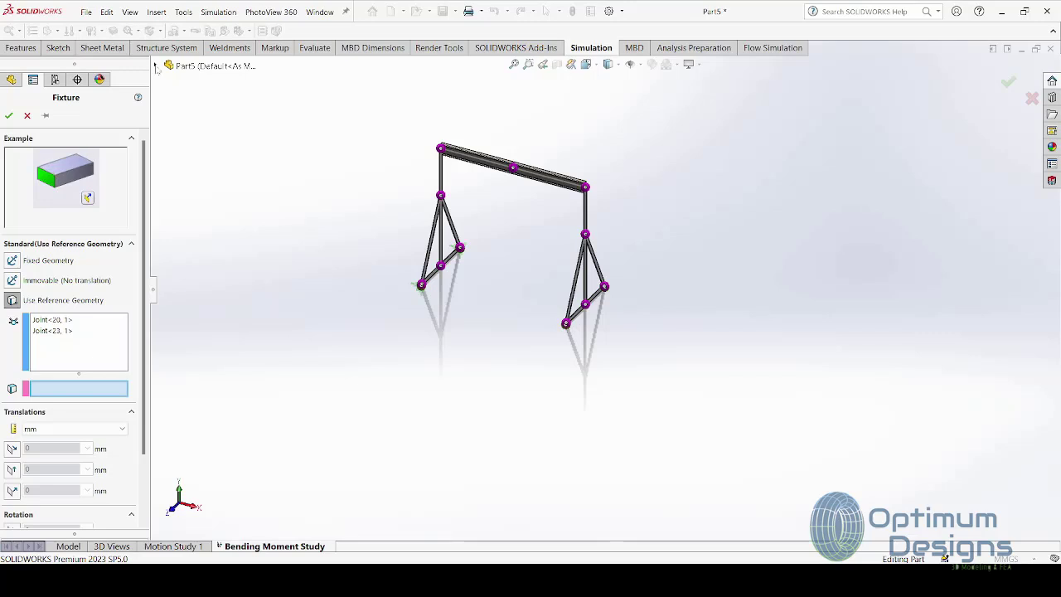
pyautogui.click(156, 66)
# Step: Reference the fixture to Top Plane, trial a normal-direction restraint, and adjust the symbol size
pyautogui.click(207, 158)
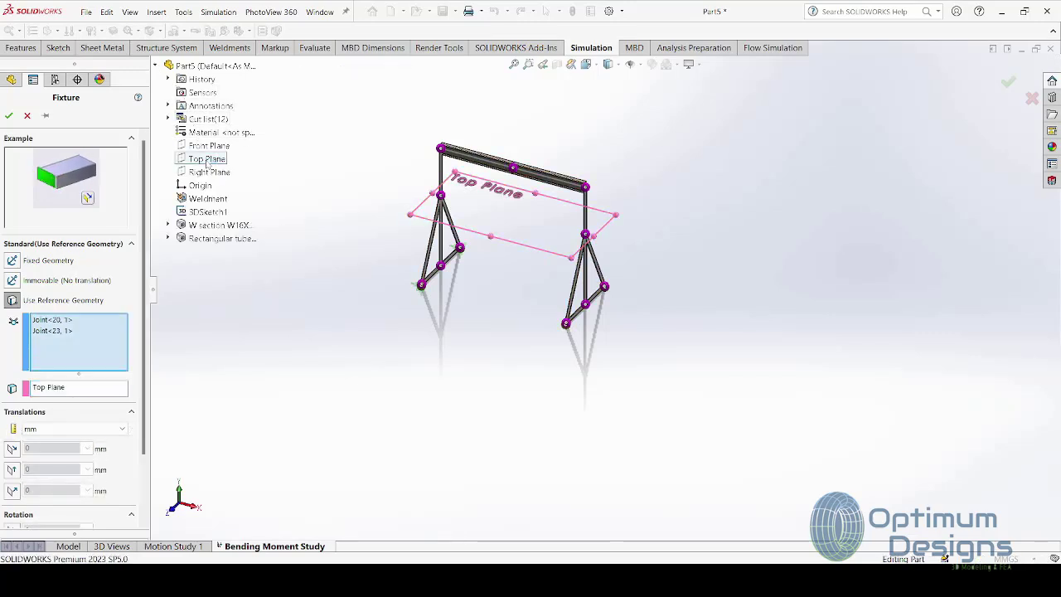
pyautogui.click(12, 449)
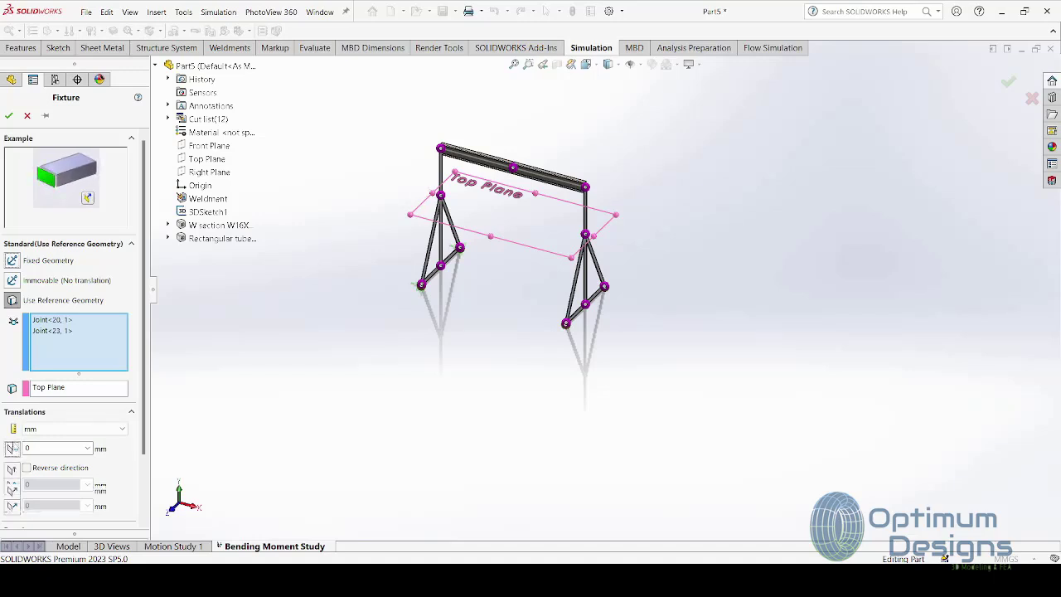
pyautogui.click(13, 448)
pyautogui.click(13, 469)
pyautogui.scroll(-3, 508, 199)
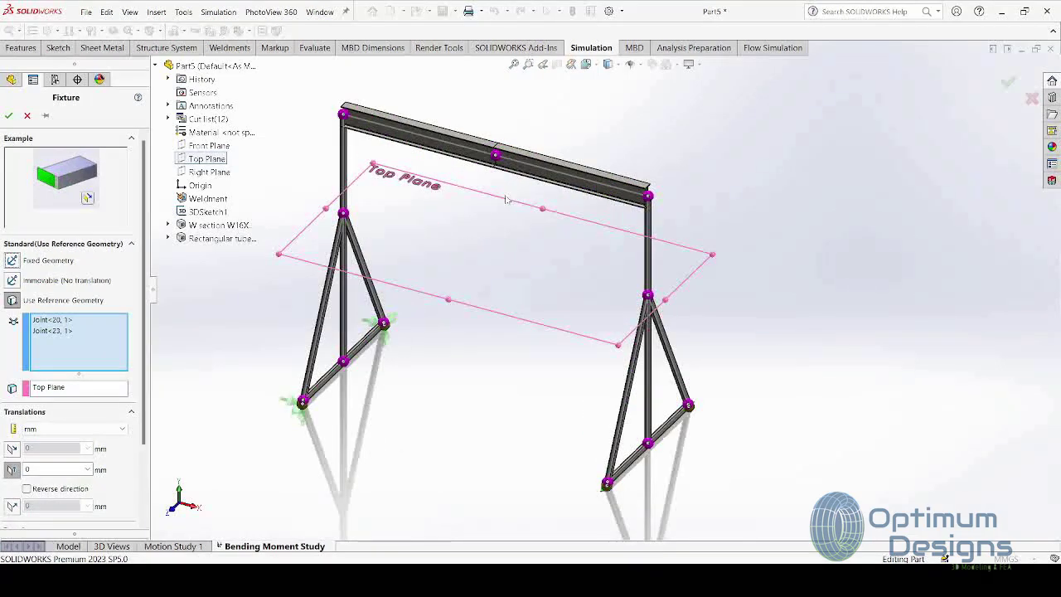
pyautogui.scroll(1, 606, 296)
pyautogui.scroll(-3, 112, 500)
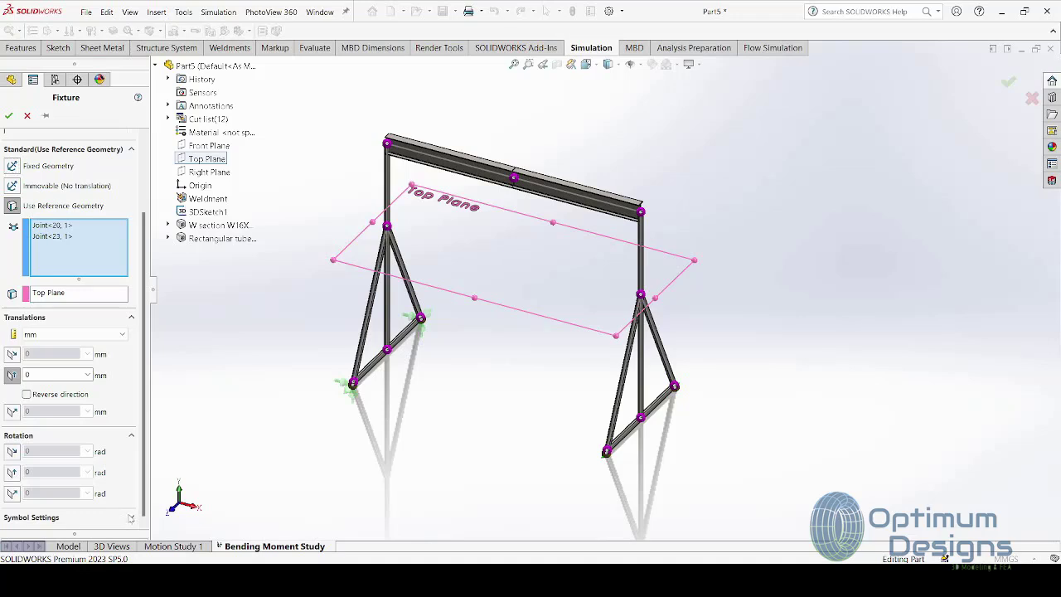
pyautogui.click(131, 517)
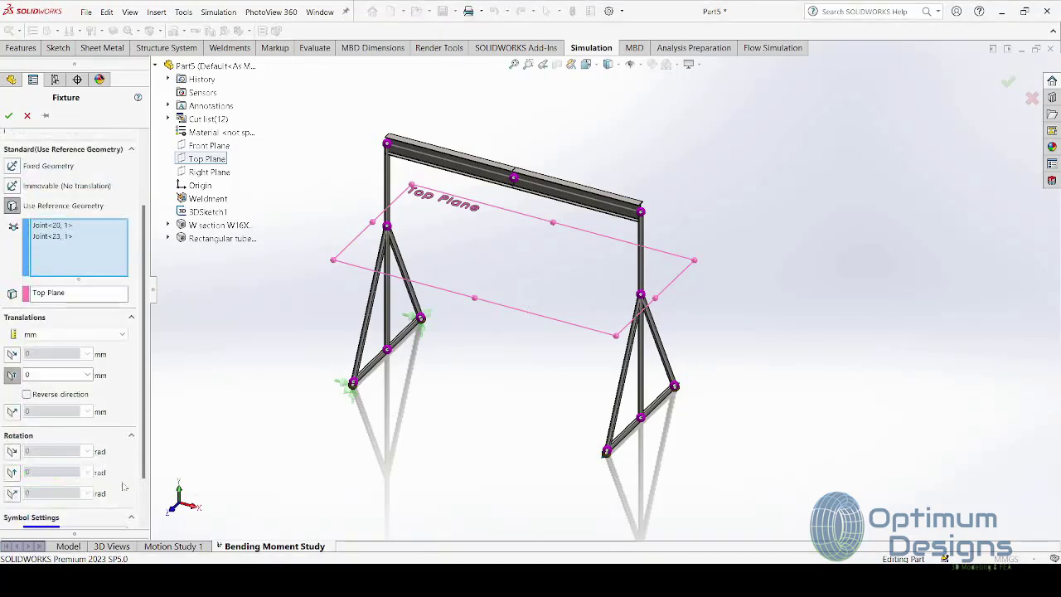
pyautogui.doubleClick(31, 496)
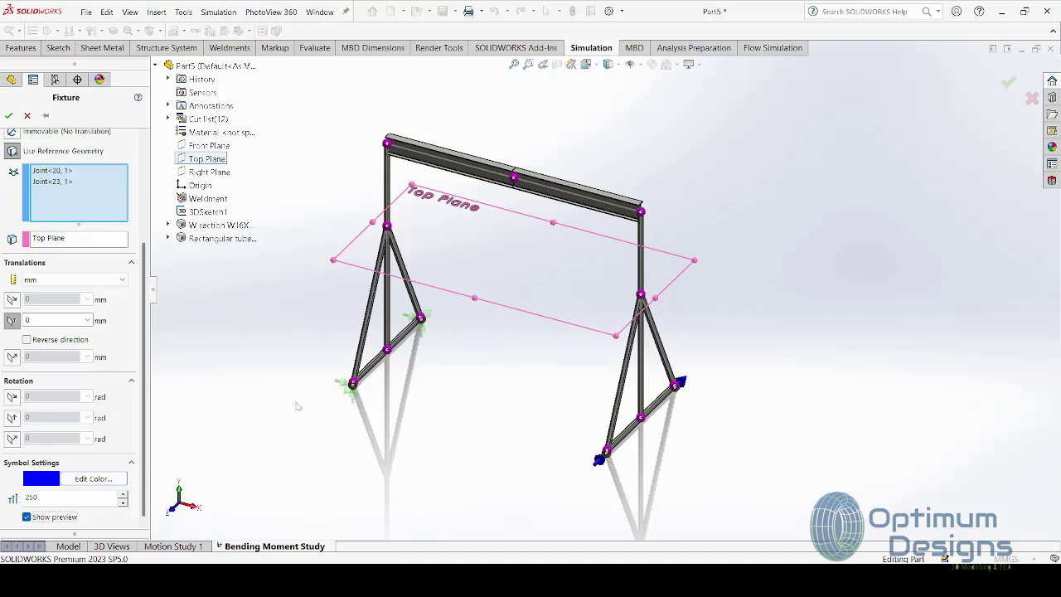
pyautogui.scroll(3, 131, 445)
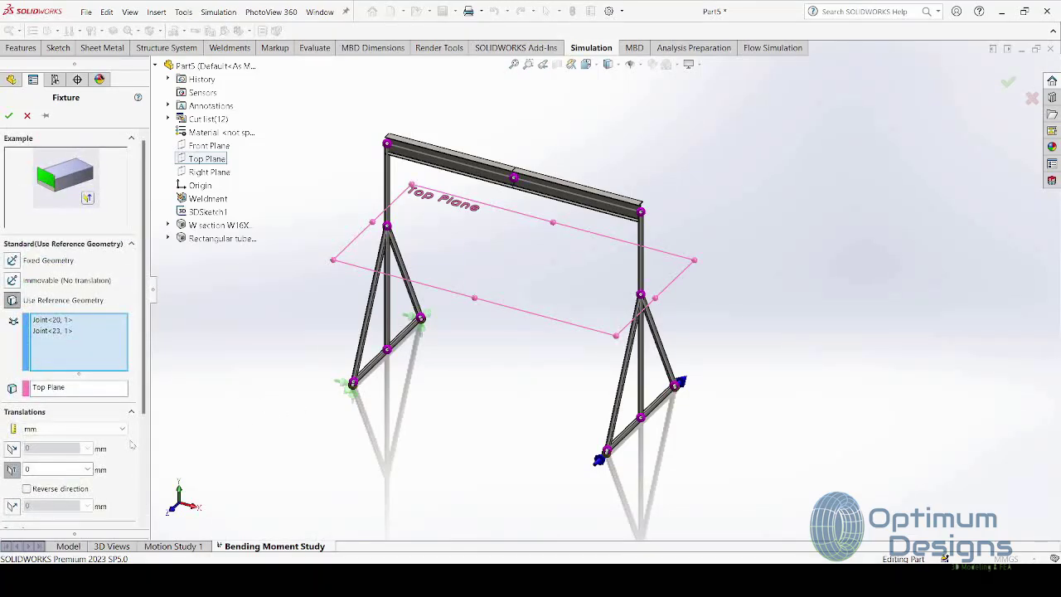
pyautogui.scroll(-2, 131, 445)
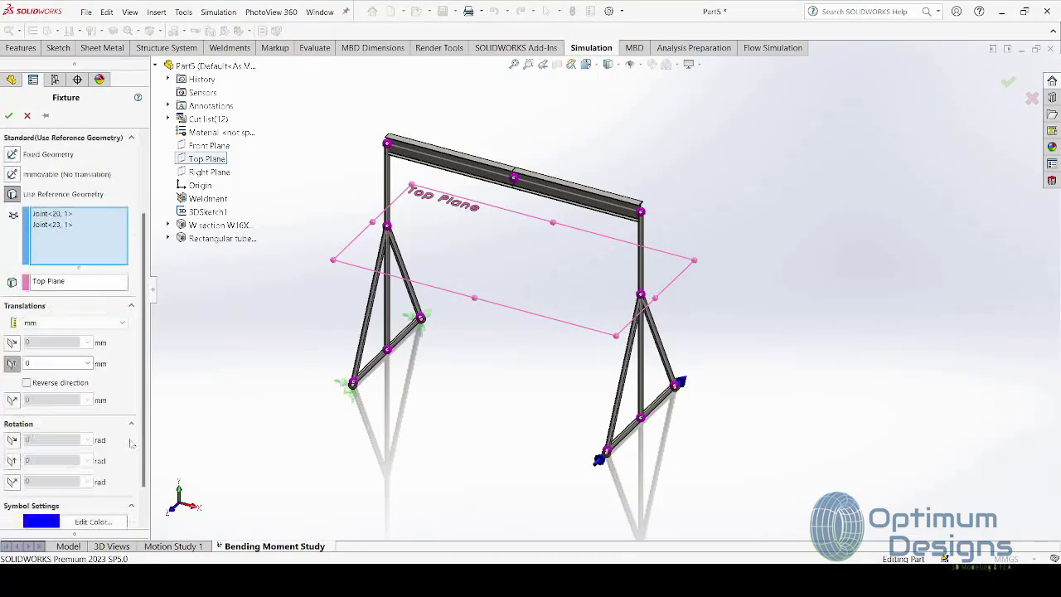
# Step: Restrain translation to 0 in the first and third directions instead, and confirm the fixture
pyautogui.click(12, 362)
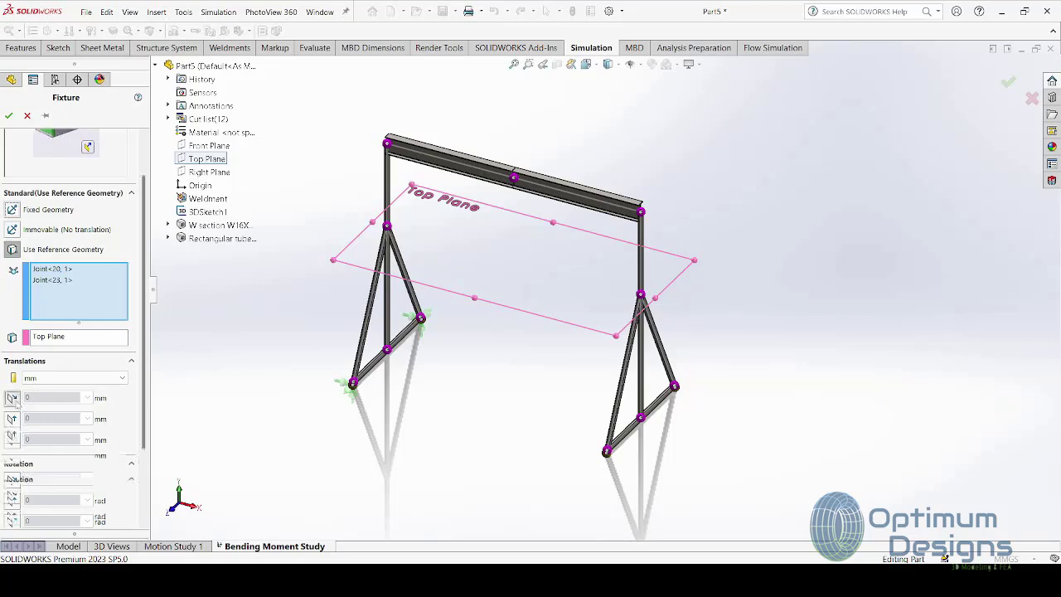
pyautogui.click(11, 398)
pyautogui.click(11, 454)
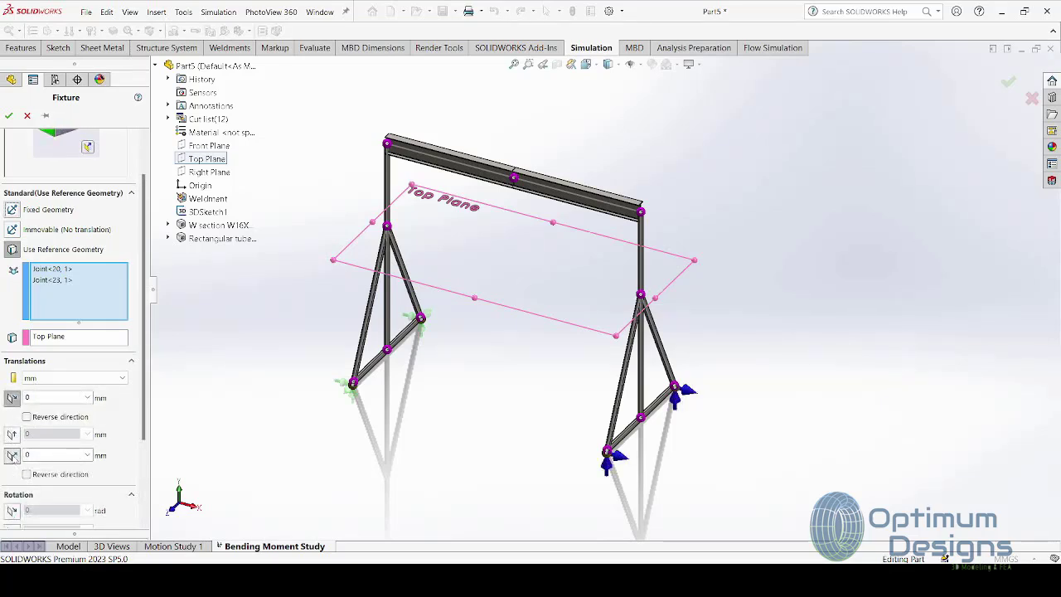
pyautogui.click(27, 417)
pyautogui.click(27, 417)
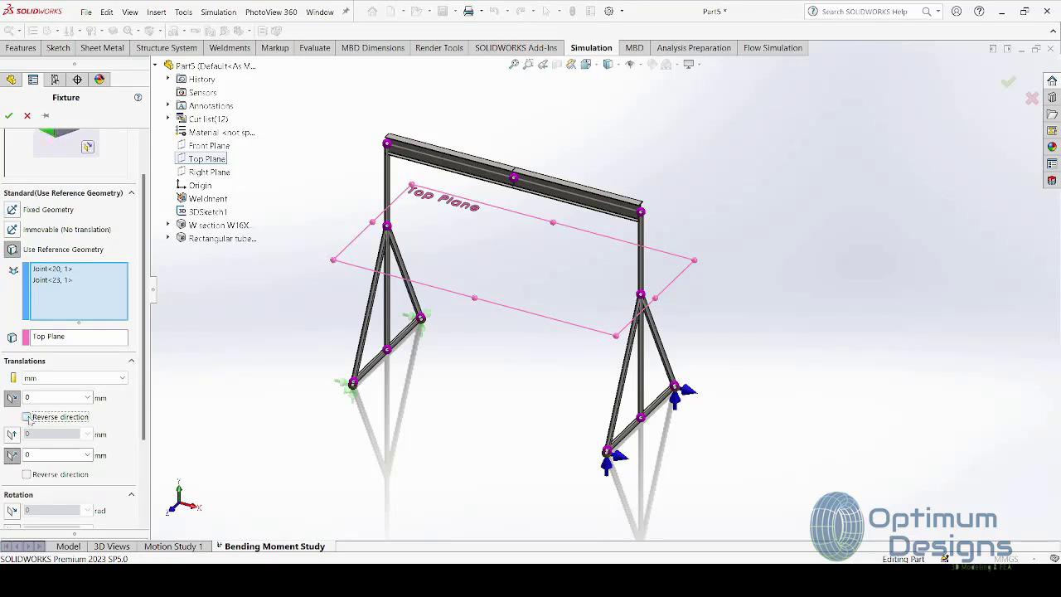
pyautogui.scroll(-3, 119, 453)
pyautogui.scroll(5, 121, 445)
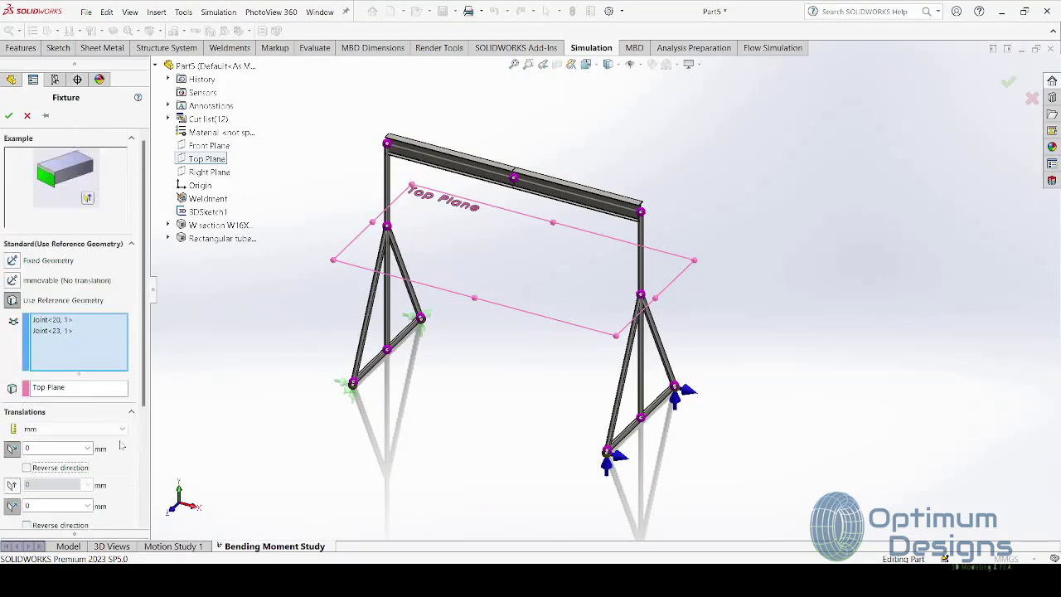
pyautogui.click(9, 116)
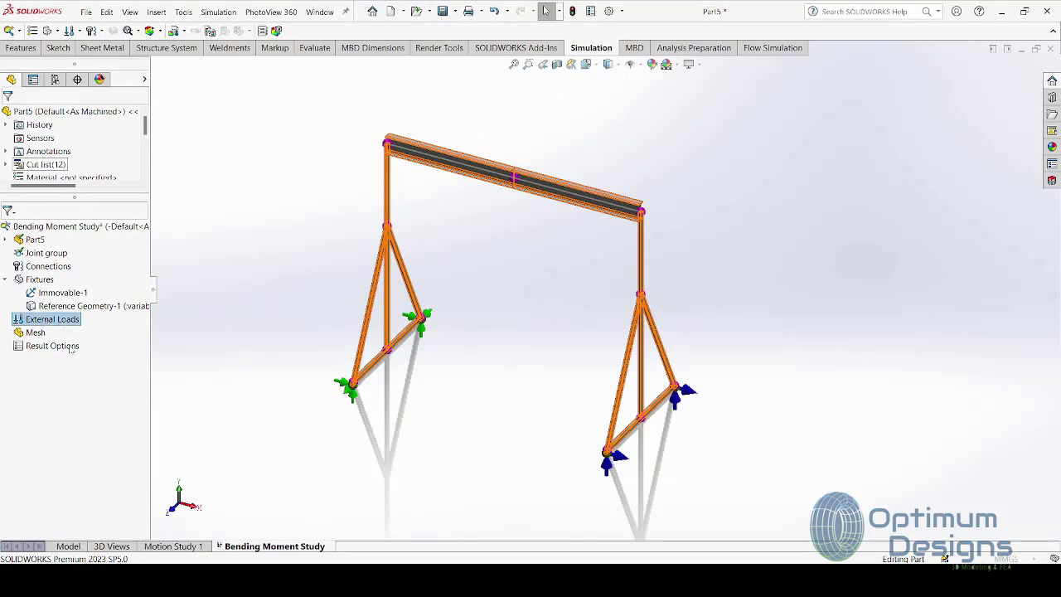
# Step: Start a force on the top beam's midpoint joint with Top Plane as the direction reference
pyautogui.rightClick(51, 319)
pyautogui.click(79, 328)
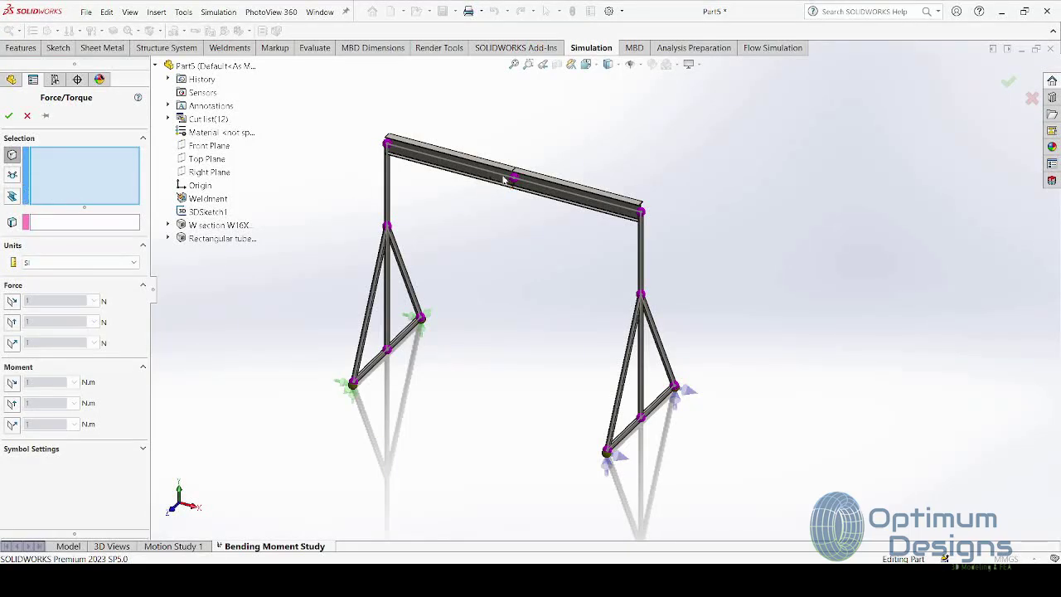
pyautogui.scroll(-5, 514, 183)
pyautogui.click(537, 216)
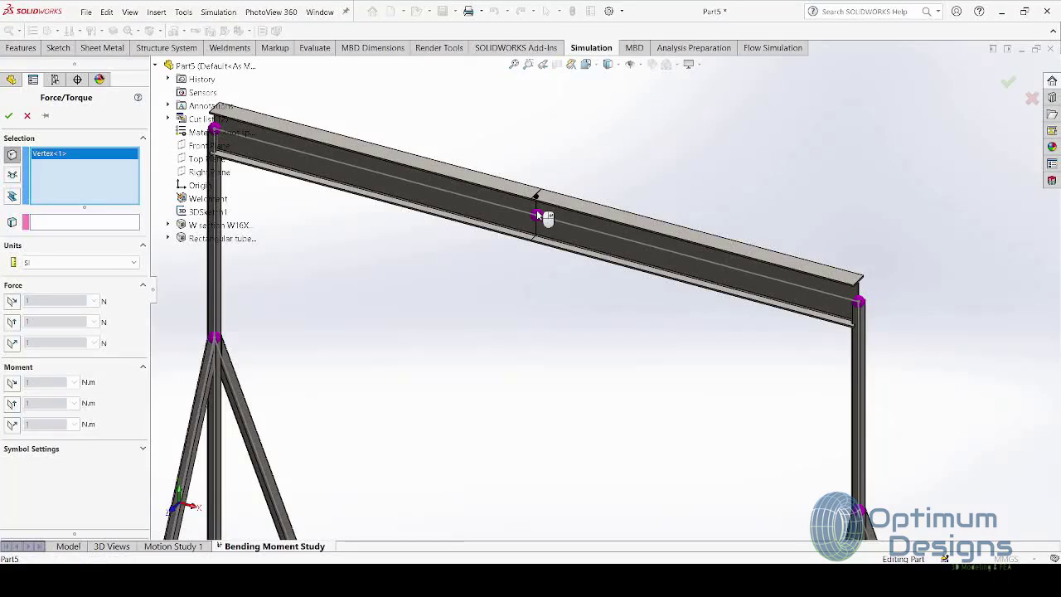
pyautogui.click(99, 223)
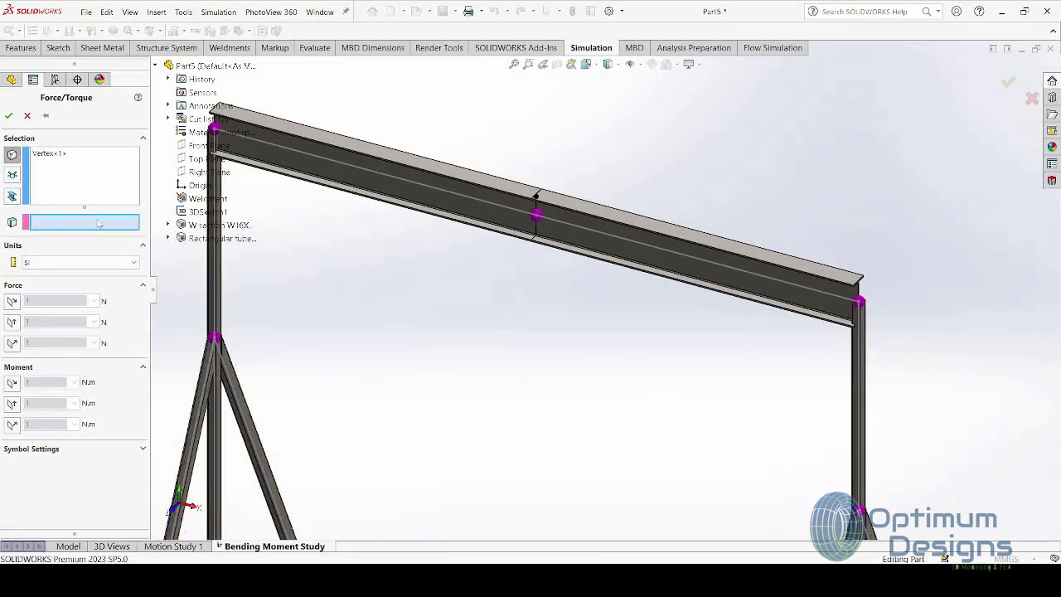
pyautogui.click(191, 159)
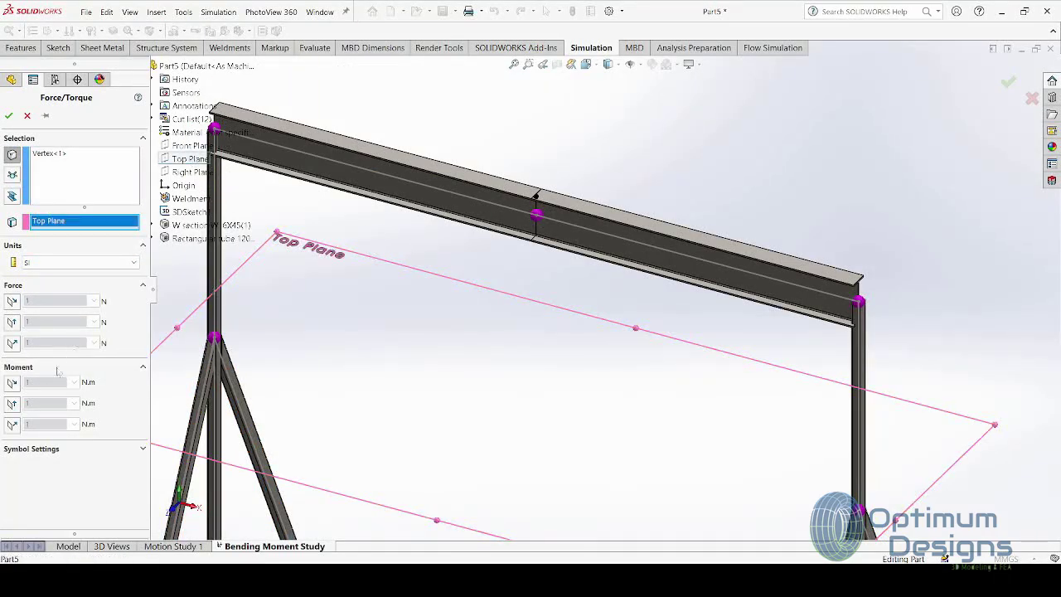
# Step: Make the force symbol red, enter 50, and direct the 1 N force downward normal to Top Plane
pyautogui.click(48, 448)
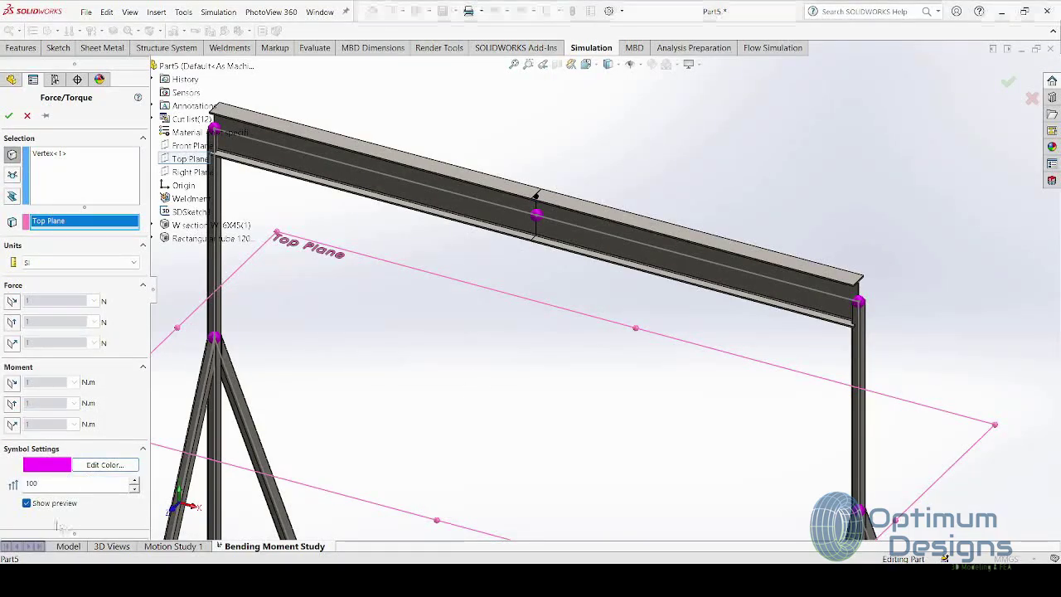
pyautogui.click(50, 483)
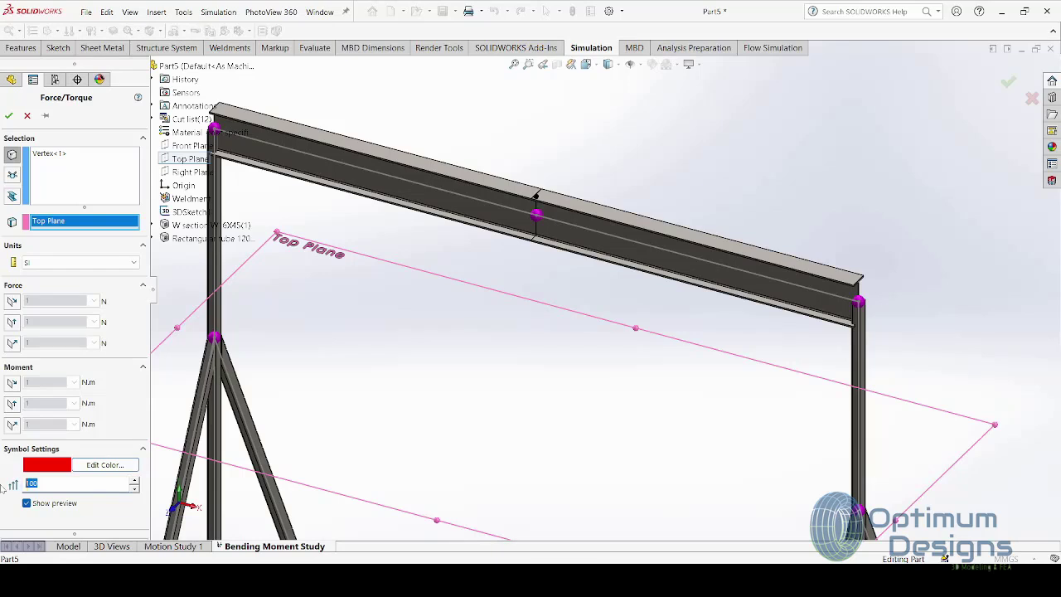
pyautogui.write('250')
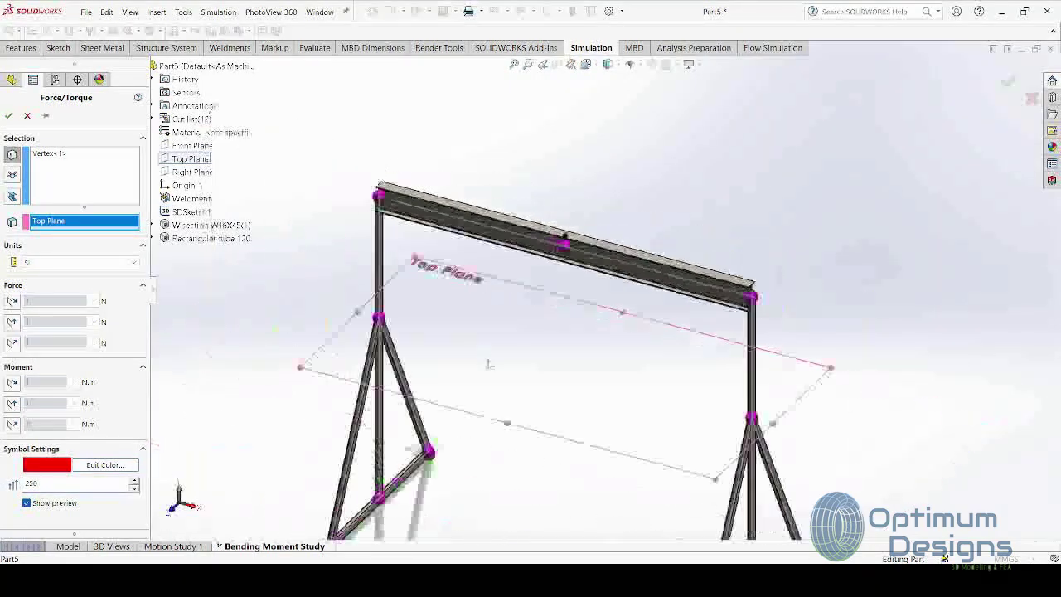
pyautogui.scroll(-3, 278, 332)
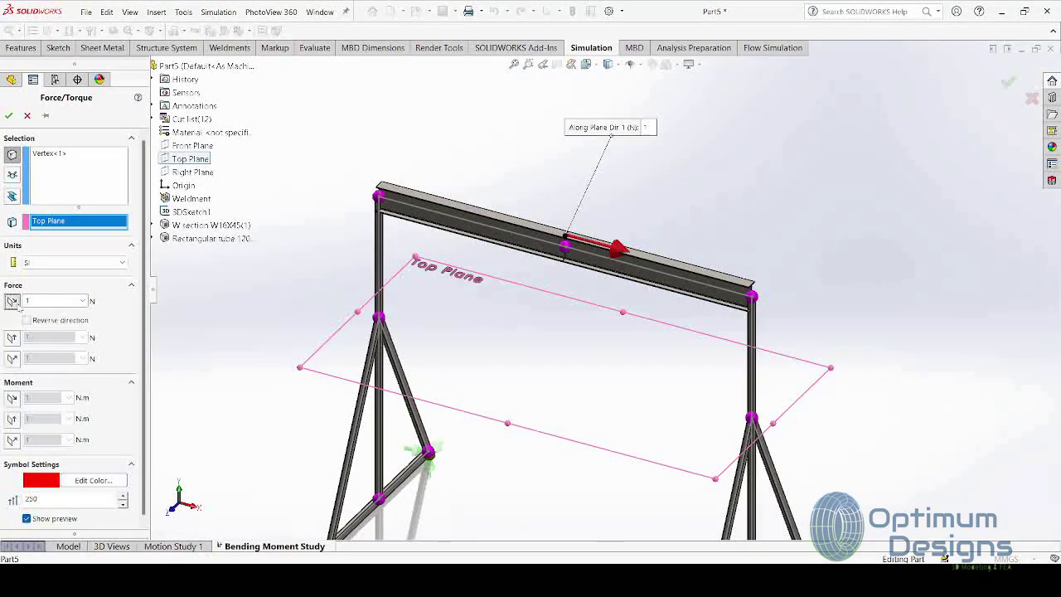
pyautogui.click(12, 322)
pyautogui.click(12, 322)
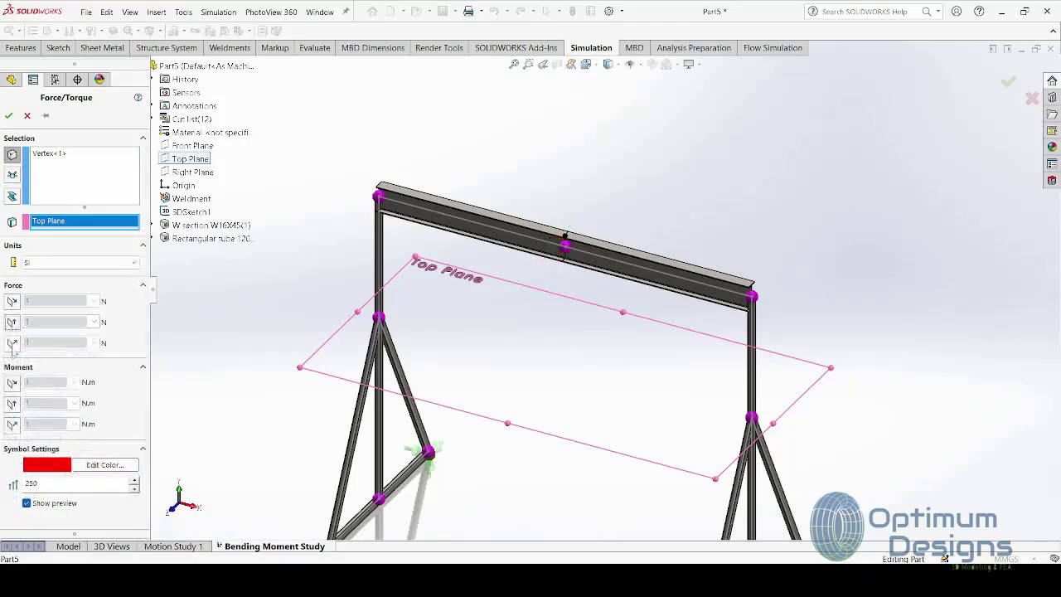
pyautogui.click(11, 342)
pyautogui.click(28, 362)
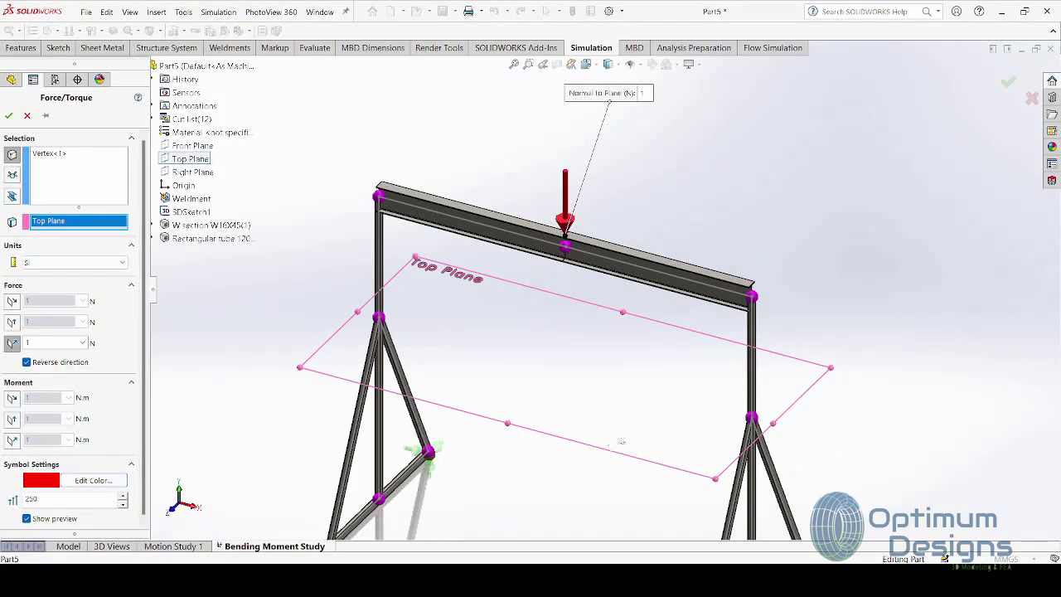
pyautogui.scroll(2, 622, 441)
pyautogui.scroll(2, 645, 457)
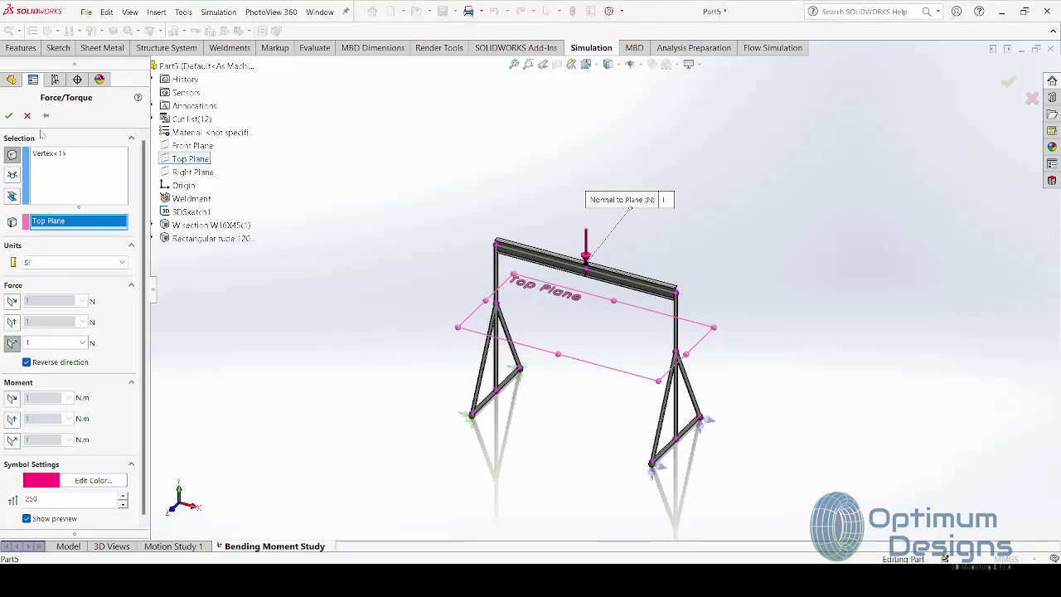
pyautogui.click(9, 116)
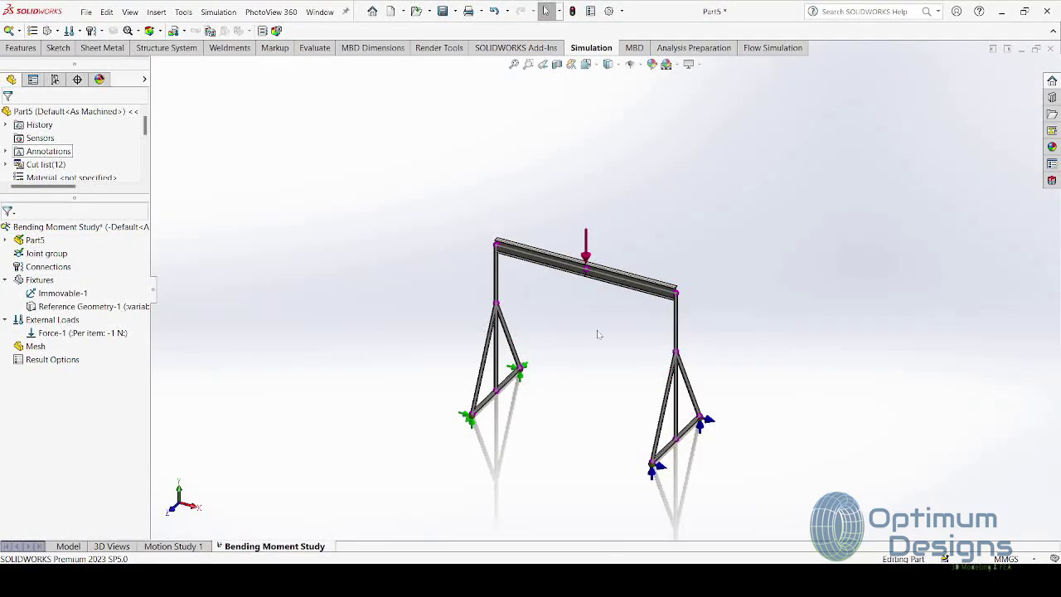
# Step: Fit the frame in view and add a downward 9.81 m/s² gravity load referenced to Top Plane
pyautogui.press('f')
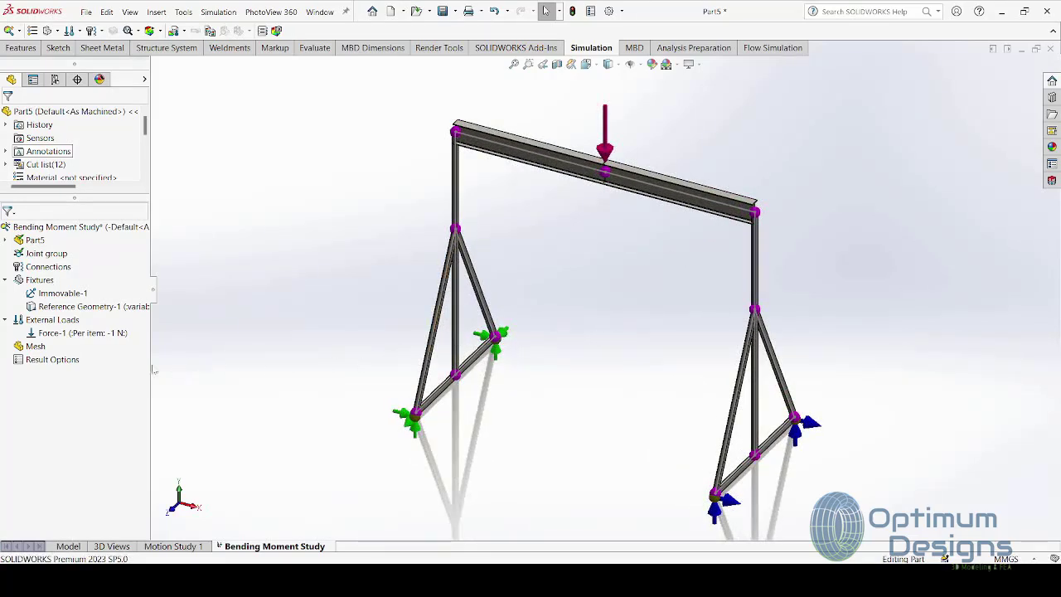
pyautogui.click(56, 320)
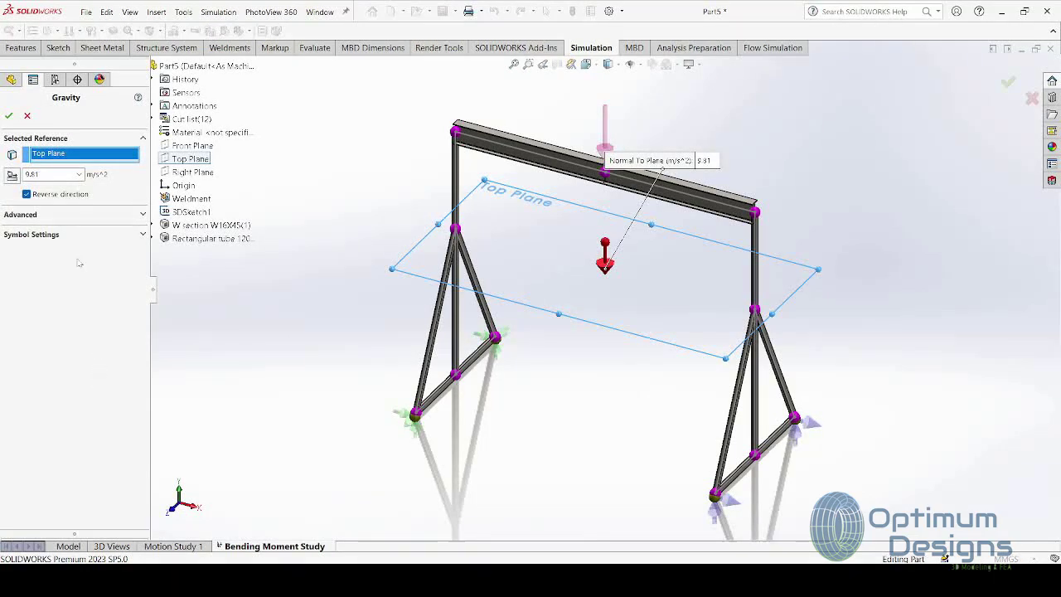
pyautogui.click(8, 116)
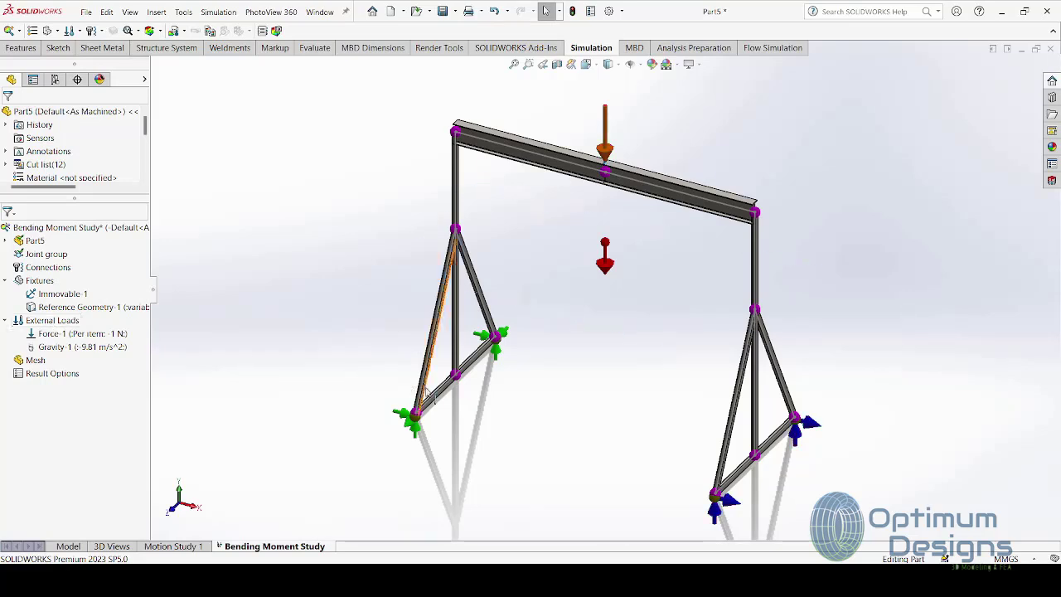
pyautogui.scroll(1, 572, 395)
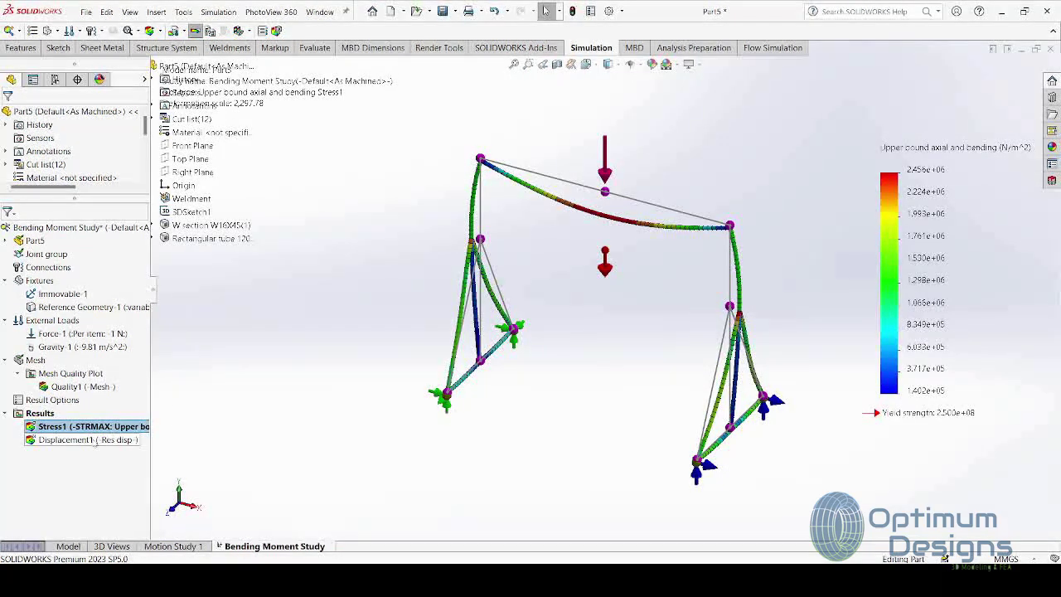
# Step: Show the Displacement1 plot, stop its animation, and open chart options to annotate the minimum value
pyautogui.click(114, 440)
pyautogui.doubleClick(115, 443)
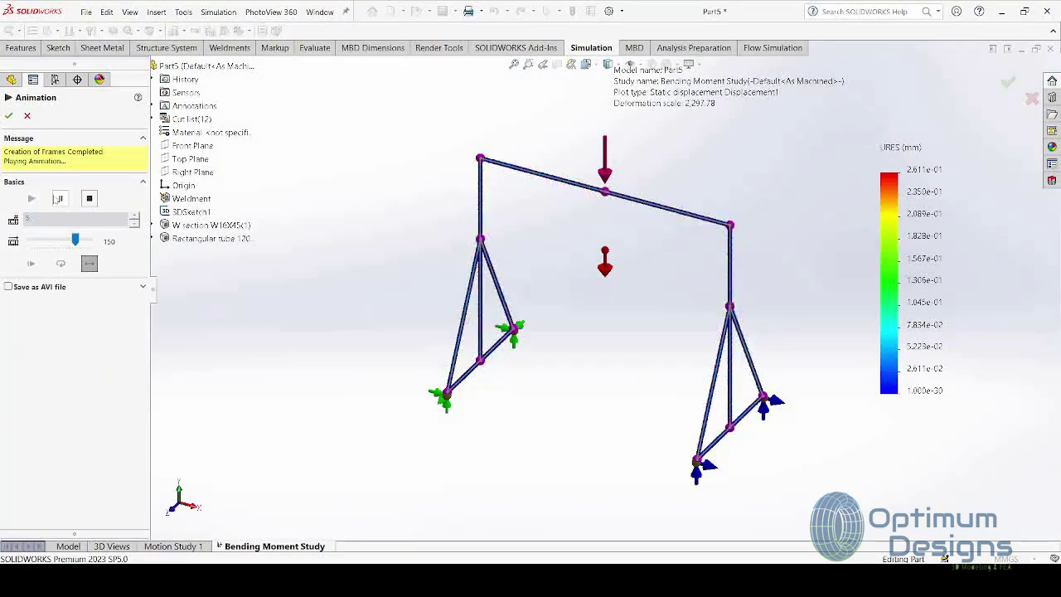
pyautogui.moveTo(75, 240); pyautogui.dragTo(33, 240)
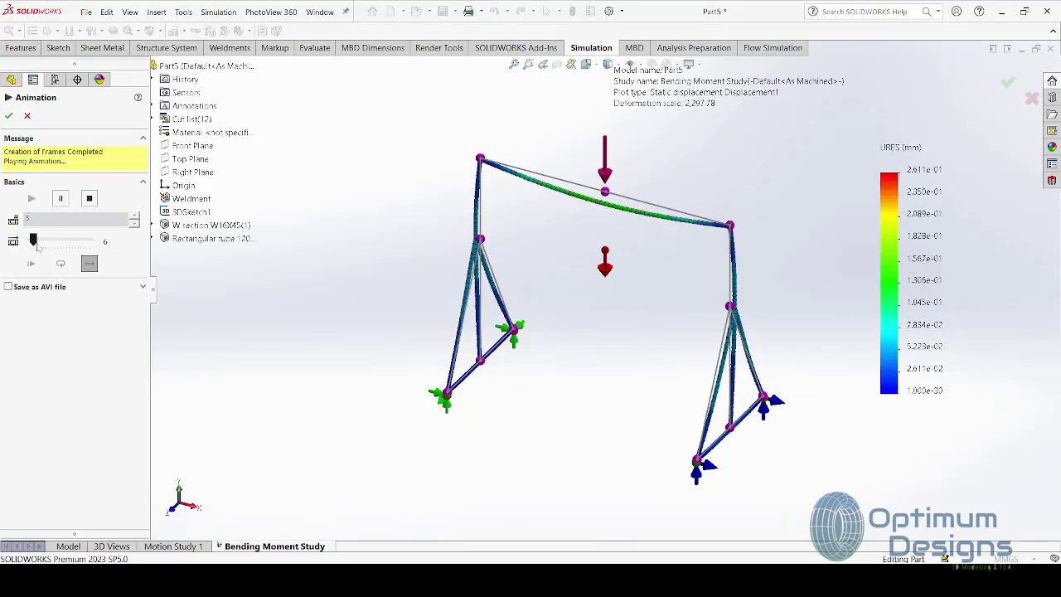
pyautogui.click(9, 117)
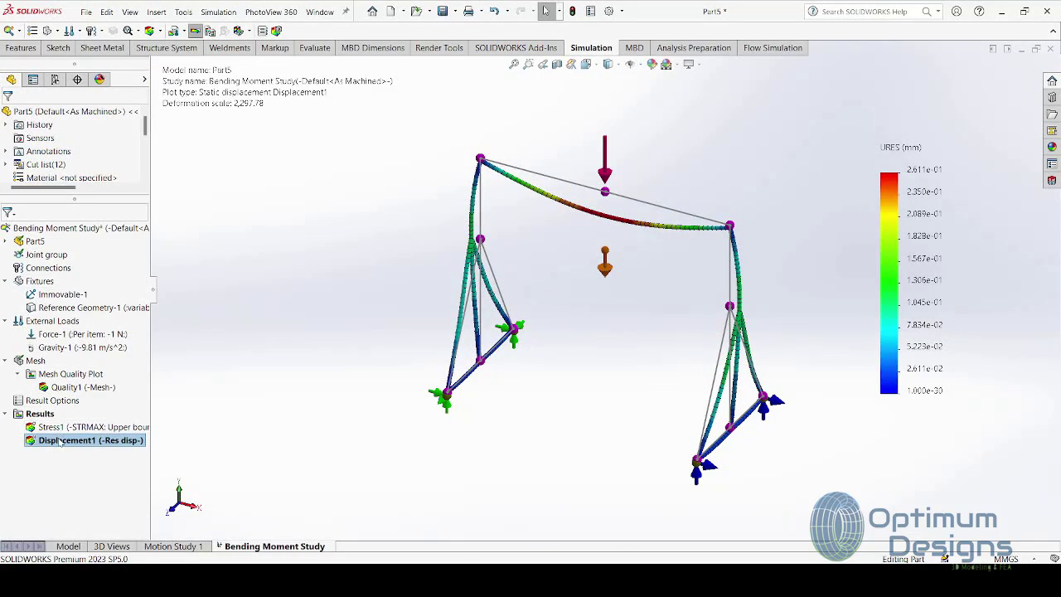
pyautogui.doubleClick(91, 440)
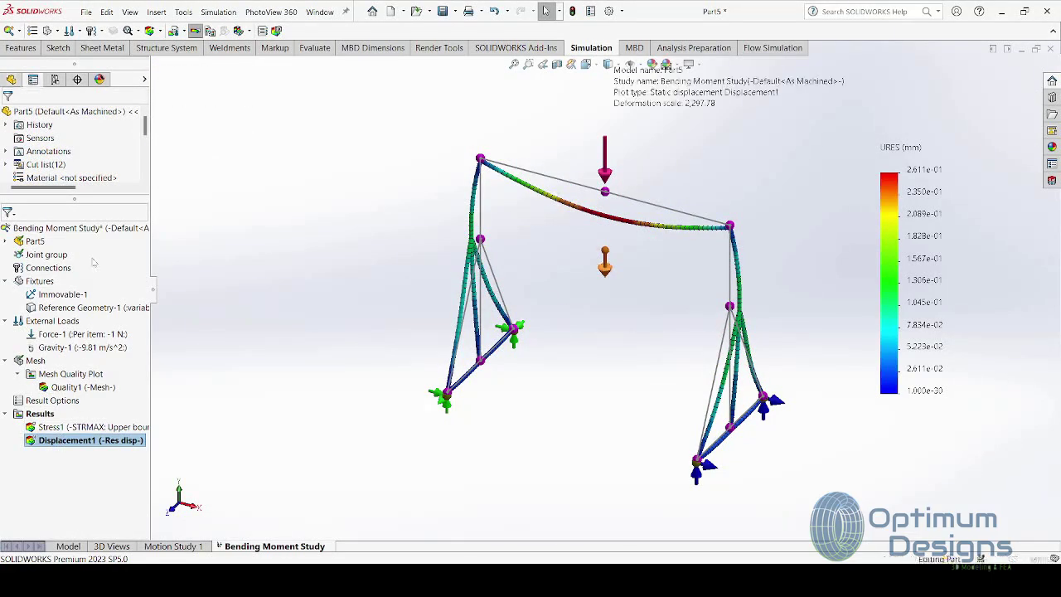
pyautogui.click(58, 140)
# Step: Label the minimum and maximum displacement values, move the labels clear of the frame, and accept the plot
pyautogui.click(58, 177)
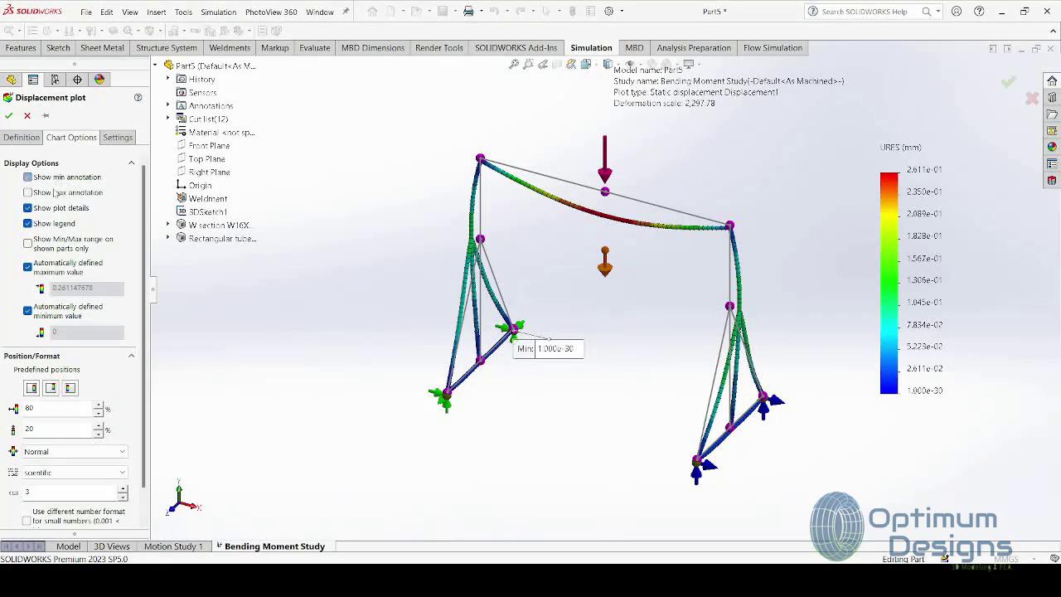
pyautogui.click(56, 193)
pyautogui.moveTo(535, 348); pyautogui.dragTo(564, 367)
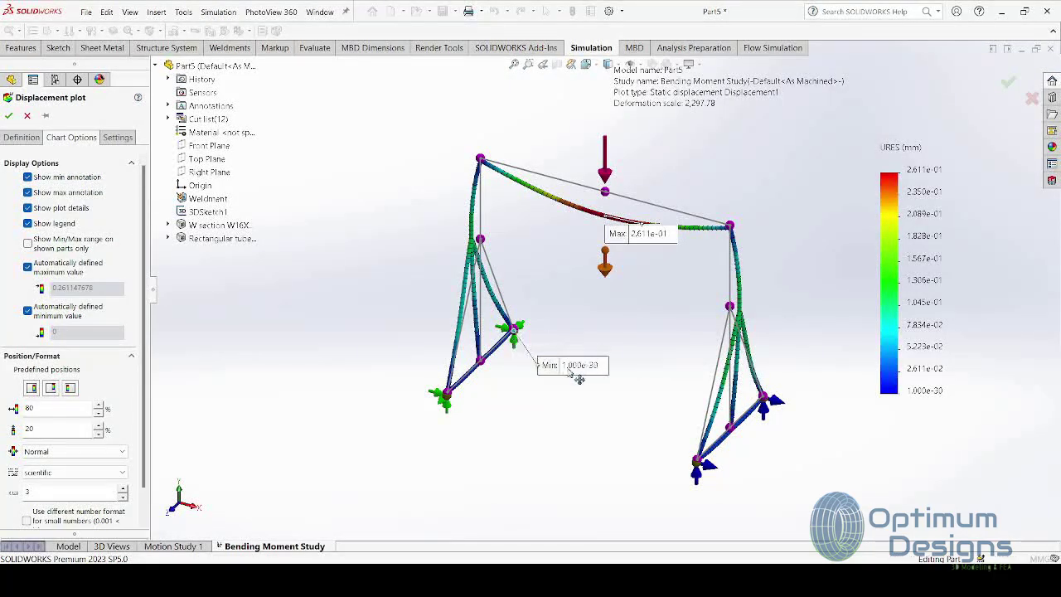
pyautogui.moveTo(643, 243); pyautogui.dragTo(659, 281)
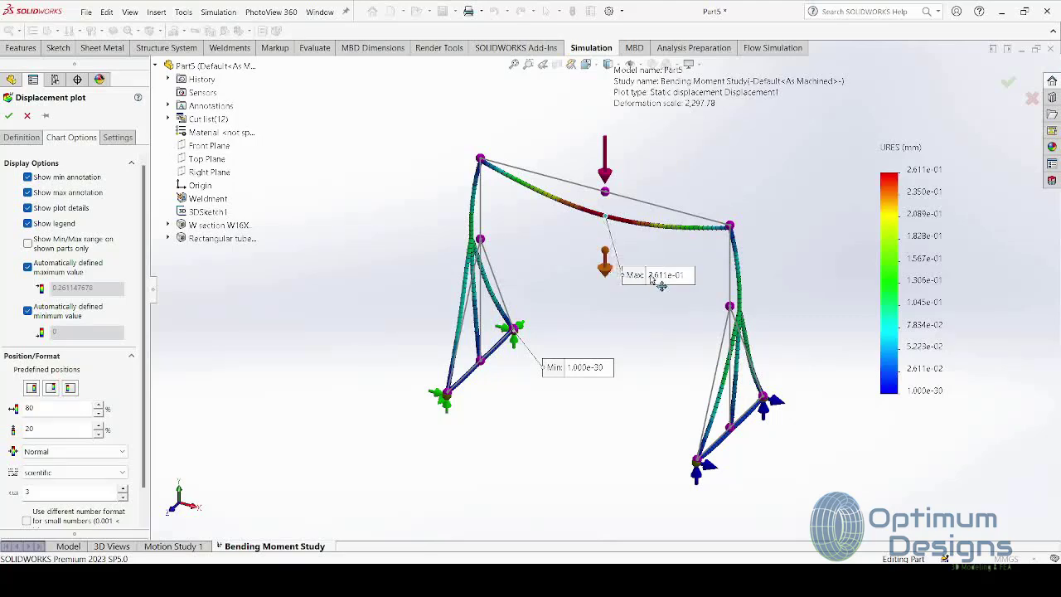
pyautogui.click(11, 116)
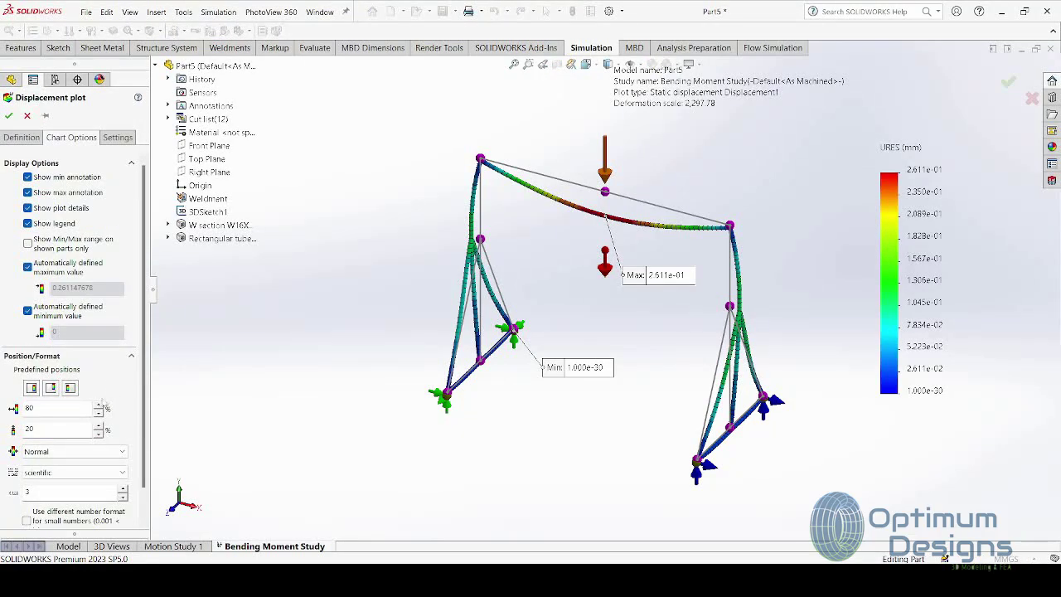
# Step: Reduce displacement plot values to 2-decimal scientific notation and close the plot settings
pyautogui.scroll(-2, 137, 384)
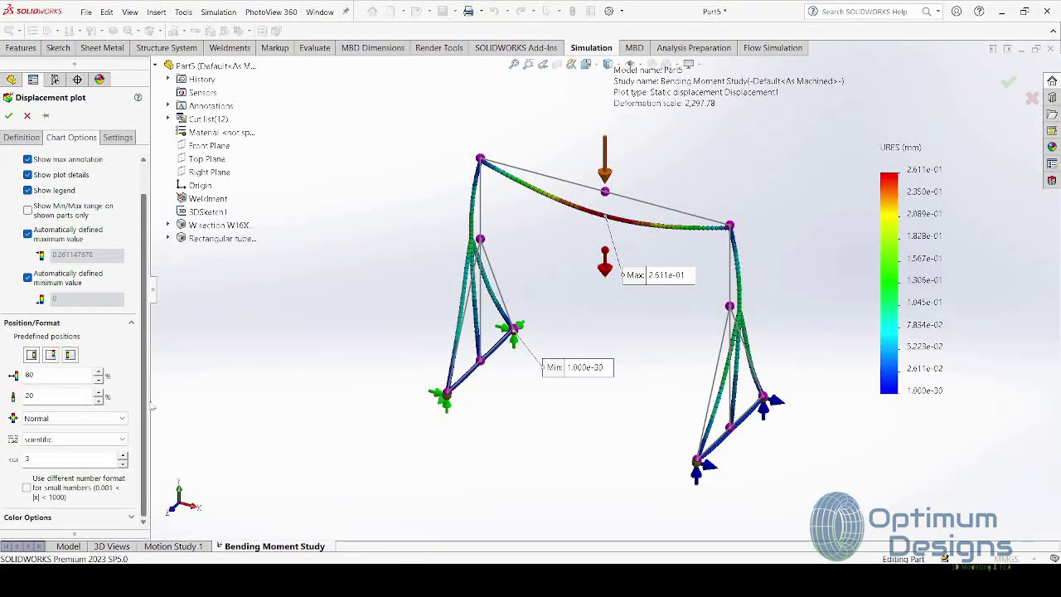
pyautogui.click(123, 466)
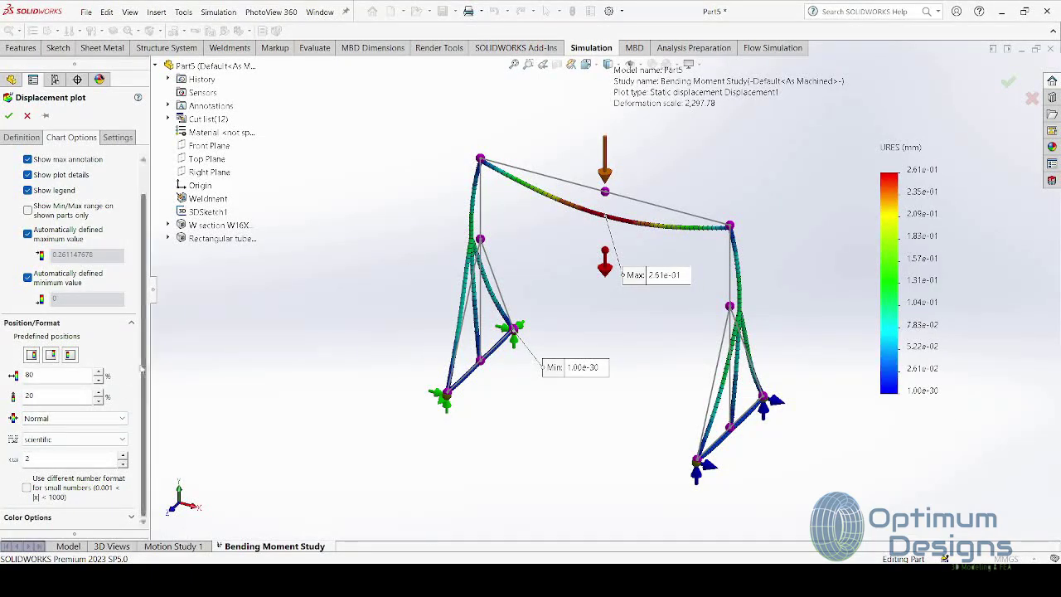
pyautogui.scroll(1, 142, 347)
pyautogui.scroll(1, 142, 347)
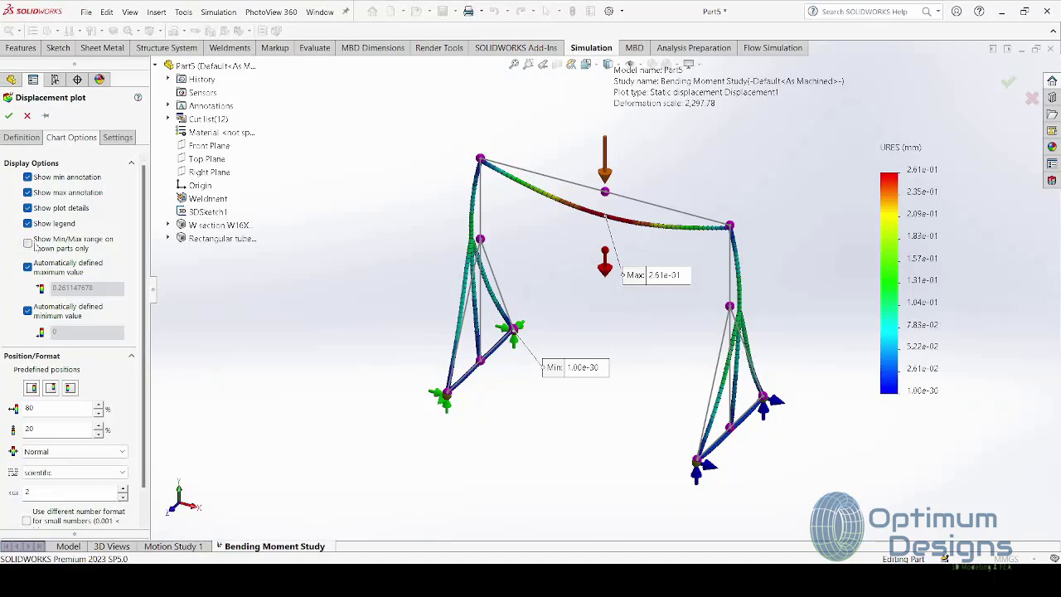
pyautogui.click(118, 138)
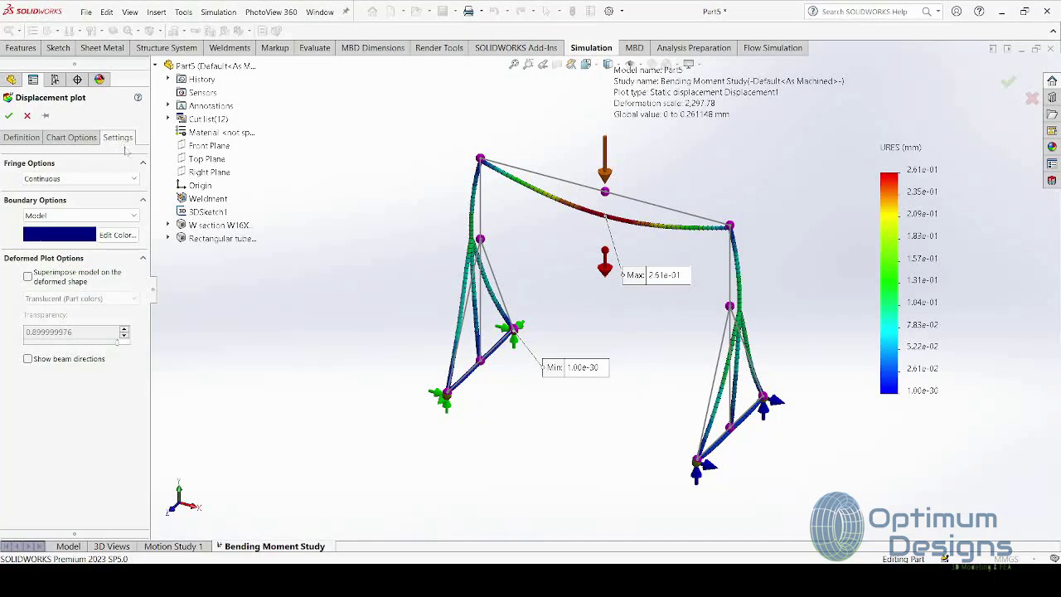
pyautogui.click(8, 115)
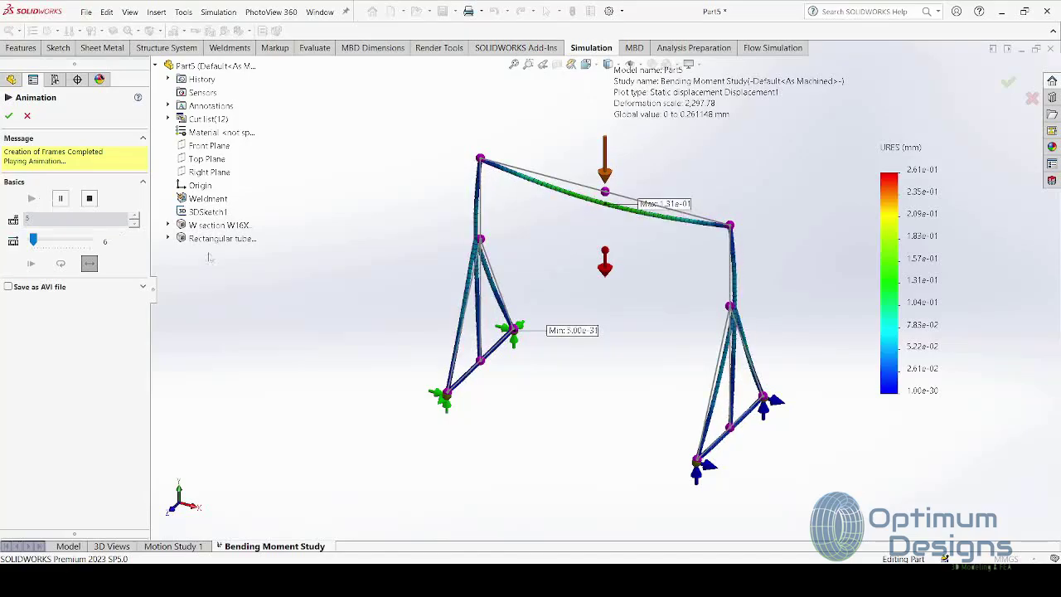
# Step: Watch the deforming frame from the Right and then the Front view
pyautogui.press('space')
pyautogui.click(559, 336)
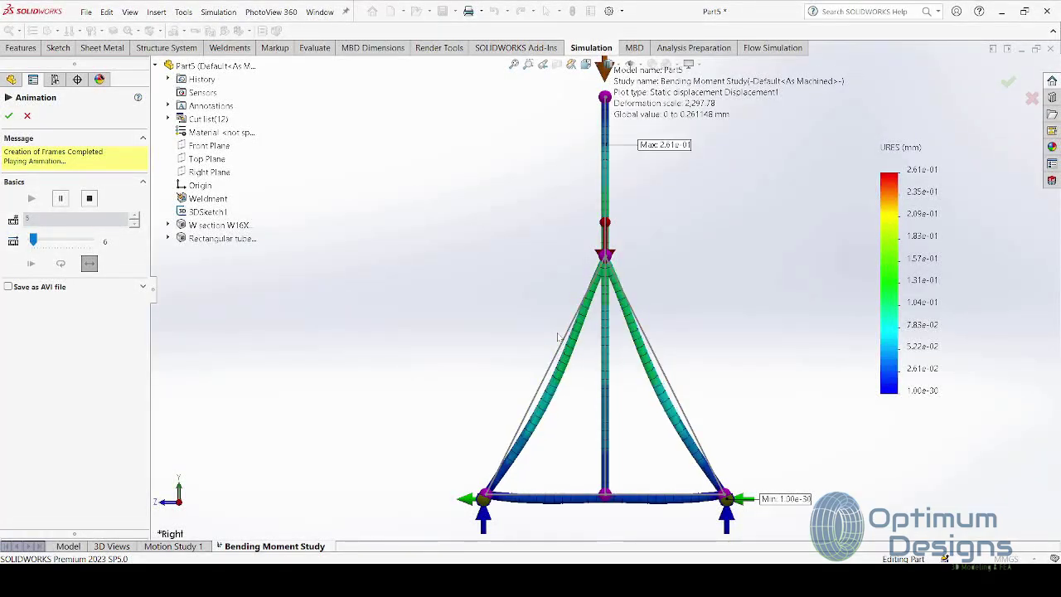
pyautogui.press('space')
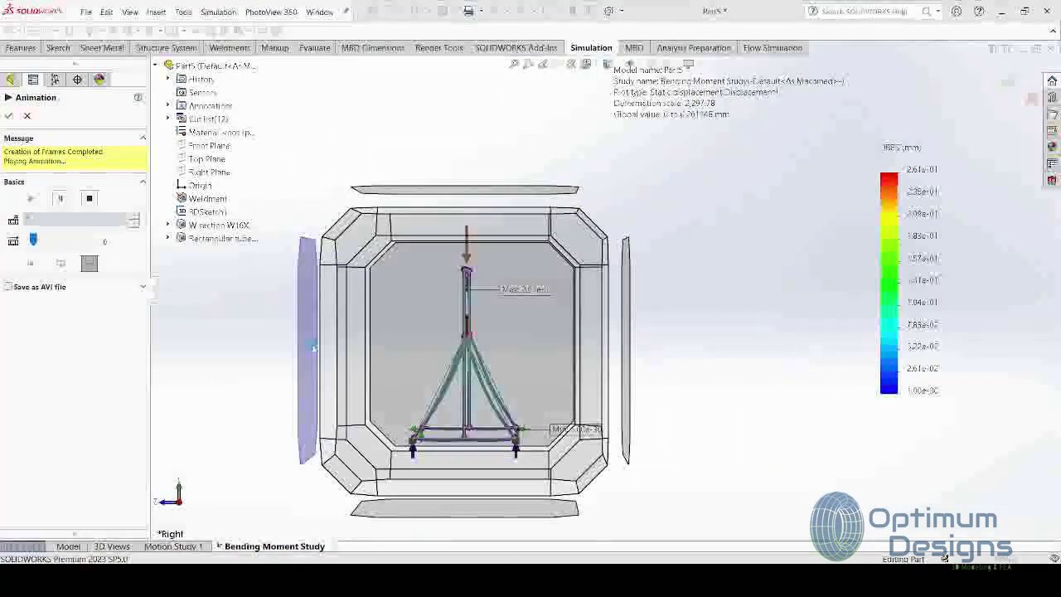
pyautogui.click(311, 348)
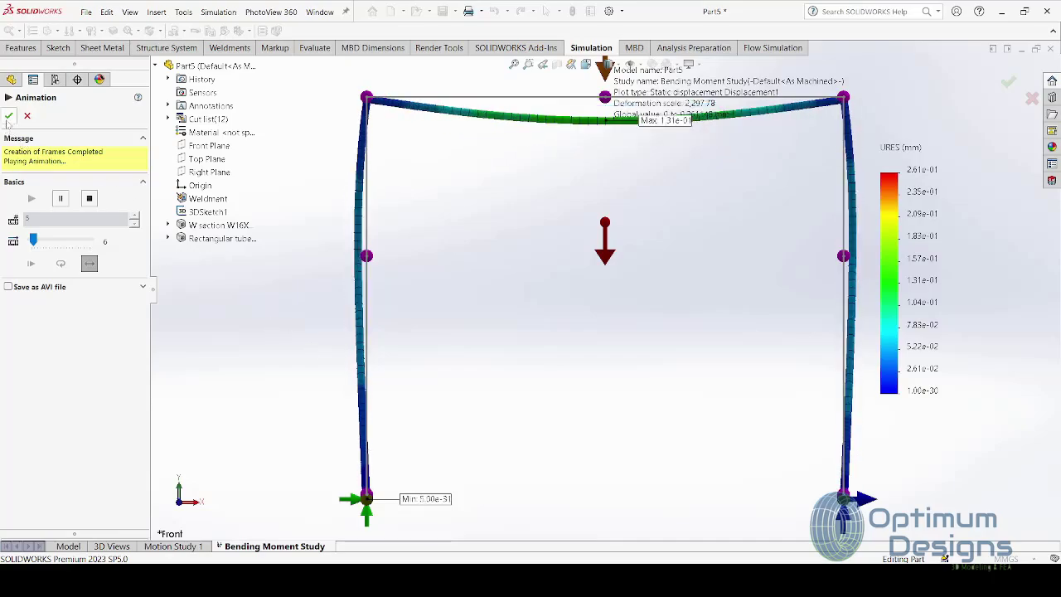
# Step: Stop the animation, return to isometric, and start a Factor of Safety plot for all bodies
pyautogui.press('Escape')
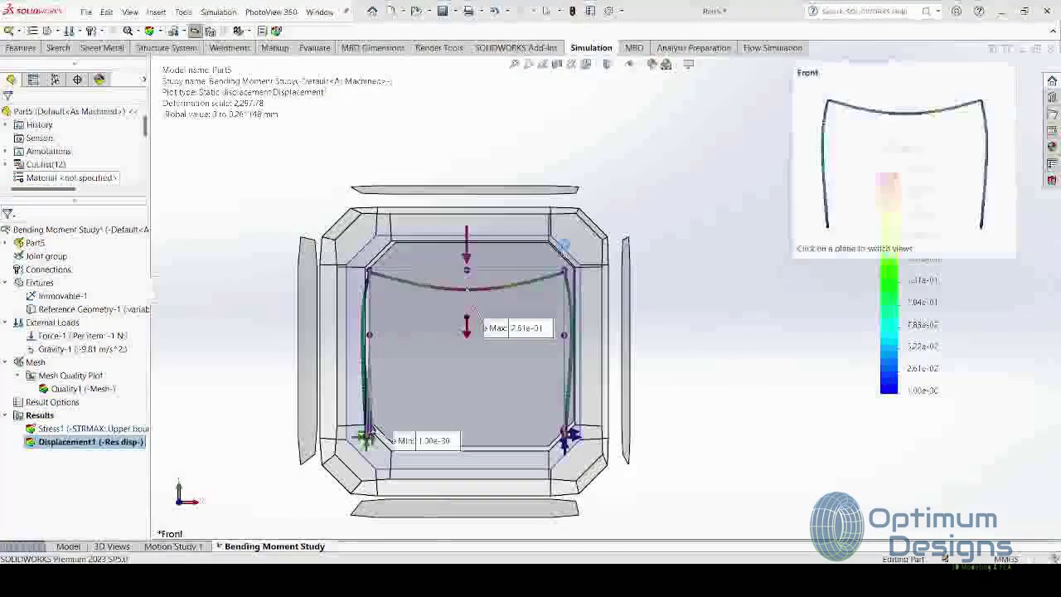
pyautogui.hotkey('ctrl', '7')
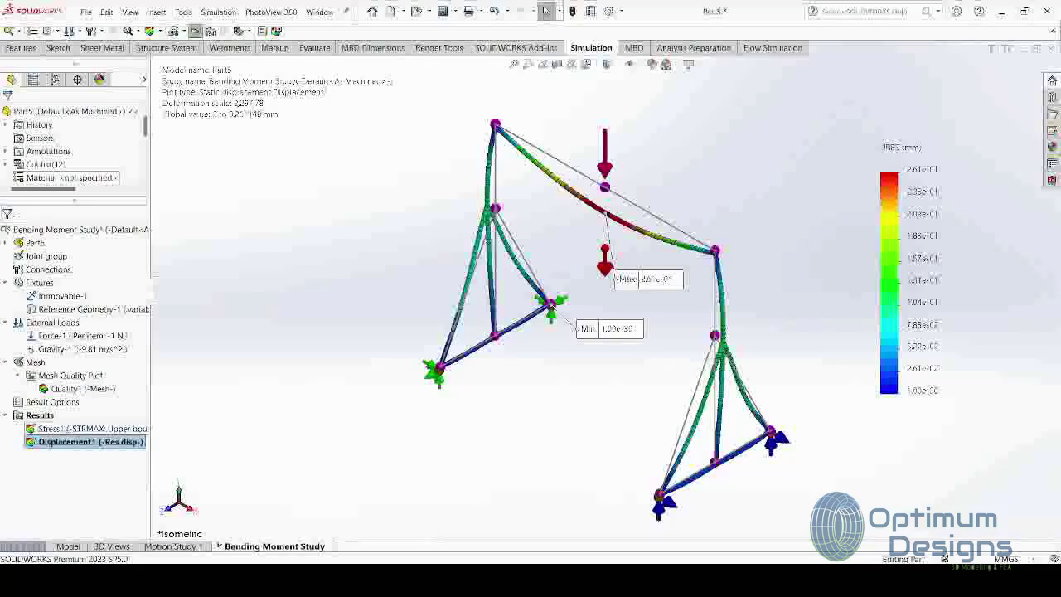
pyautogui.click(39, 415)
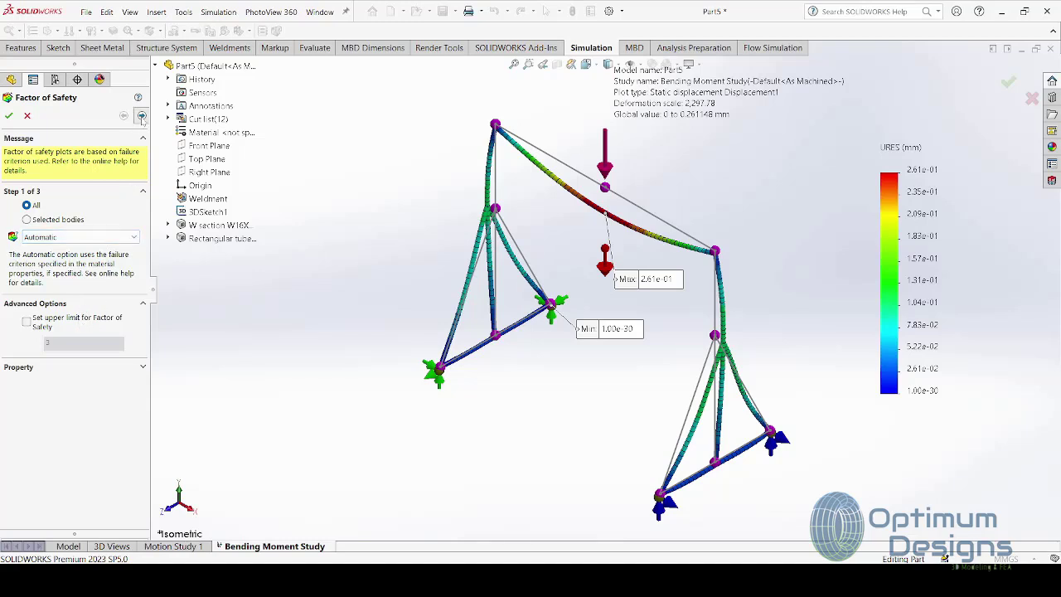
# Step: Accept the Factor of Safety wizard to create Factor of Safety1 (minimum 101.8), then begin a beam diagram
pyautogui.click(142, 117)
pyautogui.click(142, 116)
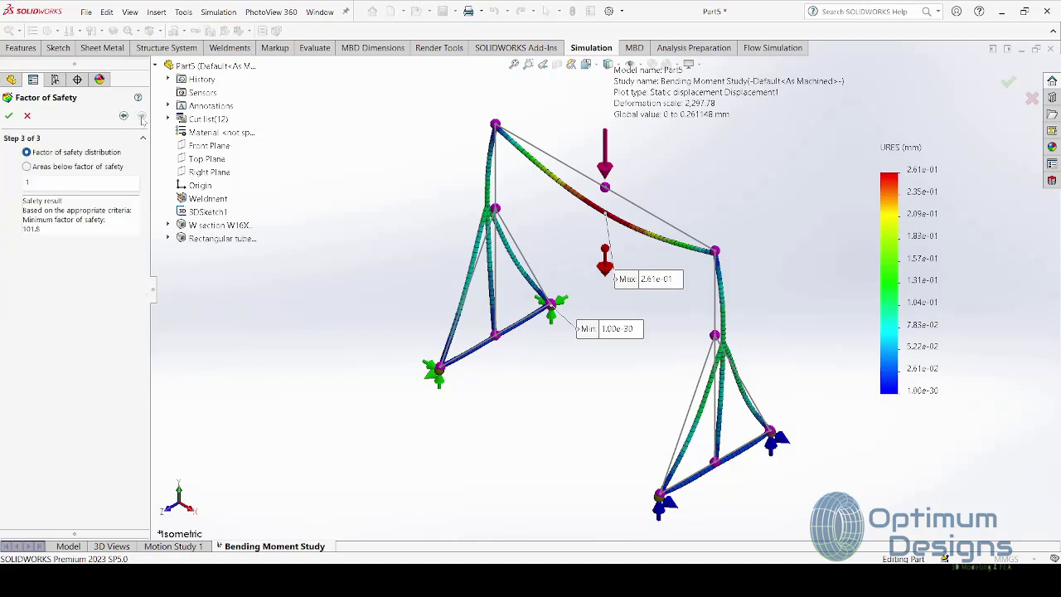
pyautogui.click(9, 115)
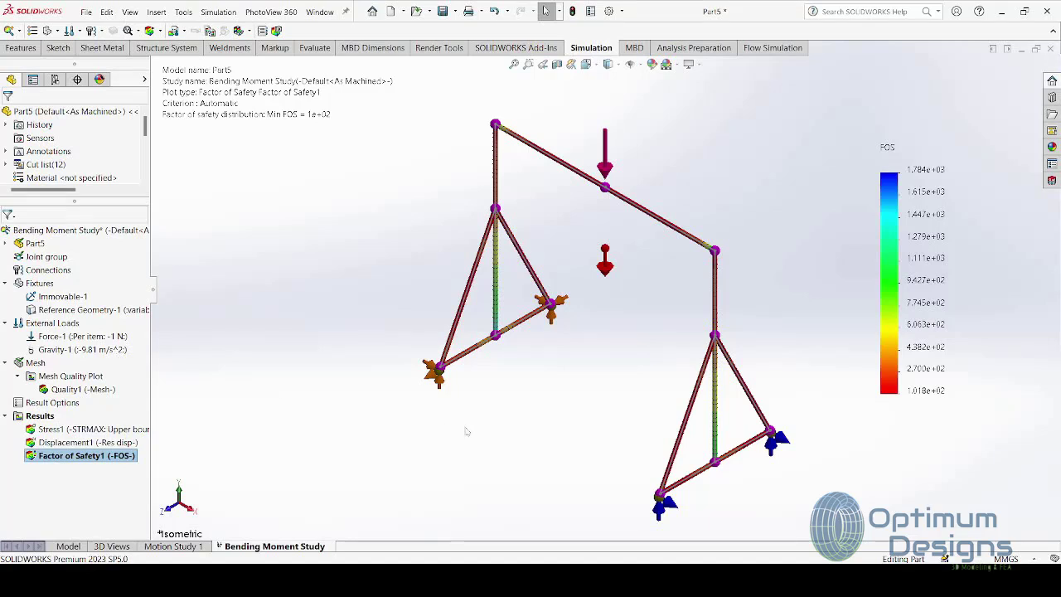
pyautogui.click(50, 417)
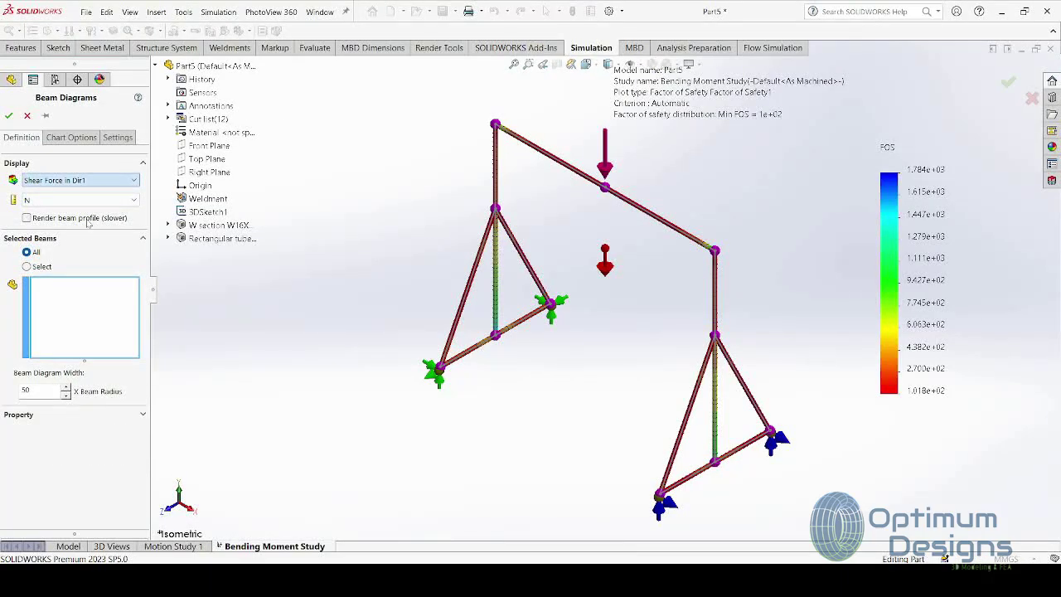
# Step: Create Shear-Moment Plot1 showing Moment about Dir1 for all beams (±4.225e+01 N·m)
pyautogui.press('Down')
pyautogui.press('Down')
pyautogui.click(70, 139)
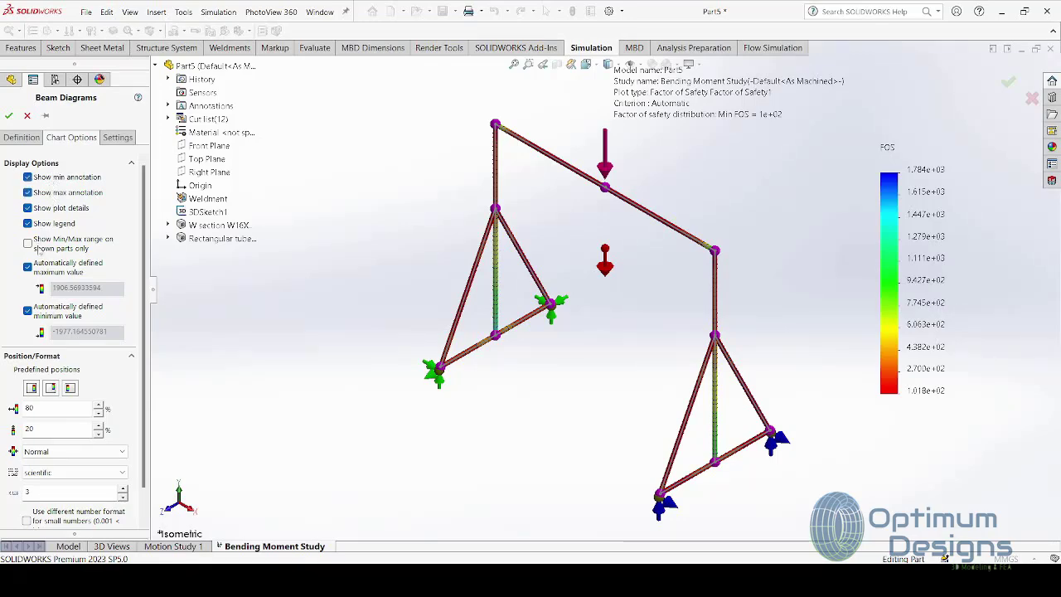
pyautogui.click(9, 116)
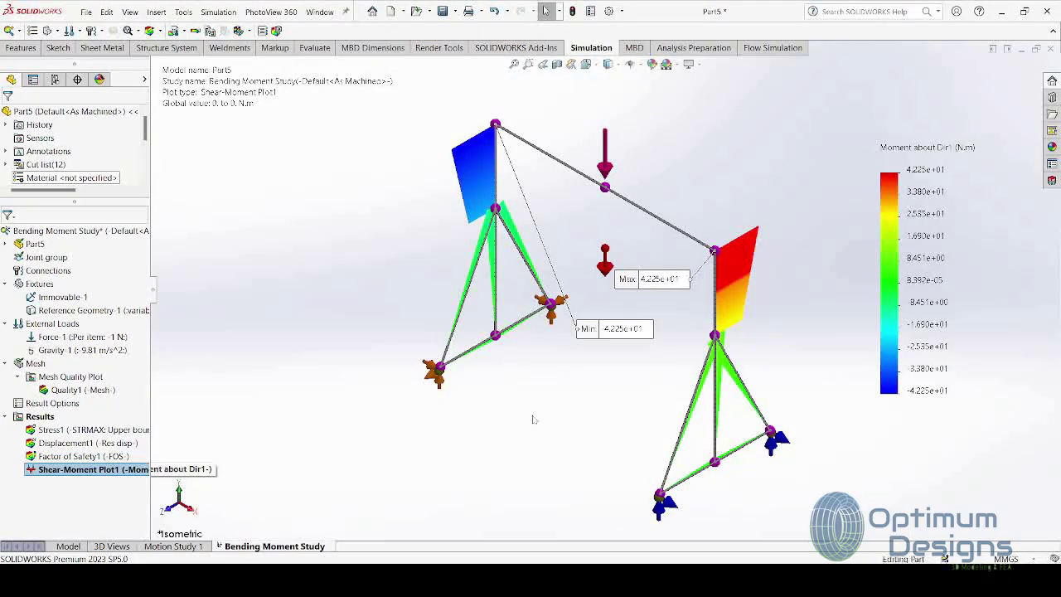
# Step: Inspect the moment diagram from right, side, top and angled views, then begin another beam diagram
pyautogui.press('space')
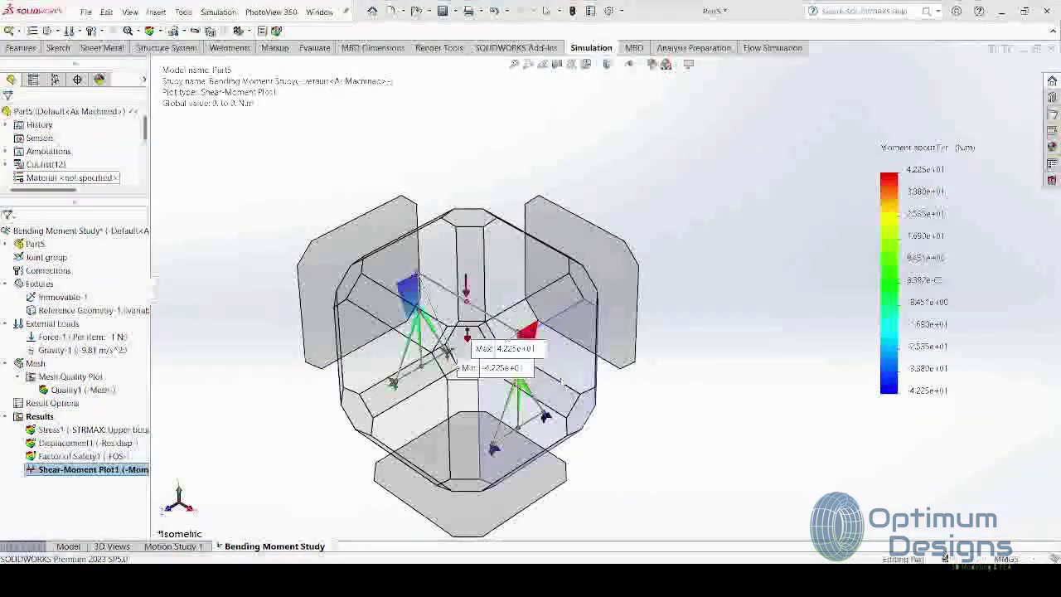
pyautogui.click(562, 381)
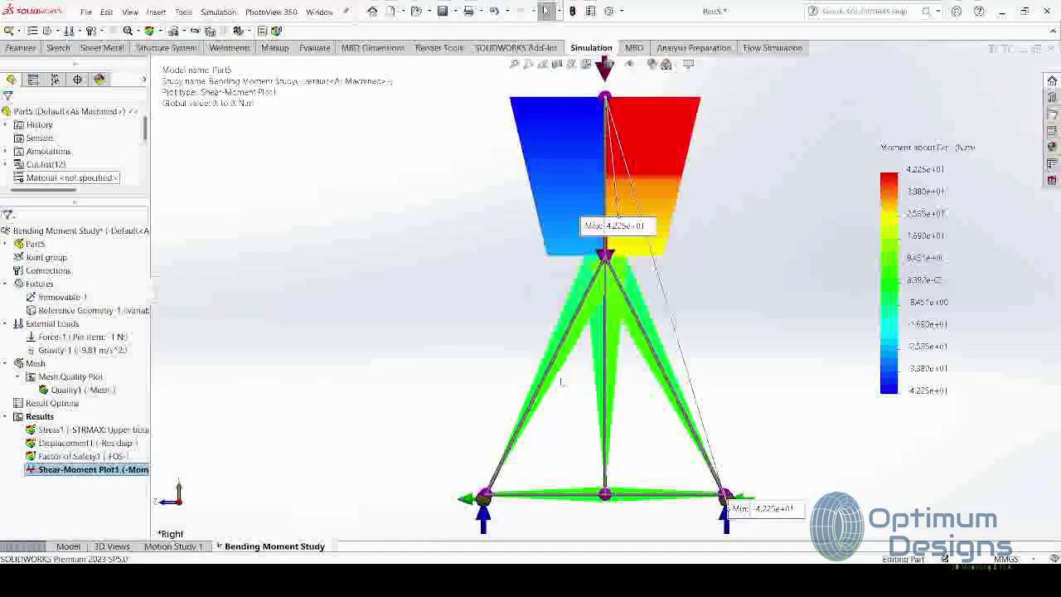
pyautogui.press('space')
pyautogui.click(315, 340)
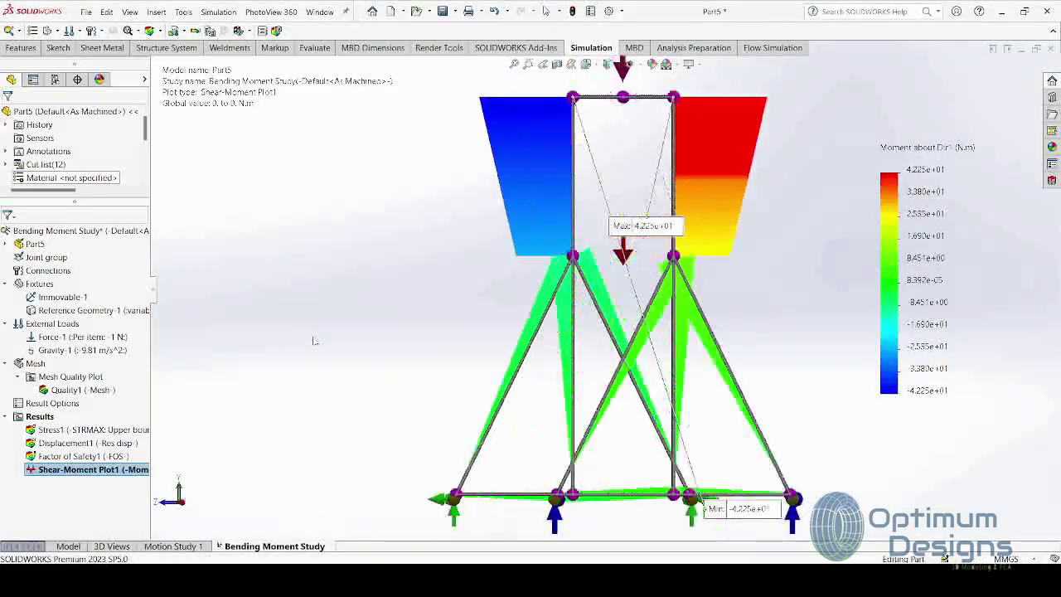
pyautogui.press('space')
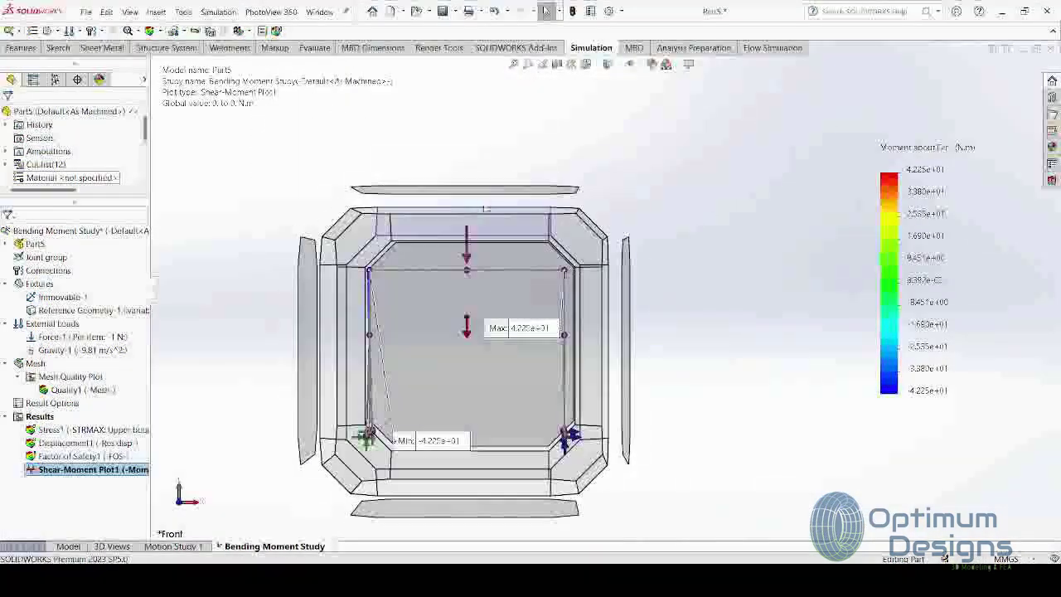
pyautogui.click(487, 211)
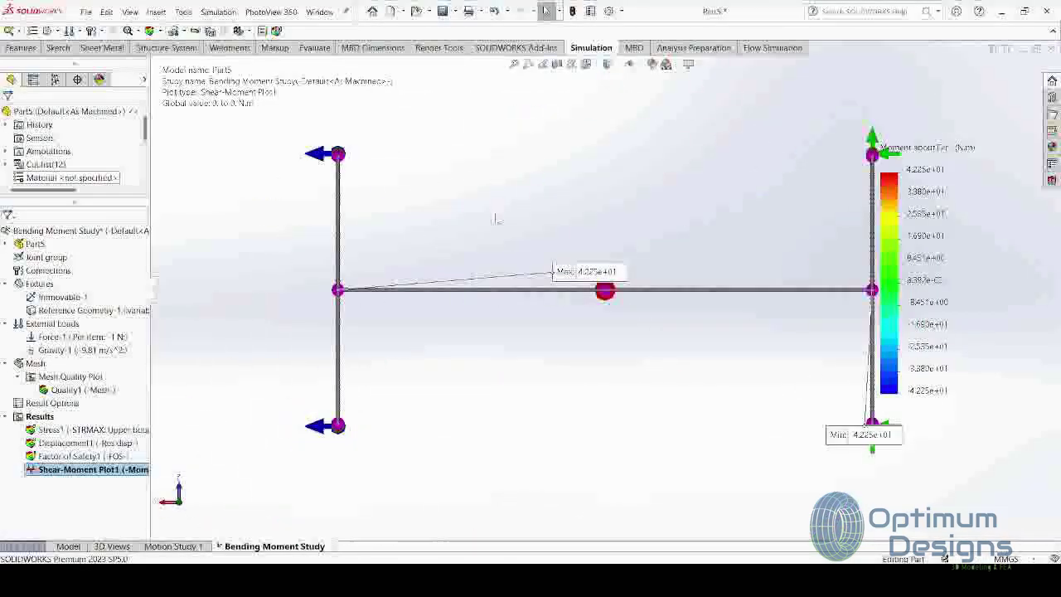
pyautogui.press('space')
pyautogui.click(303, 273)
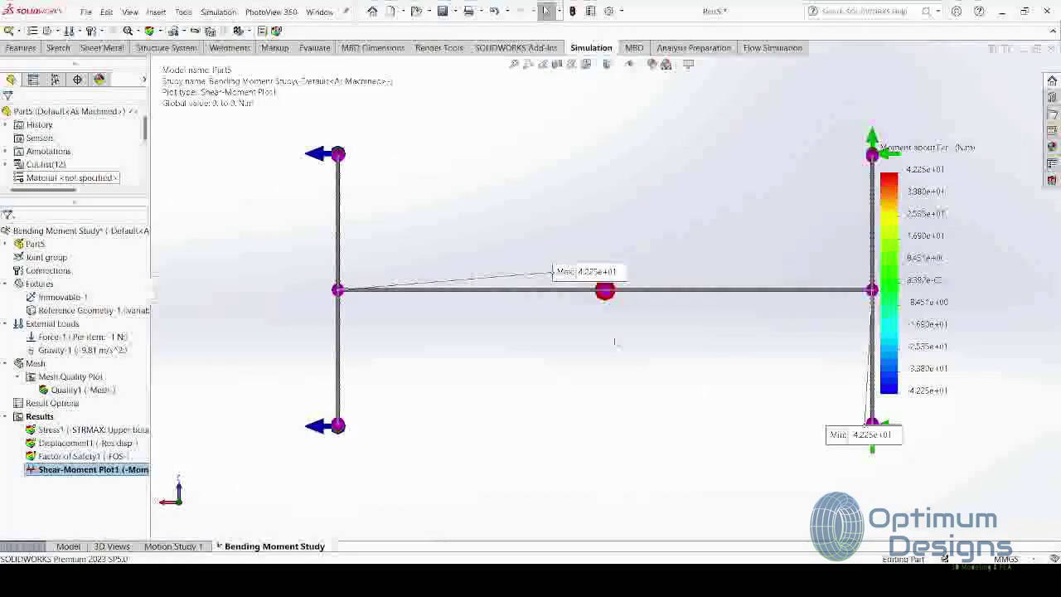
pyautogui.press('space')
pyautogui.click(502, 220)
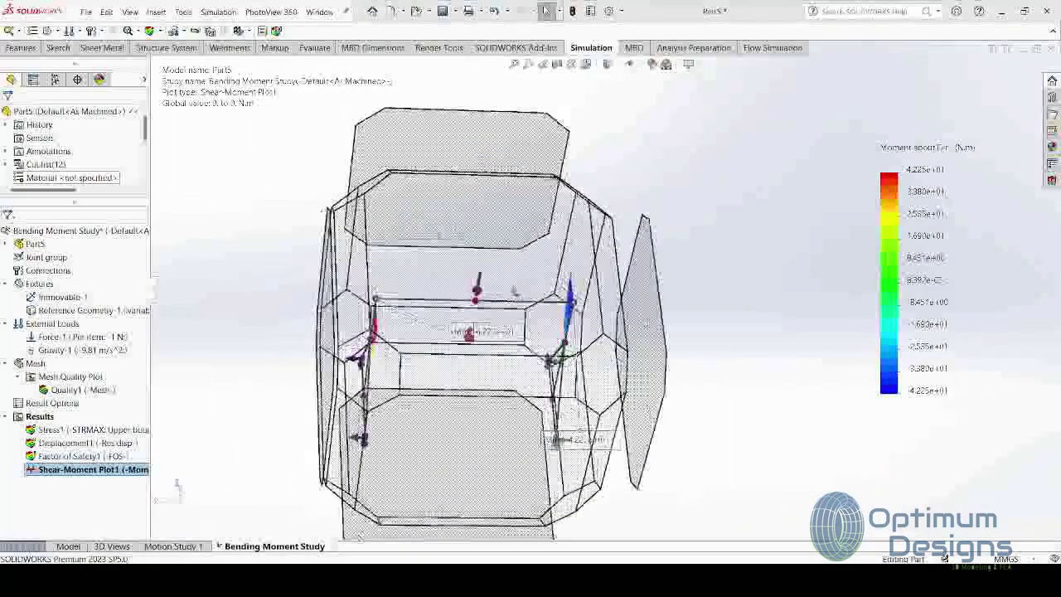
pyautogui.click(499, 278)
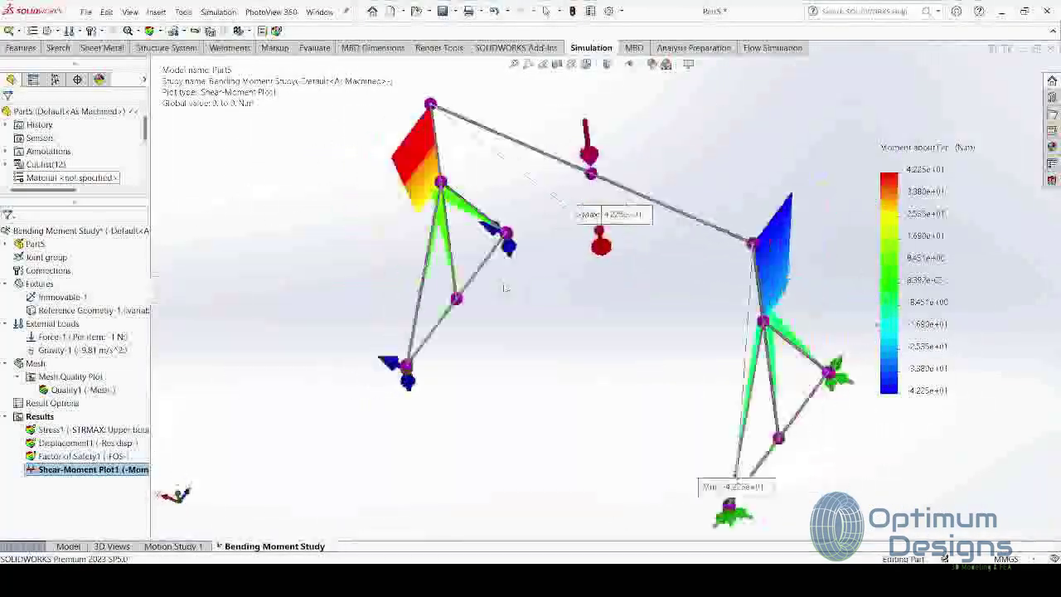
pyautogui.click(39, 416)
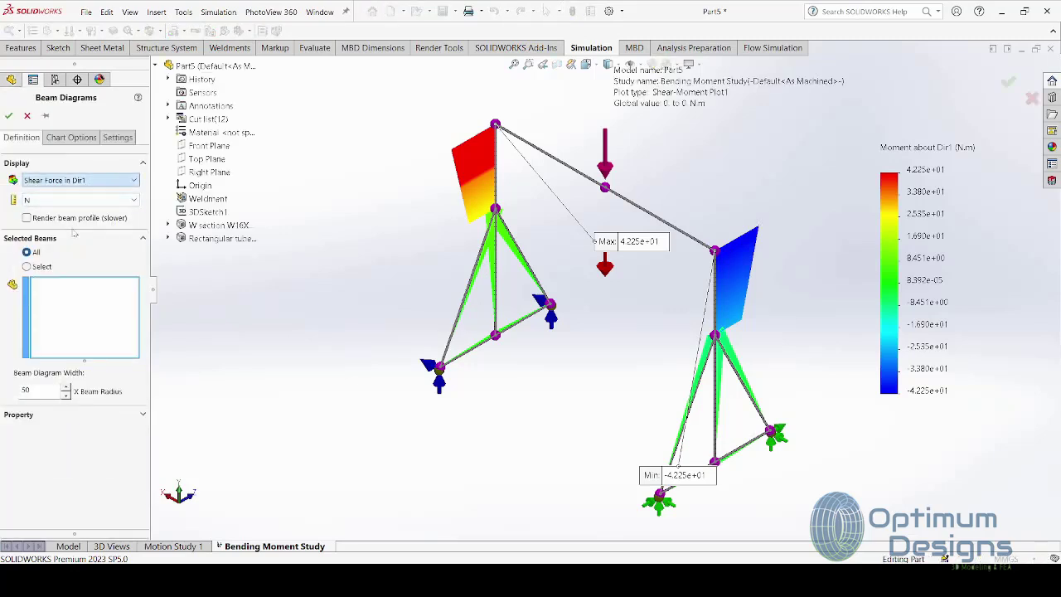
# Step: Create Shear-Moment Plot2 for Moment about Dir2 and view the top beam's 2.924e+03 N·m peak face-on
pyautogui.press('Down')
pyautogui.press('Down')
pyautogui.press('Down')
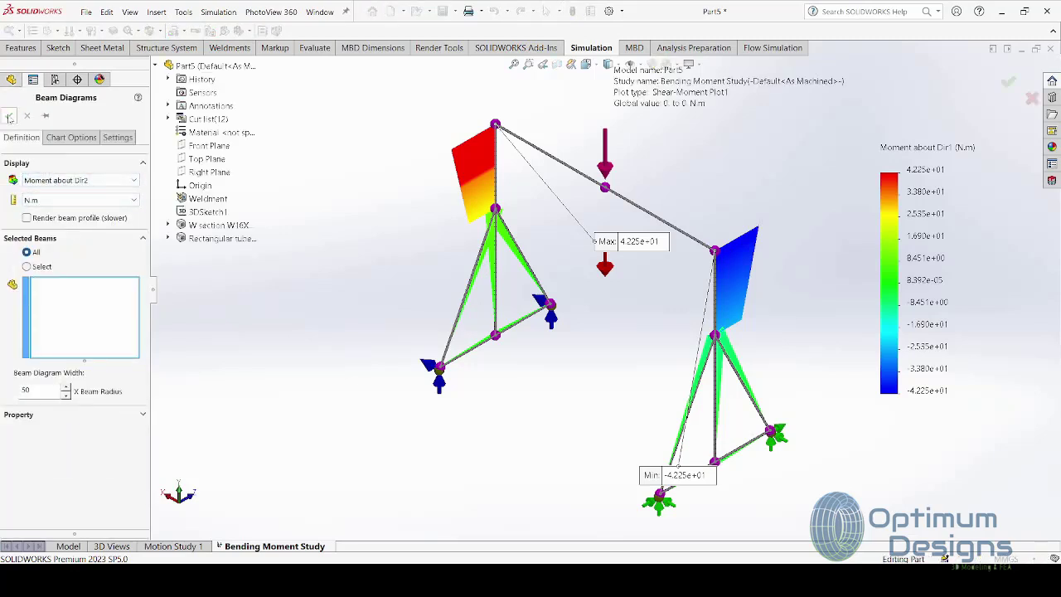
pyautogui.click(9, 117)
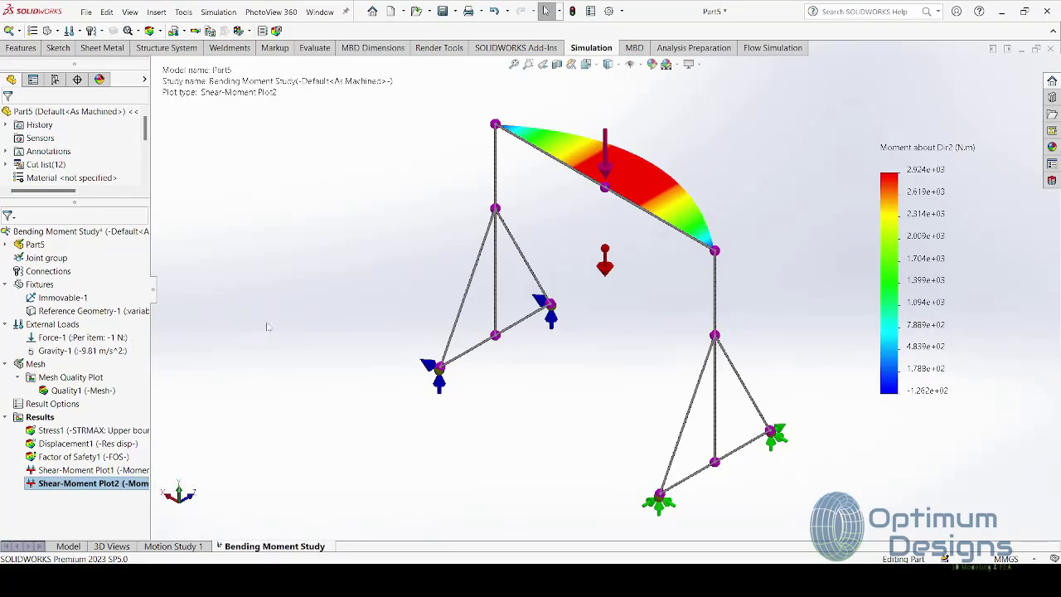
pyautogui.press('space')
pyautogui.click(467, 274)
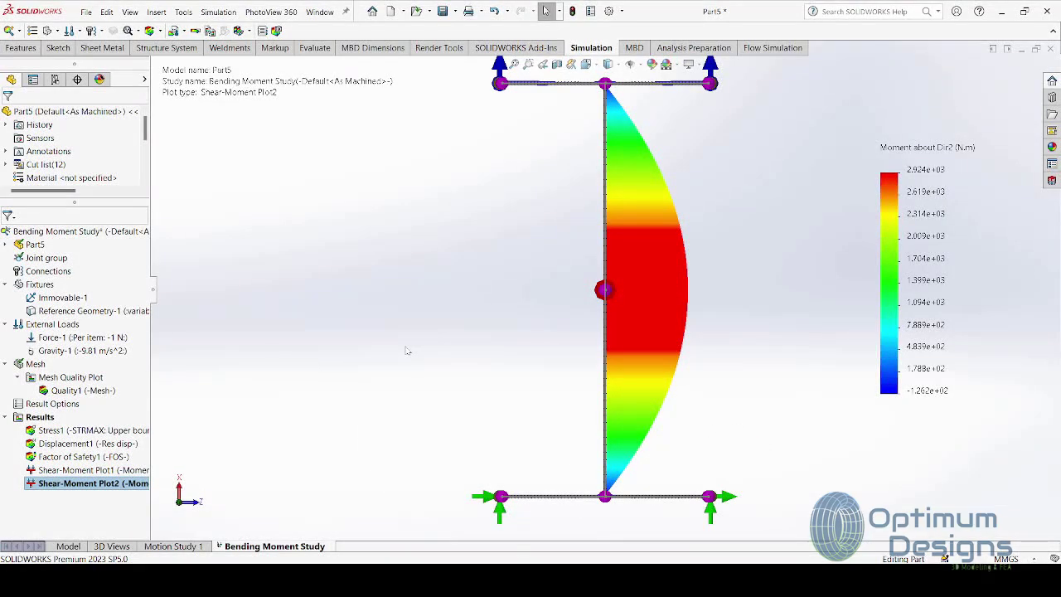
# Step: Turn to a corner view, return to isometric, and go back to the Model tab
pyautogui.press('space')
pyautogui.click(363, 469)
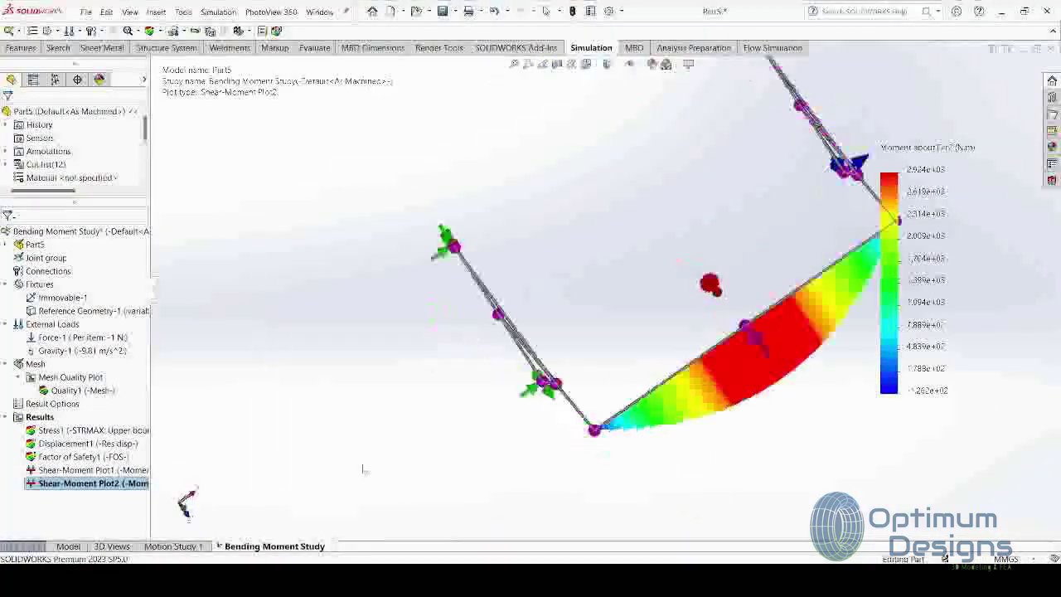
pyautogui.press('space')
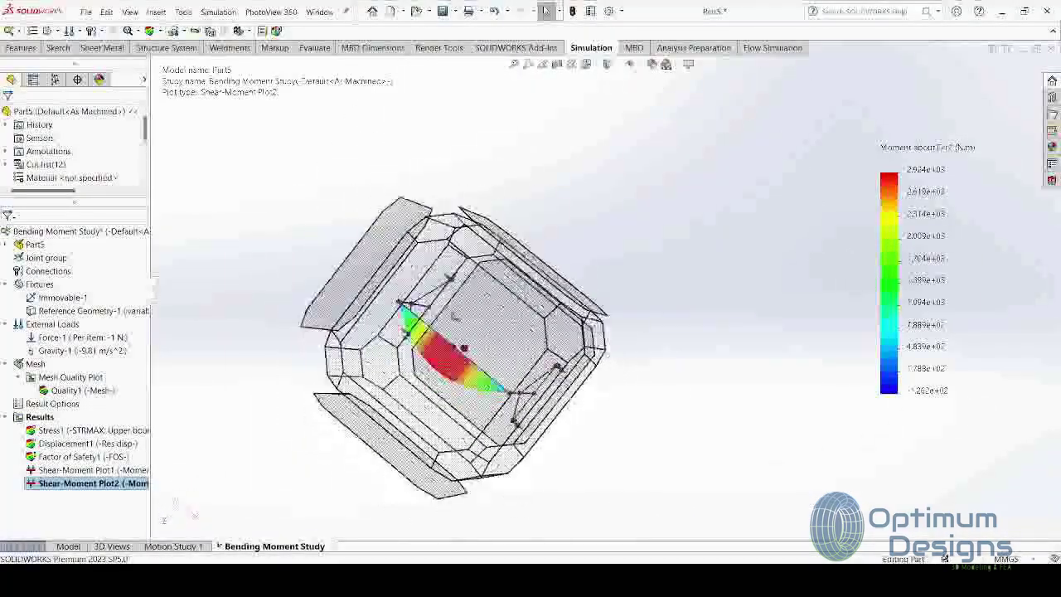
pyautogui.click(472, 342)
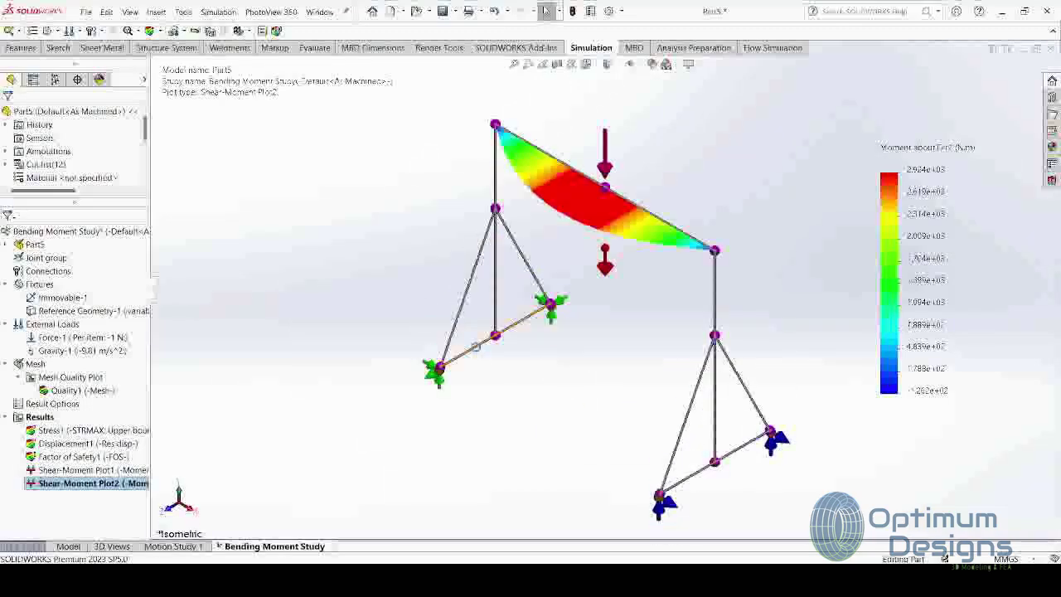
pyautogui.click(82, 548)
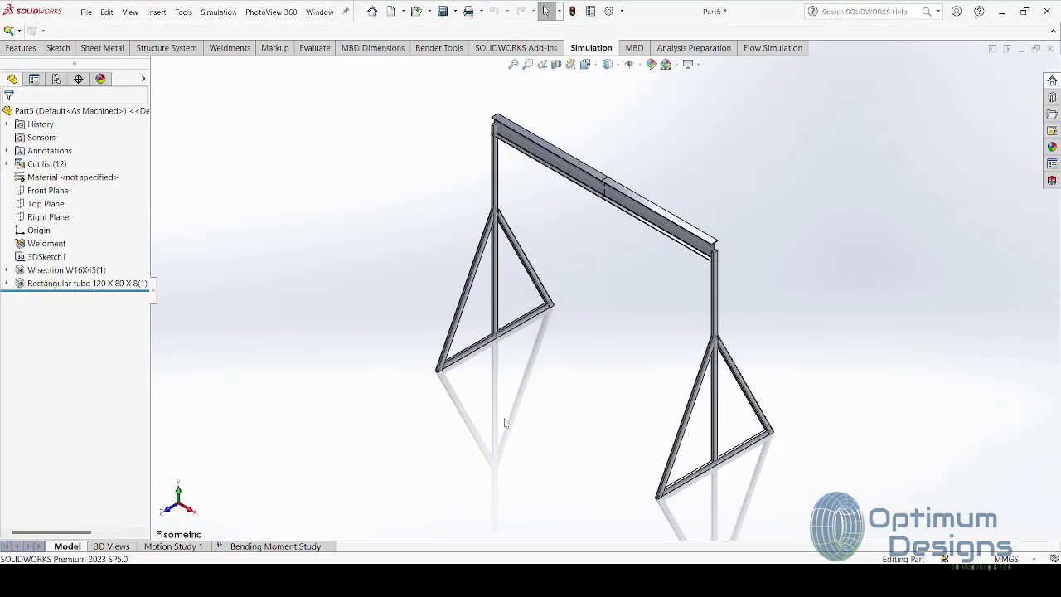
# Step: Collapse the FeatureManager design tree so the gantry weldment fills the window
pyautogui.click(155, 291)
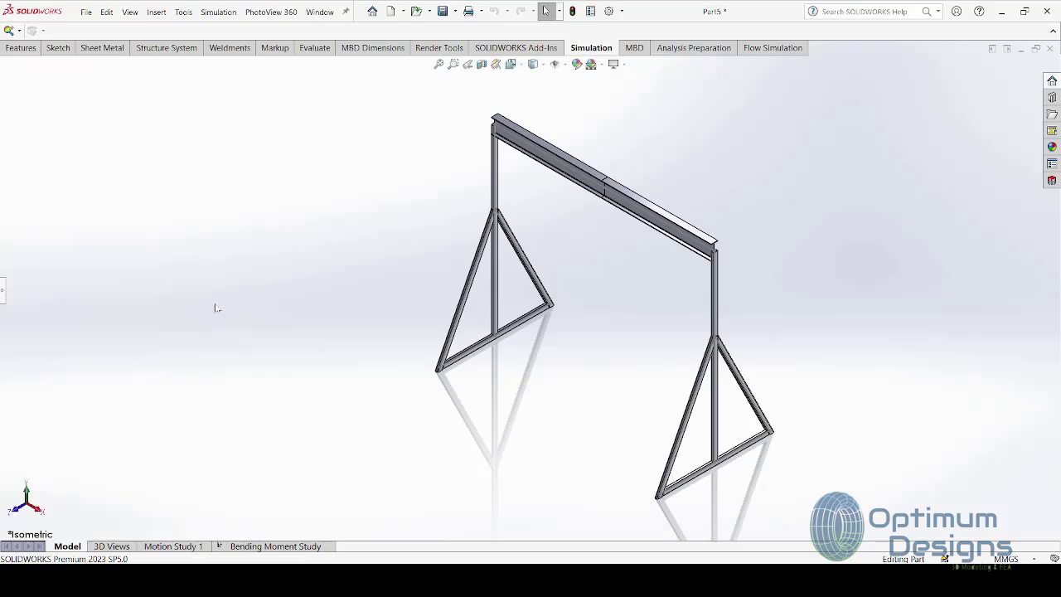